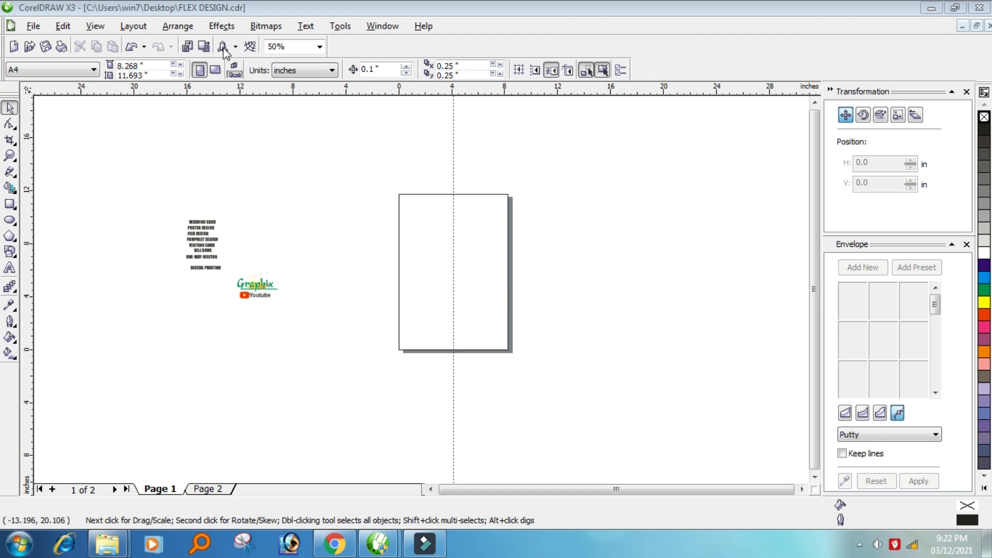
Set the page size to 10 inches wide and 10 inches high.
{"action": "left_click", "coordinate": [266, 154]}
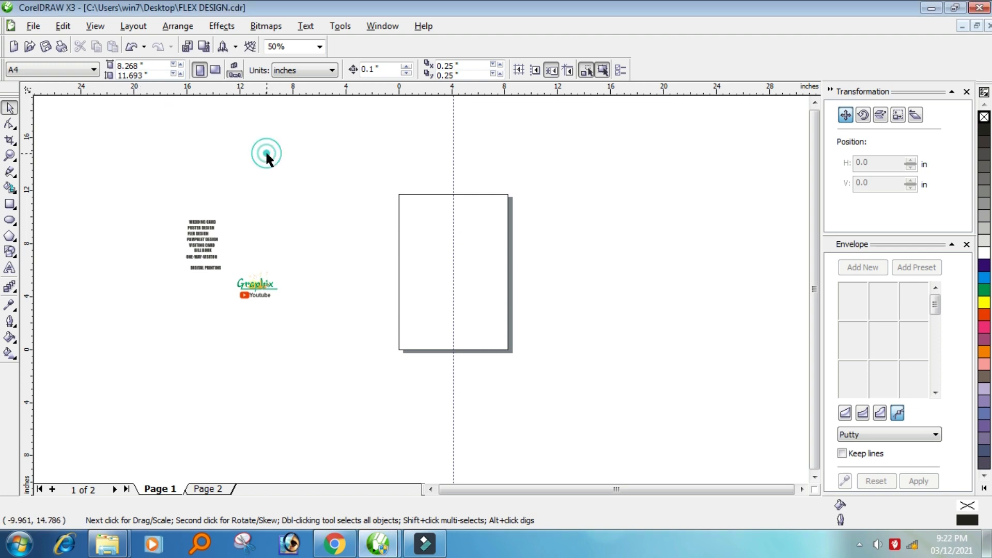
{"action": "double_click", "coordinate": [157, 66]}
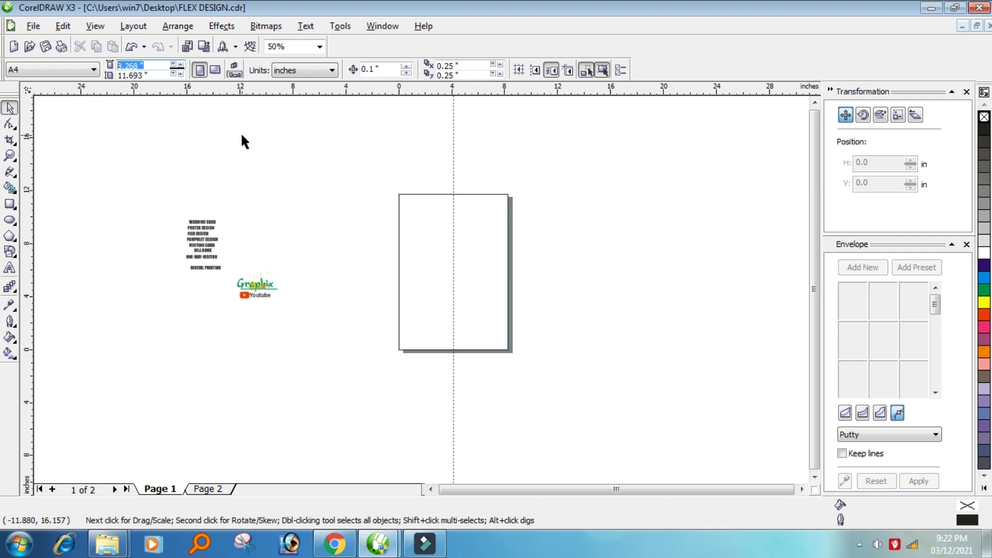
{"action": "type", "text": "10"}
{"action": "key", "text": "Tab"}
{"action": "type", "text": "1"}
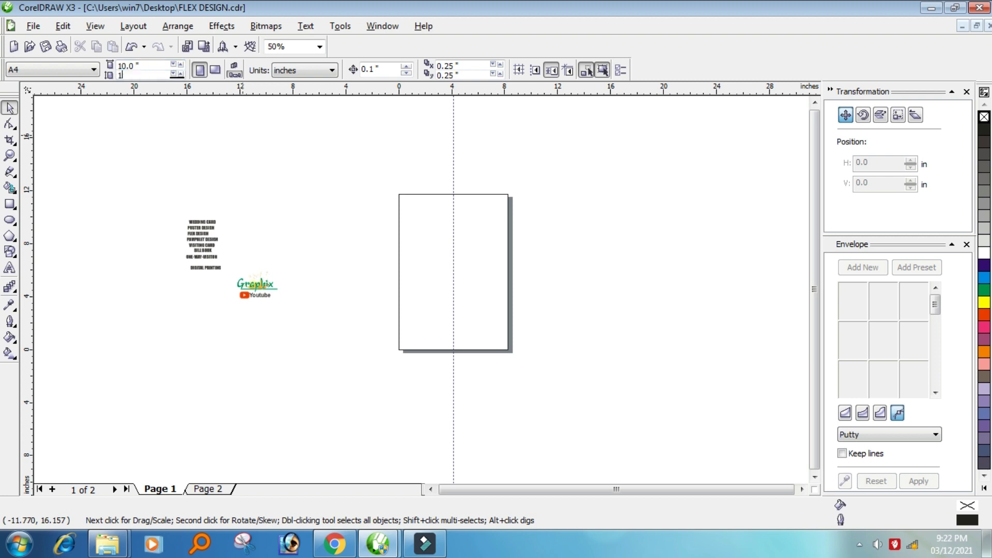
{"action": "type", "text": "0"}
{"action": "key", "text": "Return"}
{"action": "scroll", "coordinate": [368, 260], "scroll_direction": "down", "scroll_amount": 1}
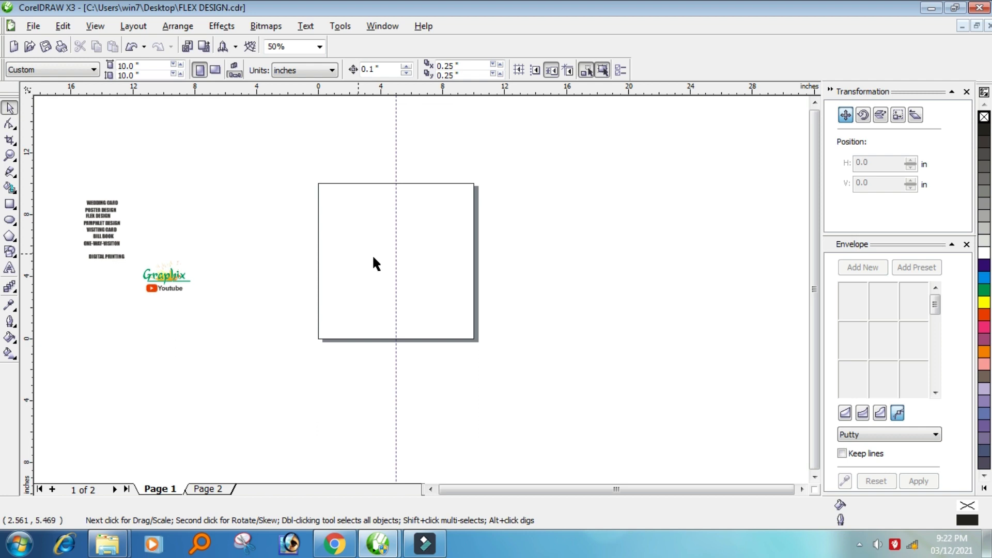
Draw a square in the middle of the page and set its width and height to 6 inches.
{"action": "left_click", "coordinate": [9, 204]}
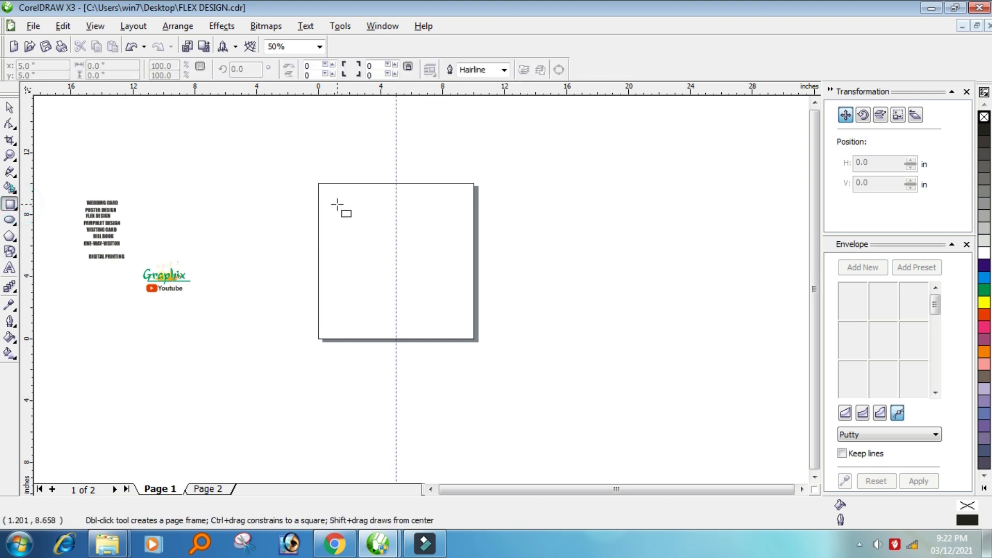
{"action": "left_click_drag", "start_coordinate": [337, 204], "coordinate": [456, 323]}
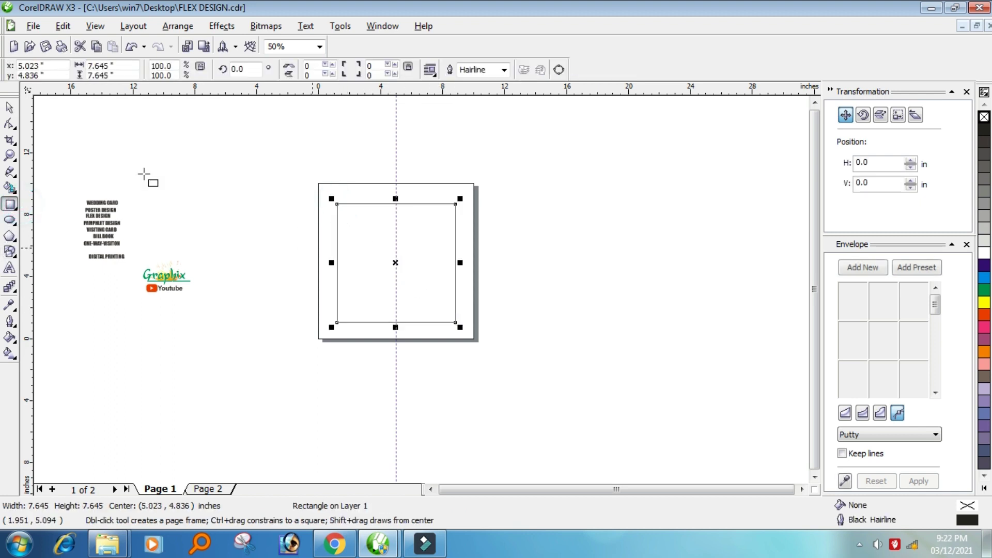
{"action": "left_click", "coordinate": [127, 67]}
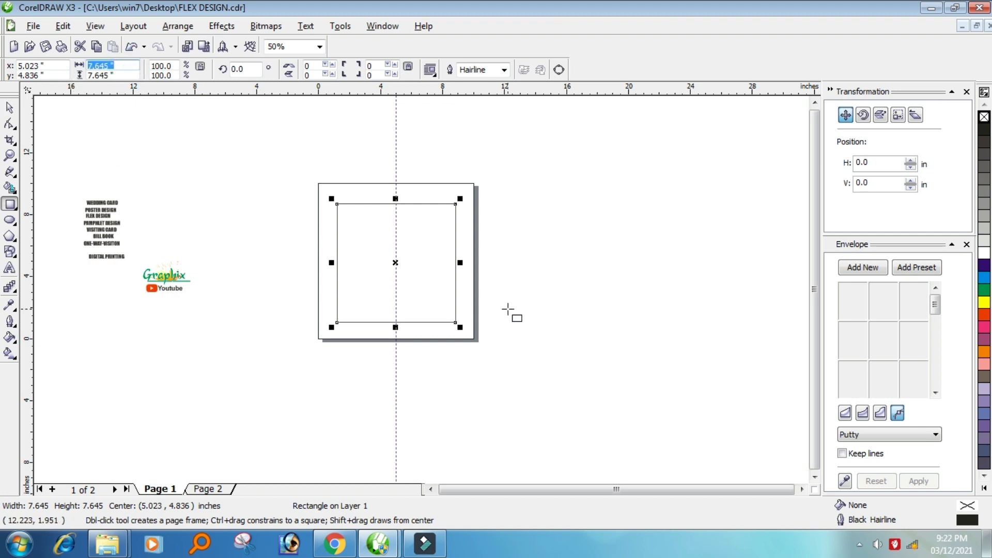
{"action": "type", "text": "6"}
{"action": "key", "text": "Tab"}
{"action": "type", "text": "6"}
{"action": "key", "text": "Return"}
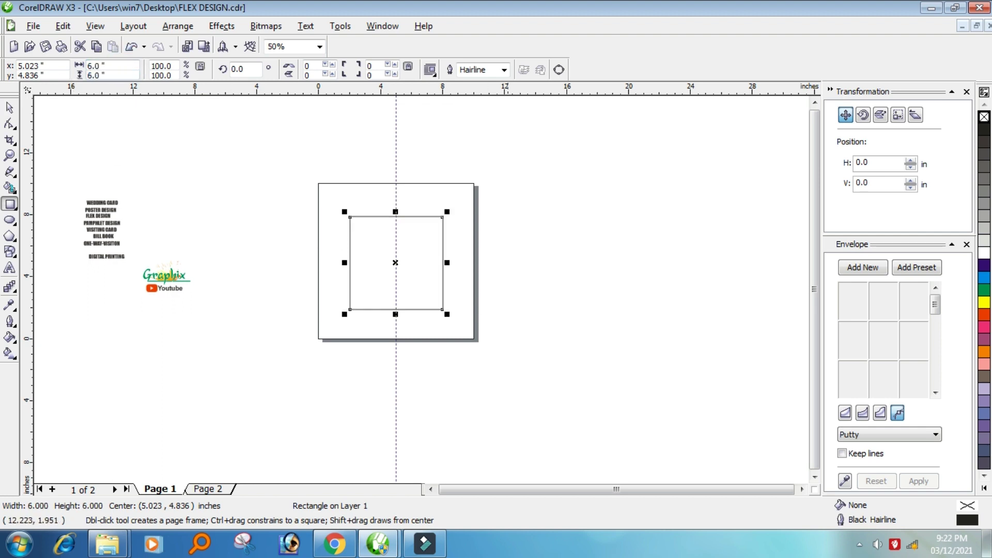
{"action": "left_click", "coordinate": [9, 109]}
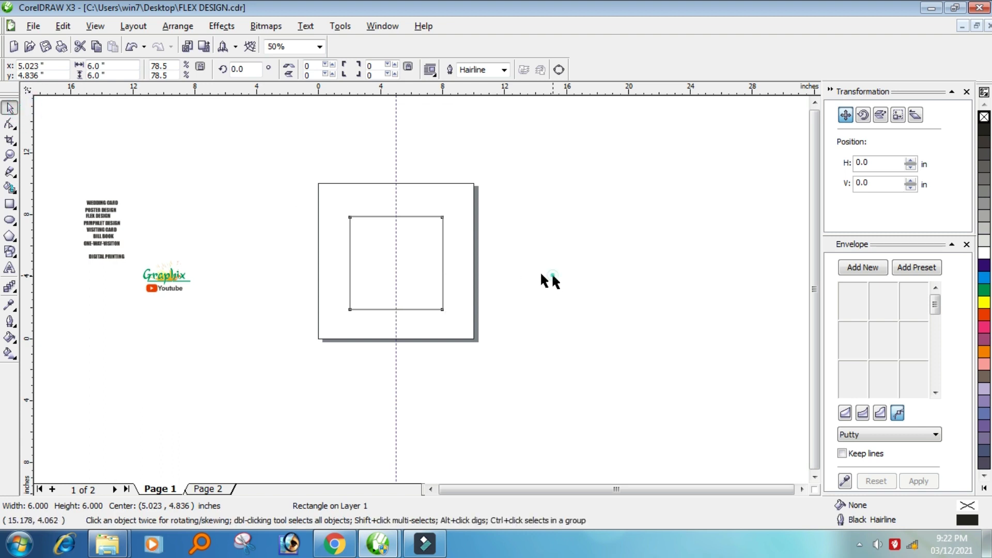
Make a concentric duplicate of the square inside it, sized 4.5 by 4.5 inches.
{"action": "scroll", "coordinate": [543, 279], "scroll_direction": "up", "scroll_amount": 1}
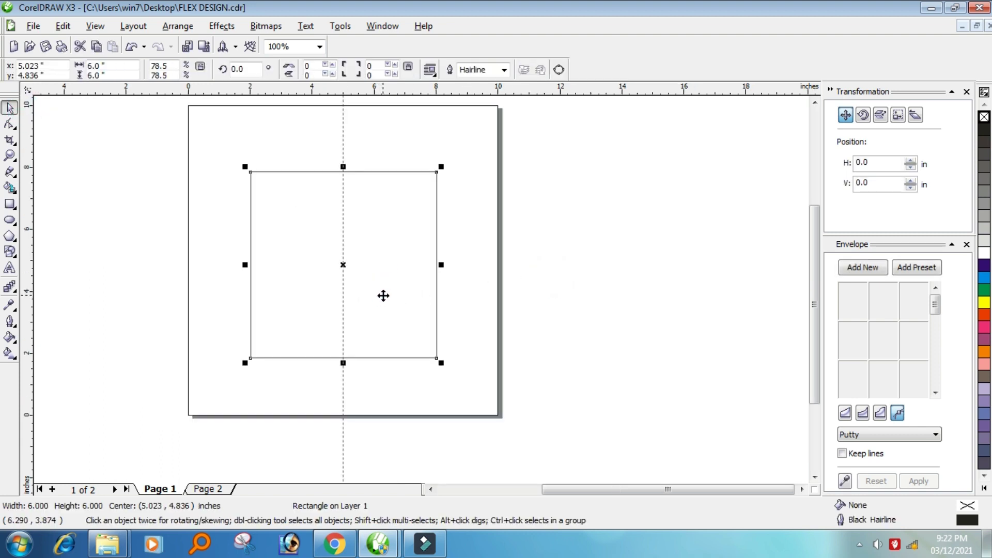
{"action": "left_click", "coordinate": [109, 65]}
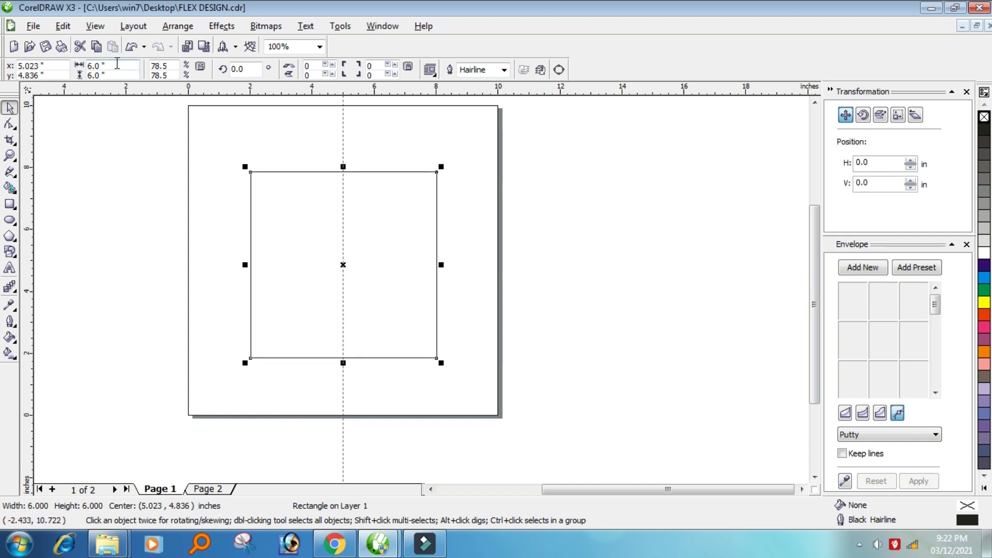
{"action": "type", "text": "4.5"}
{"action": "key", "text": "Tab"}
{"action": "type", "text": "4.5"}
{"action": "key", "text": "Return"}
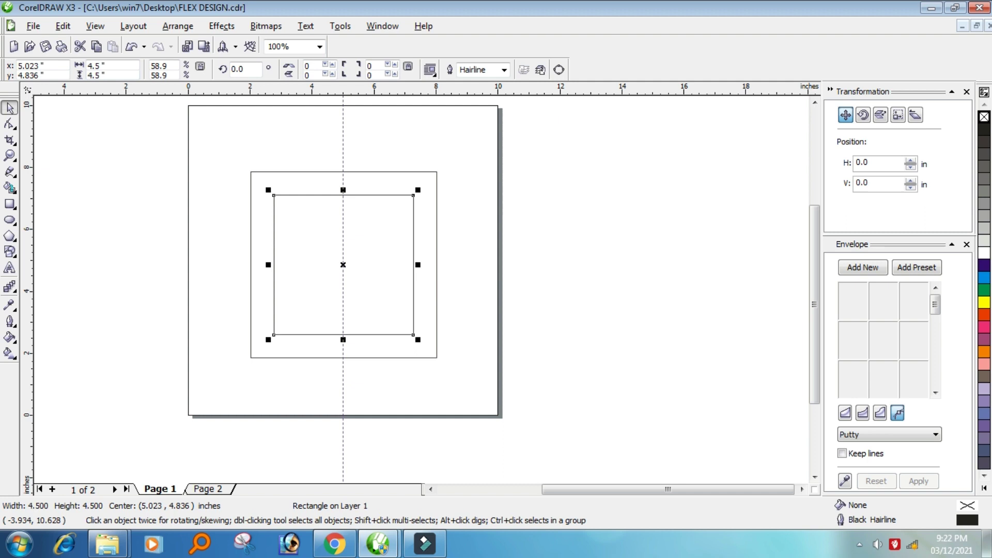
{"action": "left_click", "coordinate": [435, 240], "text": "shift"}
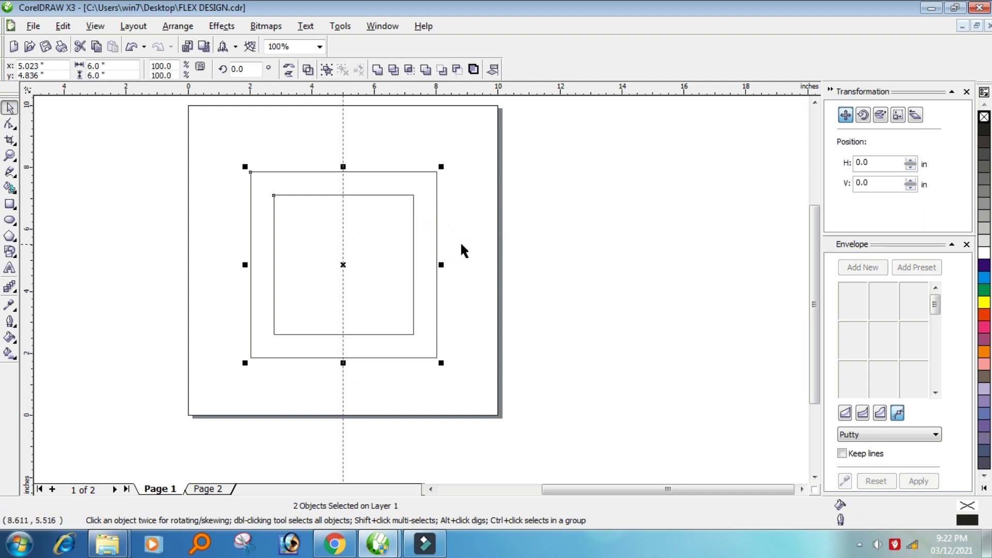
{"action": "key", "text": "ctrl+g"}
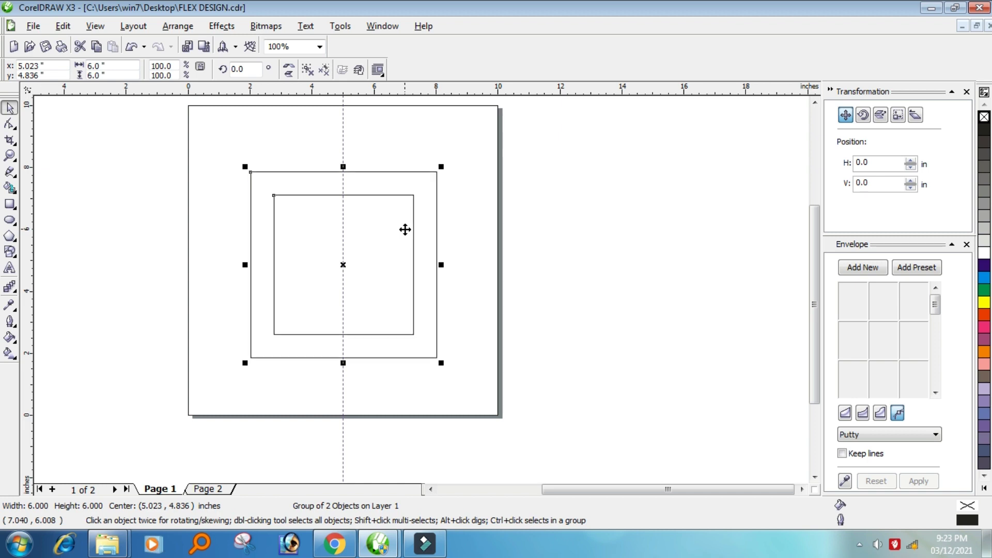
{"action": "left_click_drag", "start_coordinate": [405, 249], "coordinate": [723, 237]}
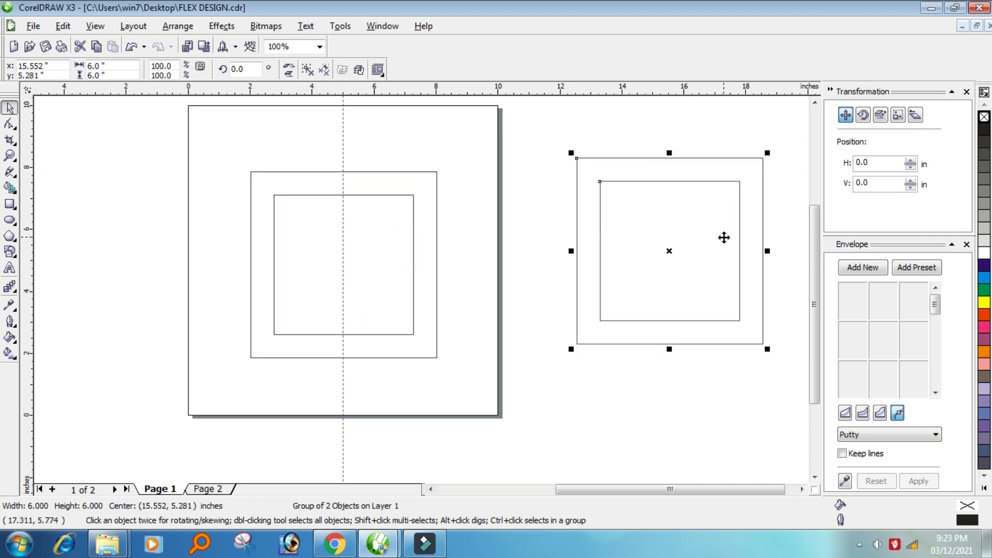
{"action": "key", "text": "ctrl+z"}
Group the two concentric squares and centre the group on the page.
{"action": "left_click_drag", "start_coordinate": [620, 118], "coordinate": [194, 396]}
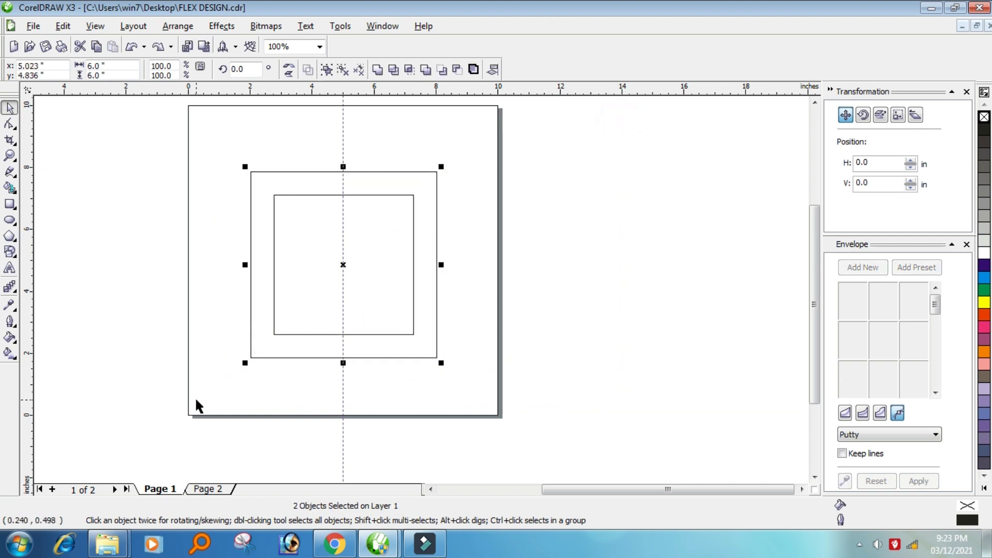
{"action": "key", "text": "ctrl+g"}
{"action": "left_click", "coordinate": [632, 294]}
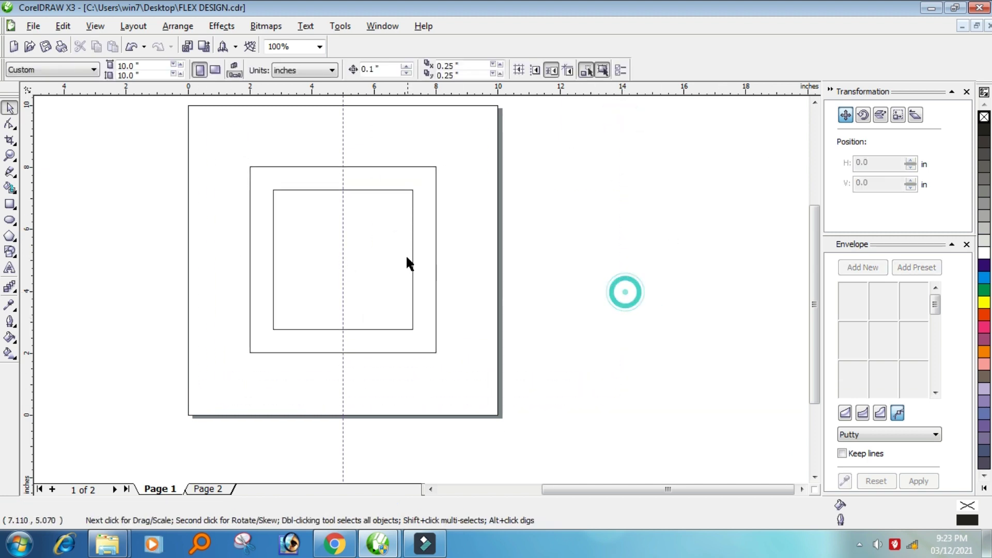
Create a duplicate of the grouped squares rotated by 45 degrees about the same centre.
{"action": "left_click", "coordinate": [418, 250]}
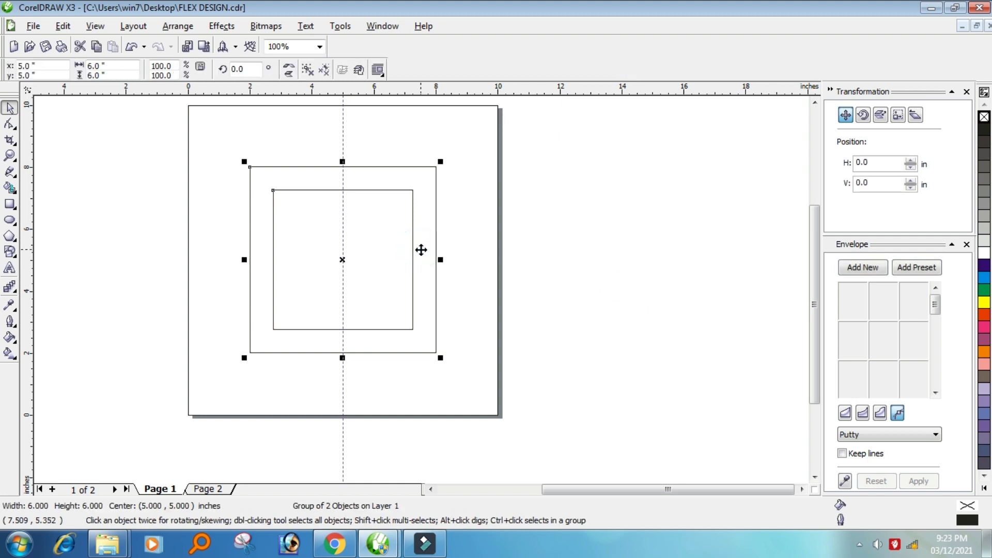
{"action": "left_click", "coordinate": [421, 250]}
{"action": "left_click", "coordinate": [518, 244]}
{"action": "left_click", "coordinate": [426, 244]}
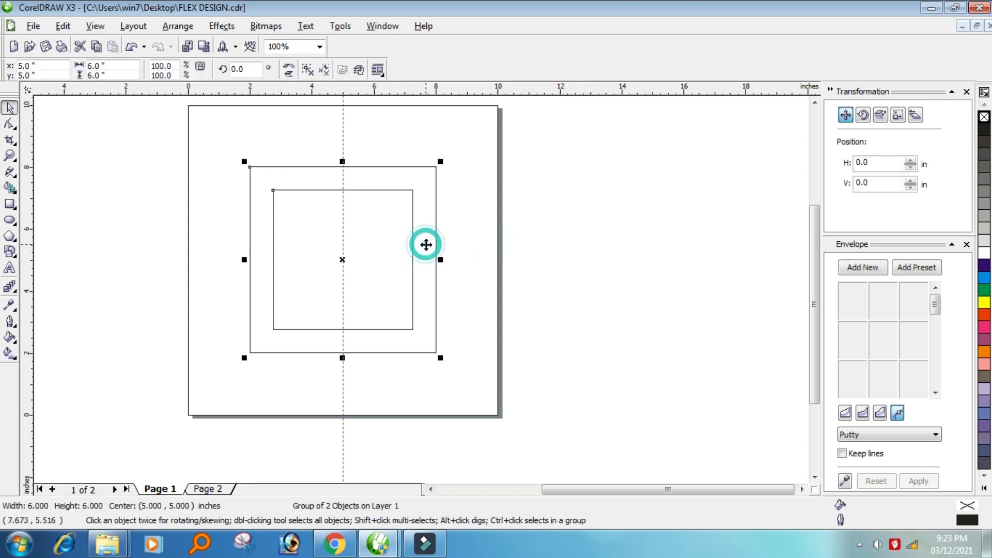
{"action": "left_click", "coordinate": [256, 73]}
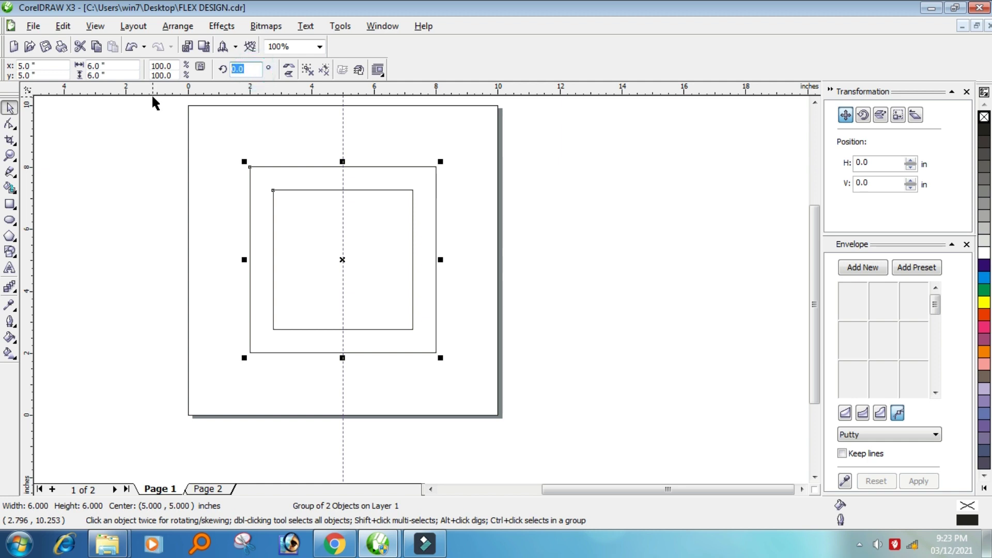
{"action": "type", "text": "9"}
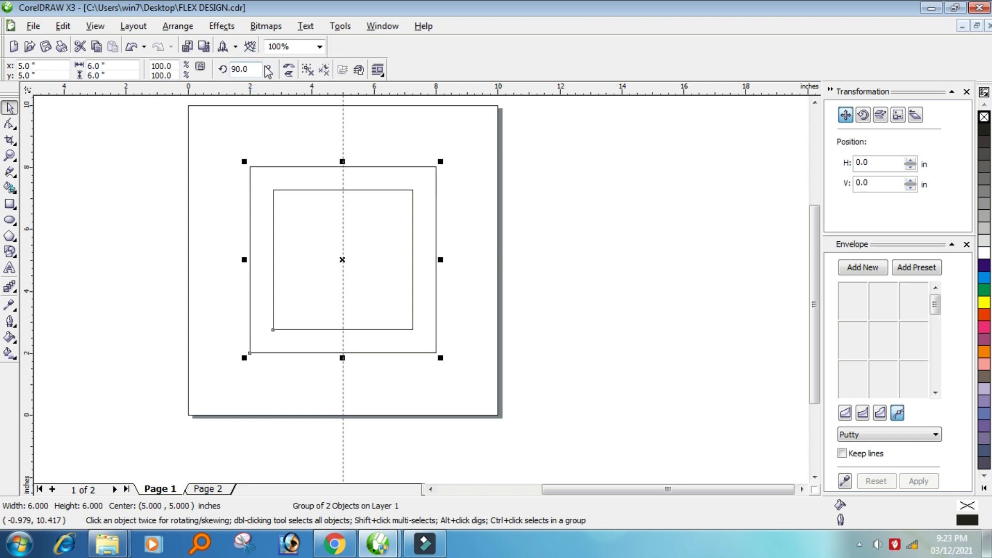
{"action": "left_click", "coordinate": [255, 67]}
{"action": "type", "text": "45"}
{"action": "key", "text": "Return"}
{"action": "left_click", "coordinate": [653, 258]}
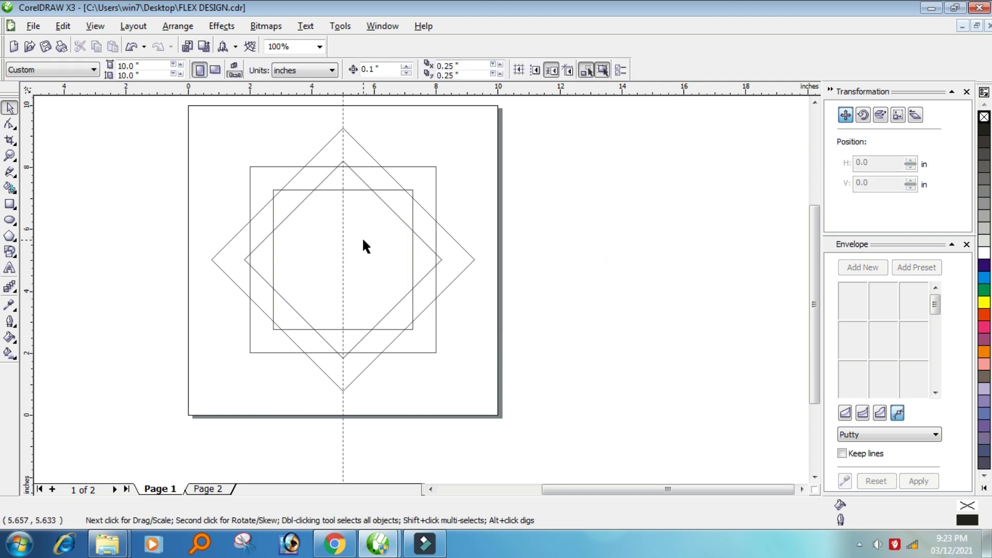
Fill the adjoining regions along the upright square frame's upper-left corner and left side with Desert Blue using Smart Fill.
{"action": "scroll", "coordinate": [361, 236], "scroll_direction": "up", "scroll_amount": 1}
{"action": "scroll", "coordinate": [411, 292], "scroll_direction": "down", "scroll_amount": 1}
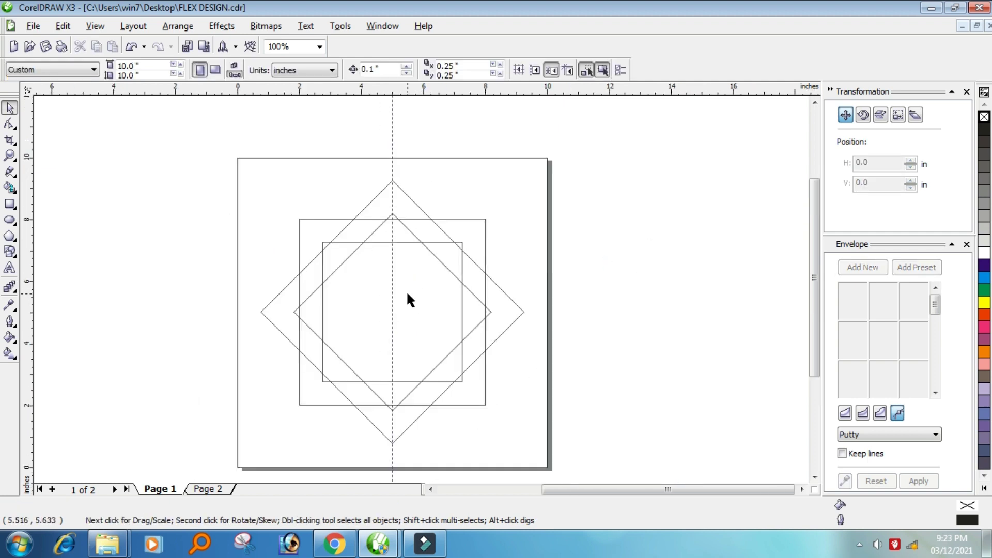
{"action": "scroll", "coordinate": [409, 292], "scroll_direction": "up", "scroll_amount": 1}
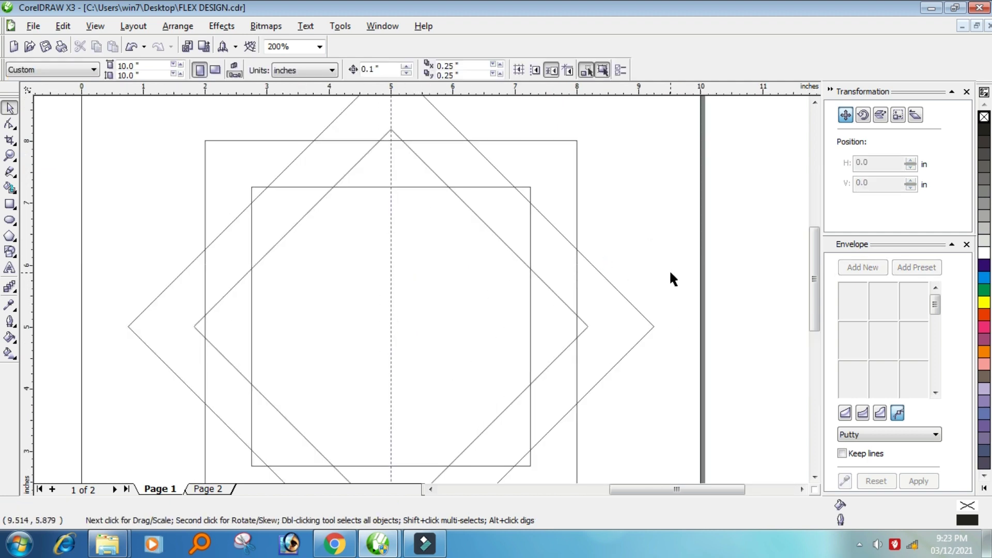
{"action": "scroll", "coordinate": [421, 290], "scroll_direction": "down", "scroll_amount": 2}
{"action": "scroll", "coordinate": [420, 291], "scroll_direction": "up", "scroll_amount": 1}
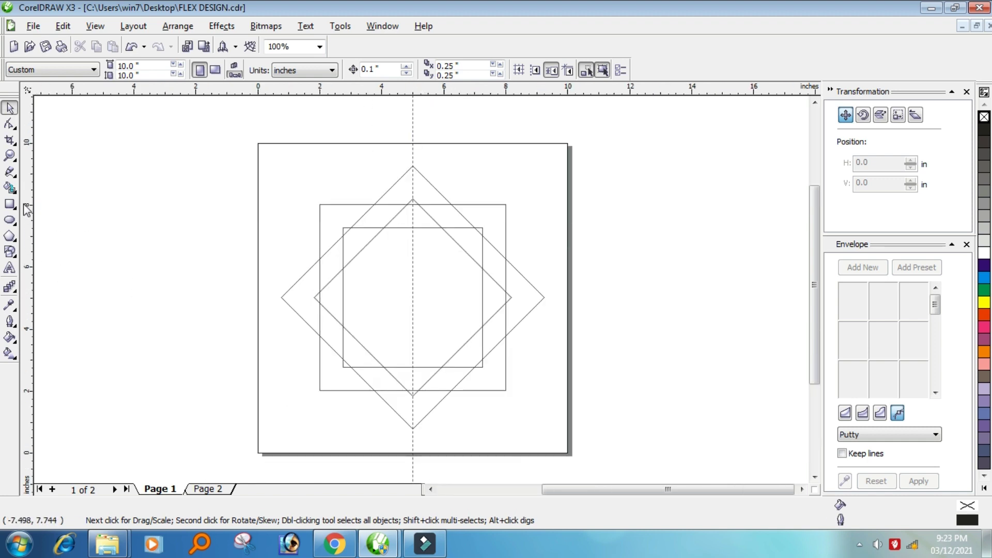
{"action": "left_click", "coordinate": [11, 188]}
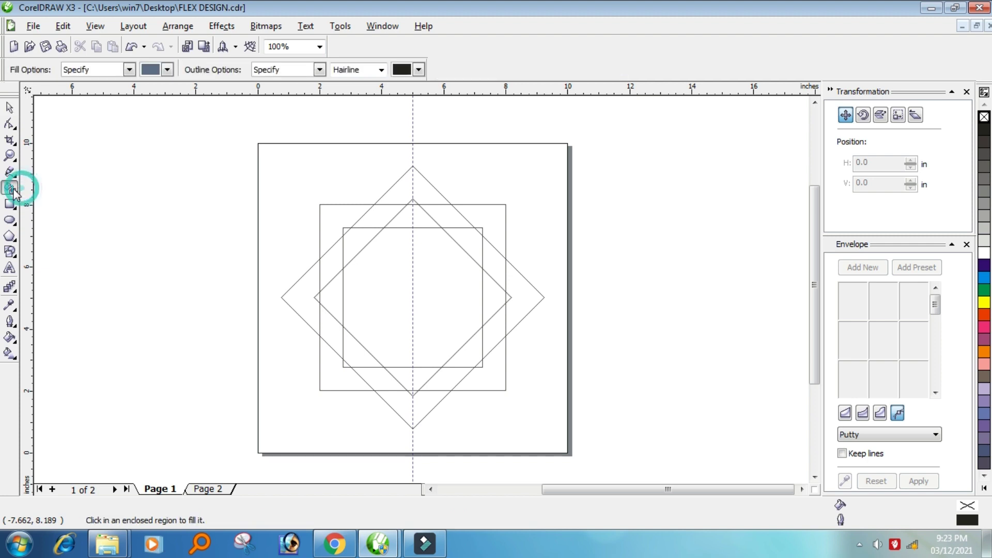
{"action": "left_click", "coordinate": [333, 290]}
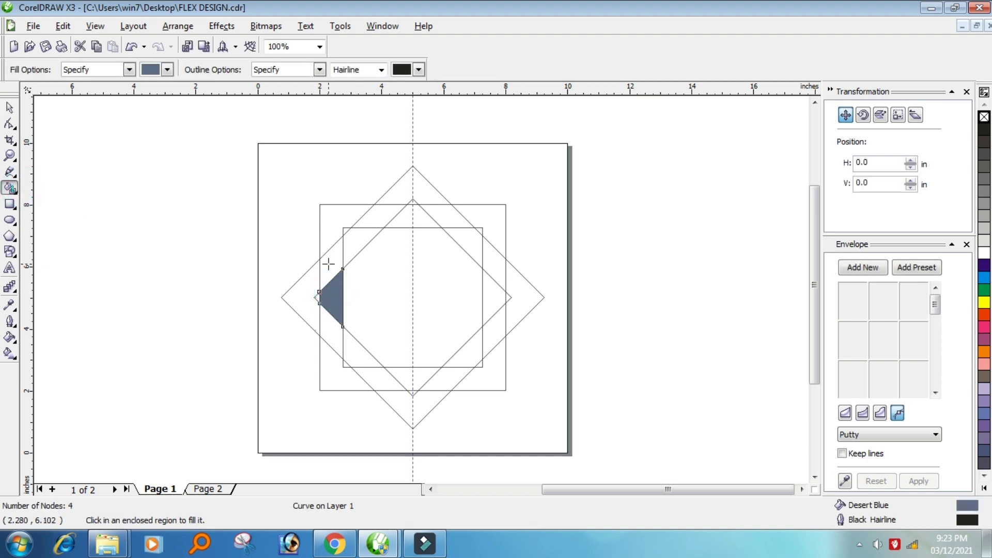
{"action": "left_click", "coordinate": [328, 229]}
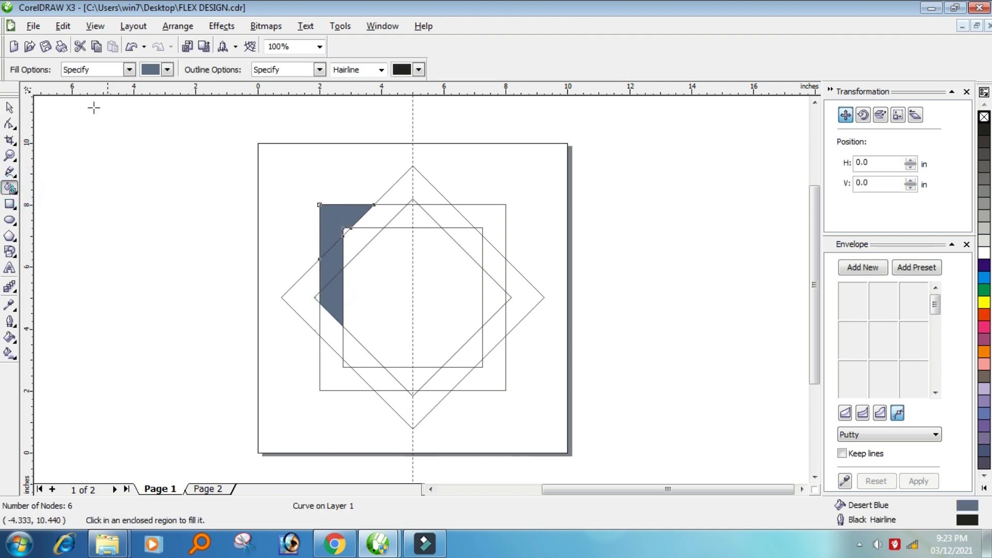
Select the three filled pieces of the upright frame's left band and weld them into one shape.
{"action": "left_click", "coordinate": [9, 107]}
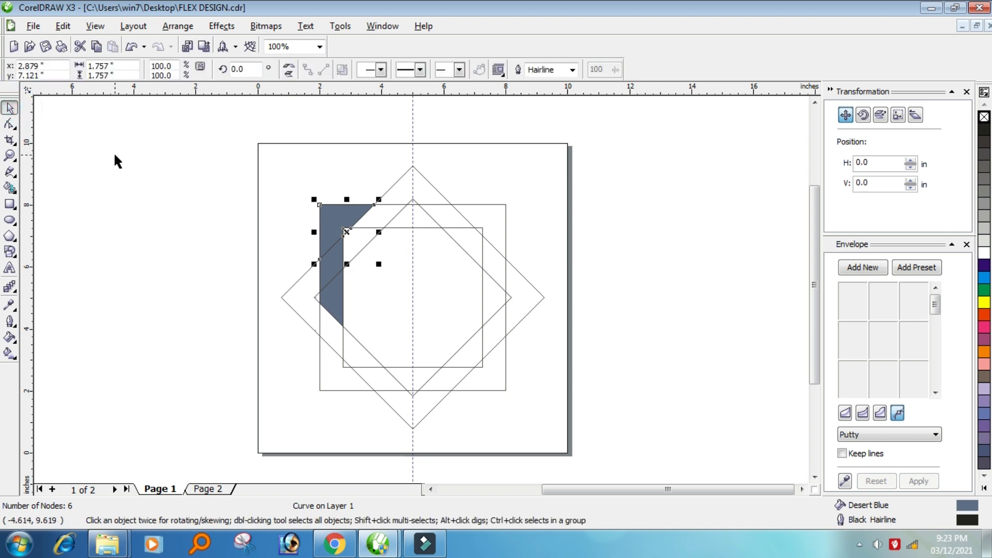
{"action": "left_click_drag", "start_coordinate": [260, 147], "coordinate": [390, 343]}
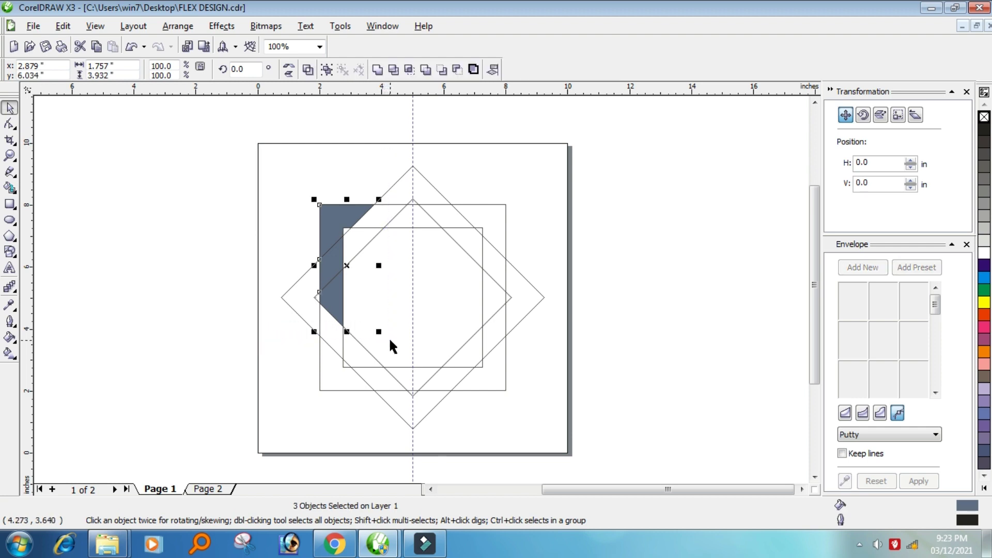
{"action": "left_click", "coordinate": [378, 69]}
{"action": "left_click", "coordinate": [624, 194]}
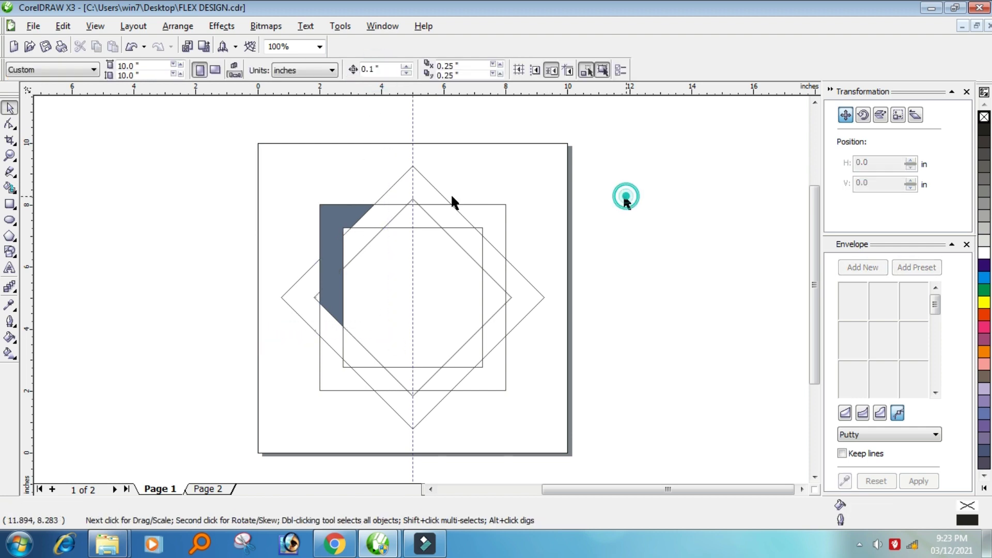
Smart-fill the three adjoining regions of the rotated frame's upper-left band, up to and including its top corner, with Desert Blue.
{"action": "left_click", "coordinate": [10, 188]}
{"action": "left_click", "coordinate": [356, 239]}
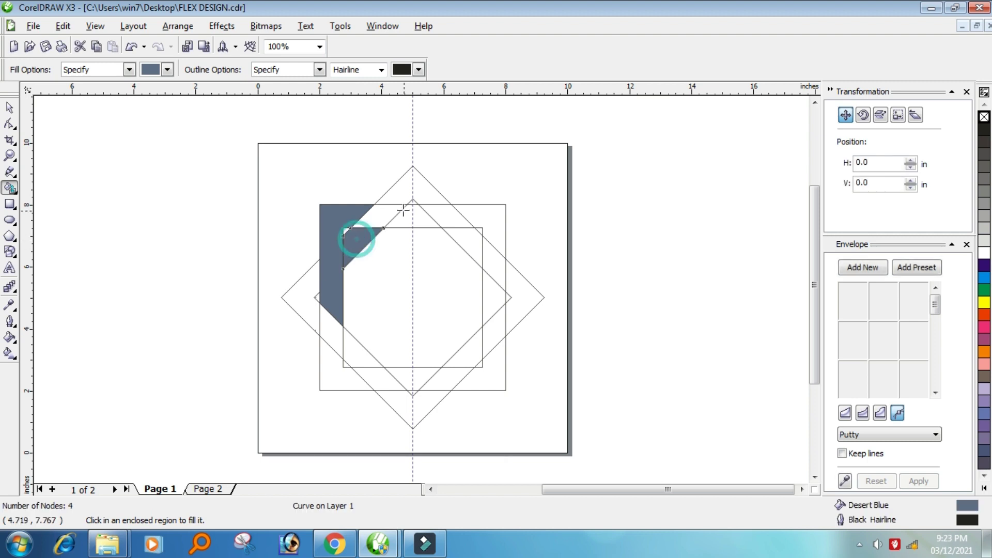
{"action": "left_click", "coordinate": [385, 213]}
{"action": "left_click", "coordinate": [404, 187]}
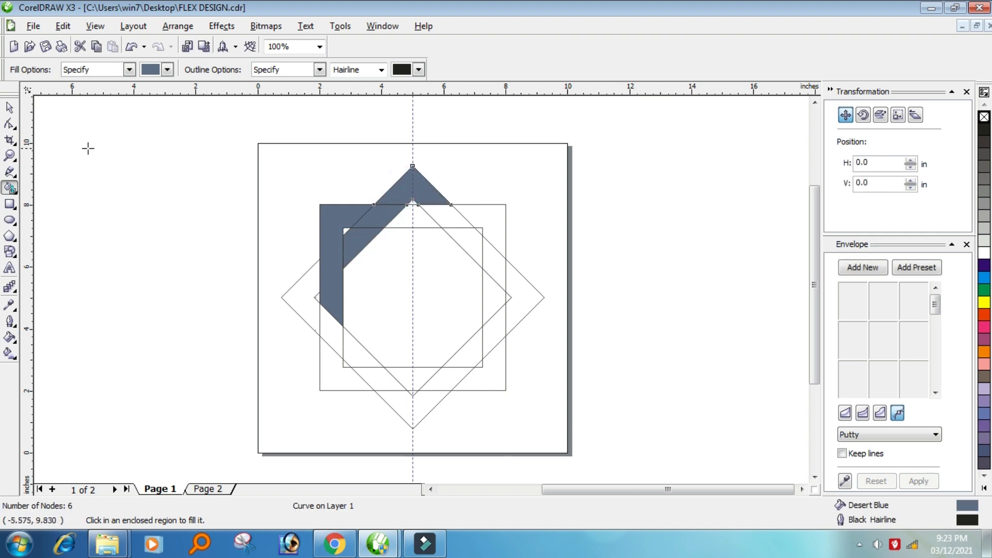
Select the three filled pieces of the rotated frame's upper-left band and combine them into one object.
{"action": "left_click", "coordinate": [9, 107]}
{"action": "left_click_drag", "start_coordinate": [591, 112], "coordinate": [297, 275]}
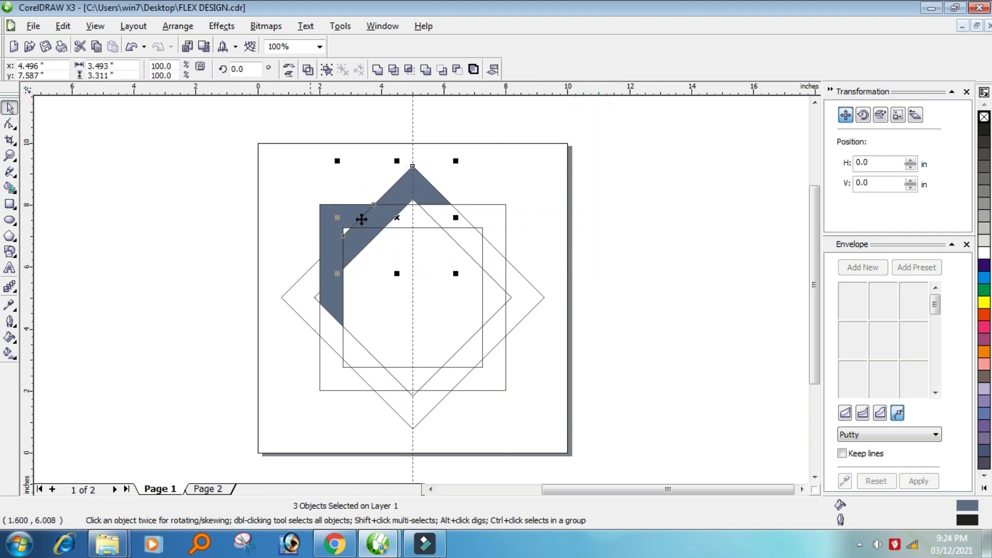
{"action": "key", "text": "ctrl+l"}
{"action": "left_click", "coordinate": [648, 205]}
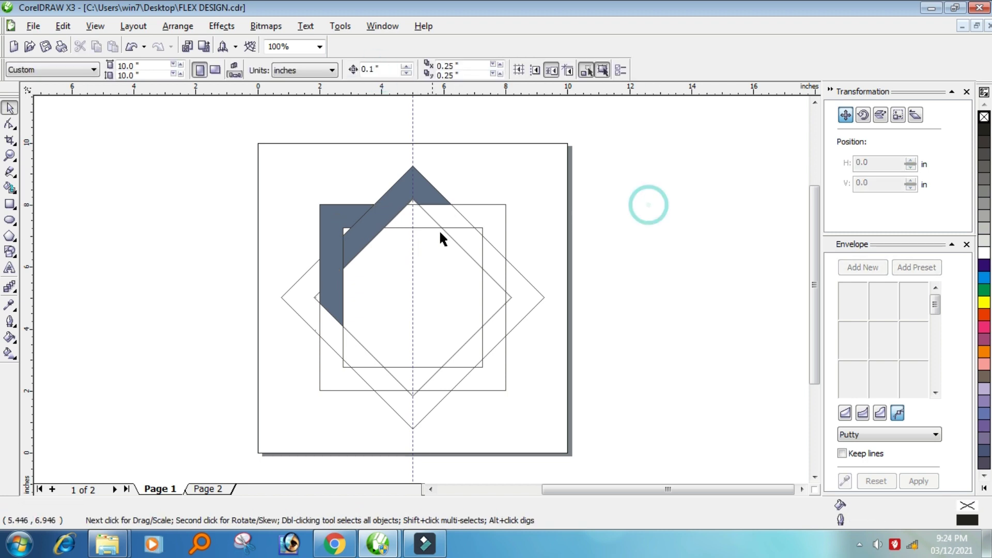
Smart-fill the adjoining regions of the upright frame's top band, up to and including its upper-right corner, with Desert Blue.
{"action": "scroll", "coordinate": [449, 263], "scroll_direction": "up", "scroll_amount": 2}
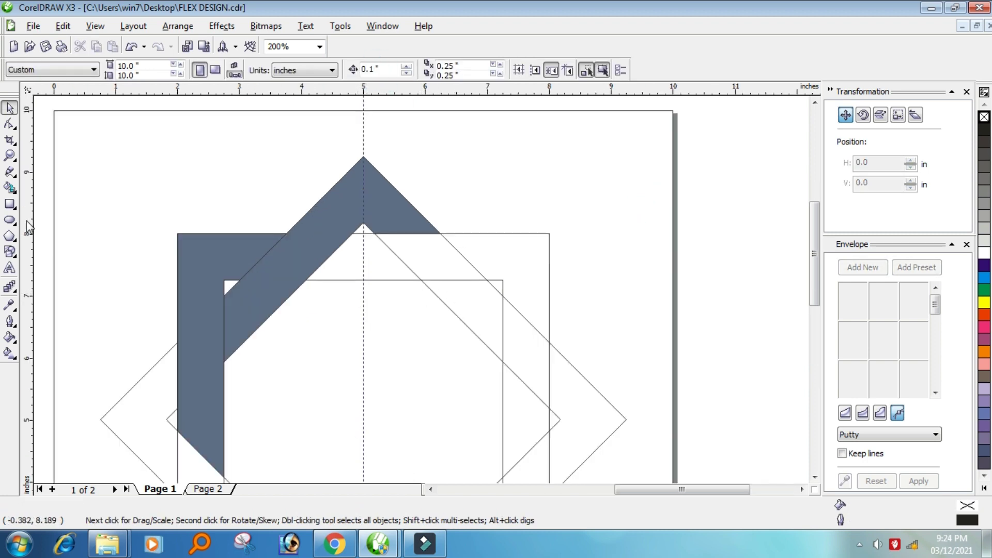
{"action": "left_click", "coordinate": [9, 187]}
{"action": "left_click", "coordinate": [348, 266]}
{"action": "left_click", "coordinate": [420, 260]}
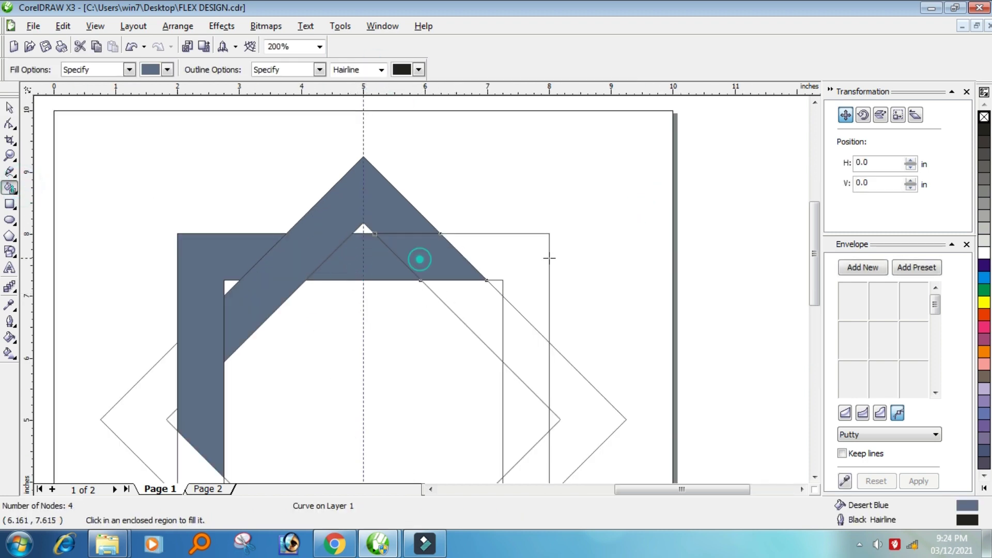
{"action": "left_click", "coordinate": [524, 254]}
Select the three filled pieces of the upright frame's top band and weld them into one shape.
{"action": "left_click", "coordinate": [11, 107]}
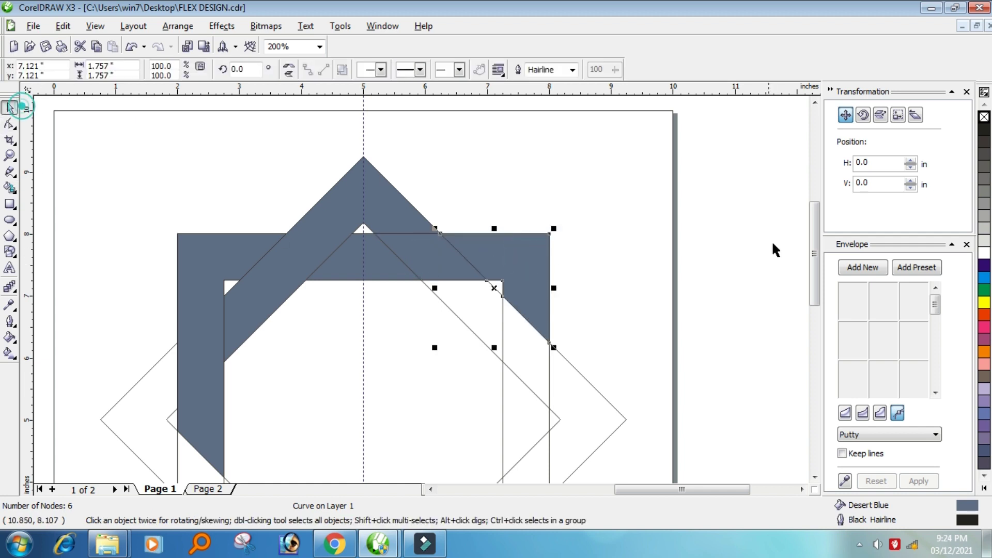
{"action": "mouse_move", "coordinate": [744, 204]}
{"action": "left_mouse_down"}
{"action": "mouse_move", "coordinate": [631, 283]}
{"action": "mouse_move", "coordinate": [280, 369]}
{"action": "left_mouse_up"}
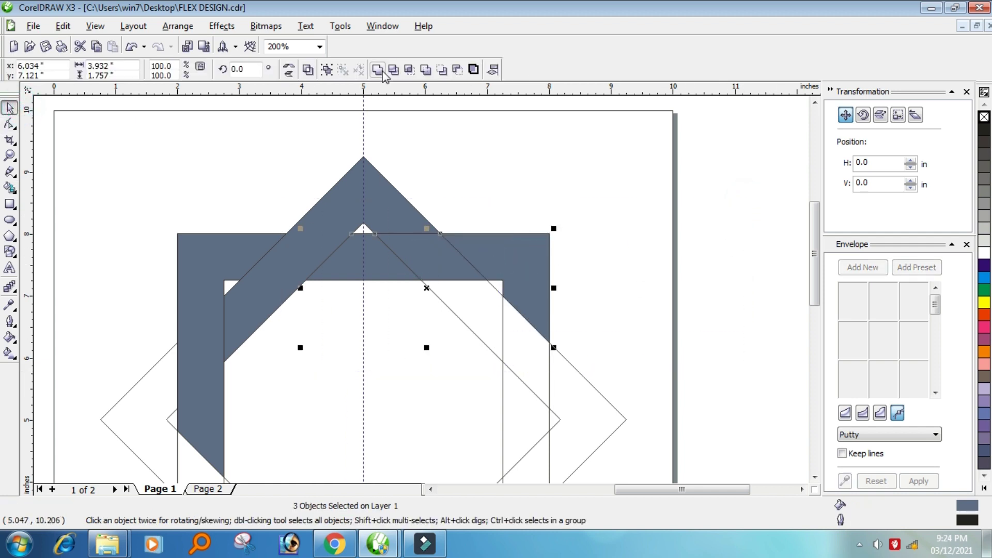
{"action": "left_click", "coordinate": [377, 70]}
{"action": "left_click", "coordinate": [743, 246]}
Smart-fill the three adjoining regions of the rotated frame's upper-right band, including its right corner, with Desert Blue.
{"action": "scroll", "coordinate": [515, 274], "scroll_direction": "down", "scroll_amount": 1}
{"action": "scroll", "coordinate": [420, 286], "scroll_direction": "up", "scroll_amount": 1}
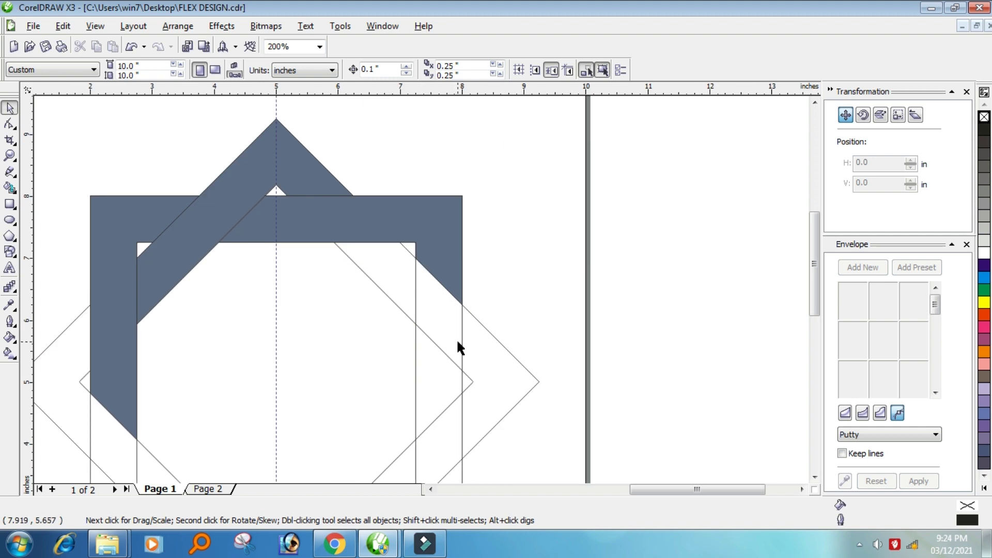
{"action": "scroll", "coordinate": [457, 342], "scroll_direction": "down", "scroll_amount": 1}
{"action": "scroll", "coordinate": [427, 290], "scroll_direction": "up", "scroll_amount": 1}
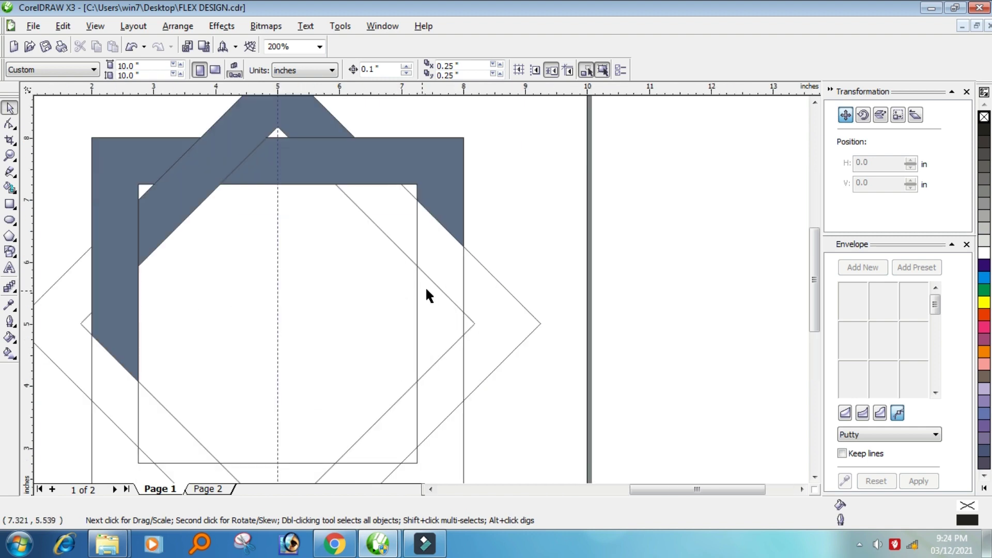
{"action": "left_click", "coordinate": [10, 188]}
{"action": "left_click", "coordinate": [377, 201]}
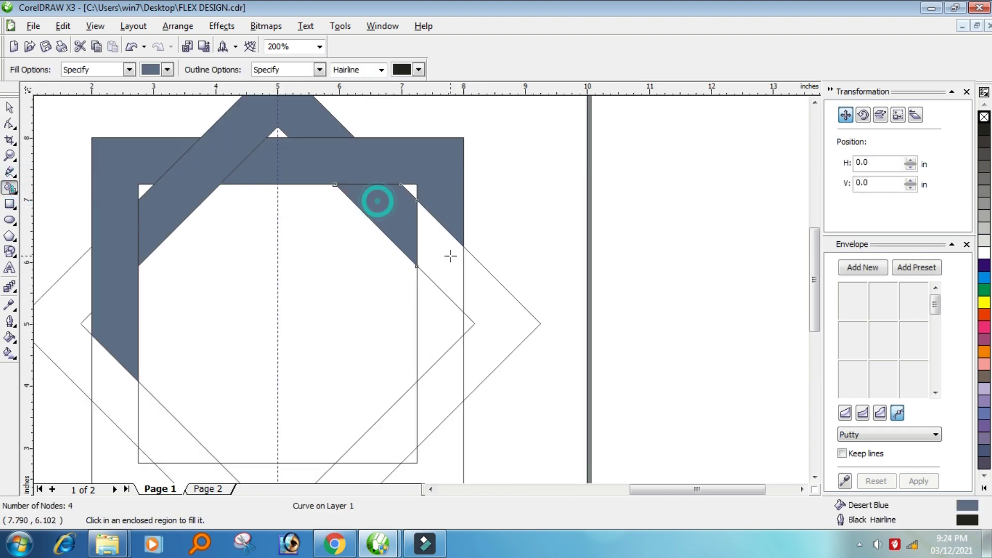
{"action": "left_click", "coordinate": [450, 255]}
{"action": "left_click", "coordinate": [493, 297]}
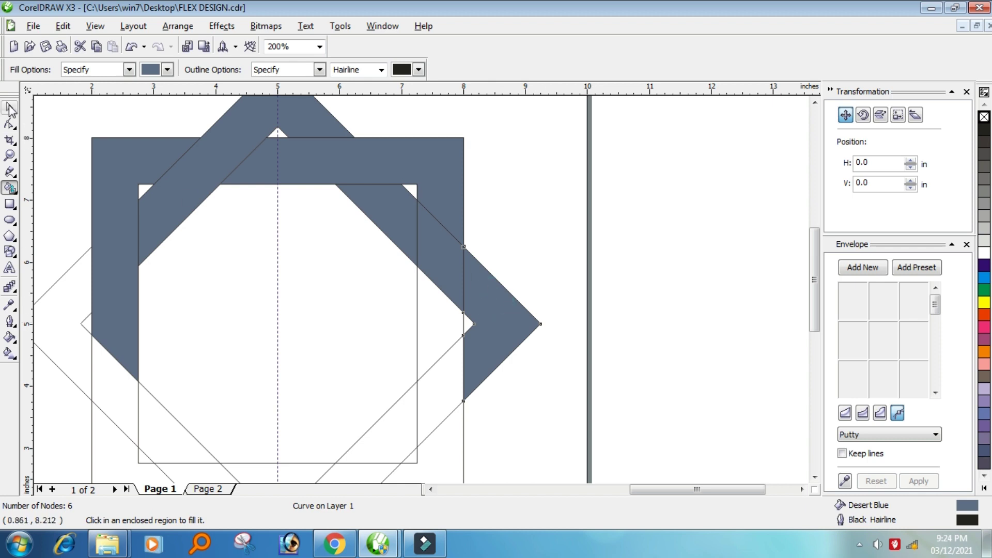
Select the three filled pieces of the rotated frame's upper-right band and weld them together.
{"action": "left_click", "coordinate": [10, 108]}
{"action": "key", "text": "Escape"}
{"action": "left_click", "coordinate": [375, 202]}
{"action": "left_click", "coordinate": [450, 251], "text": "shift"}
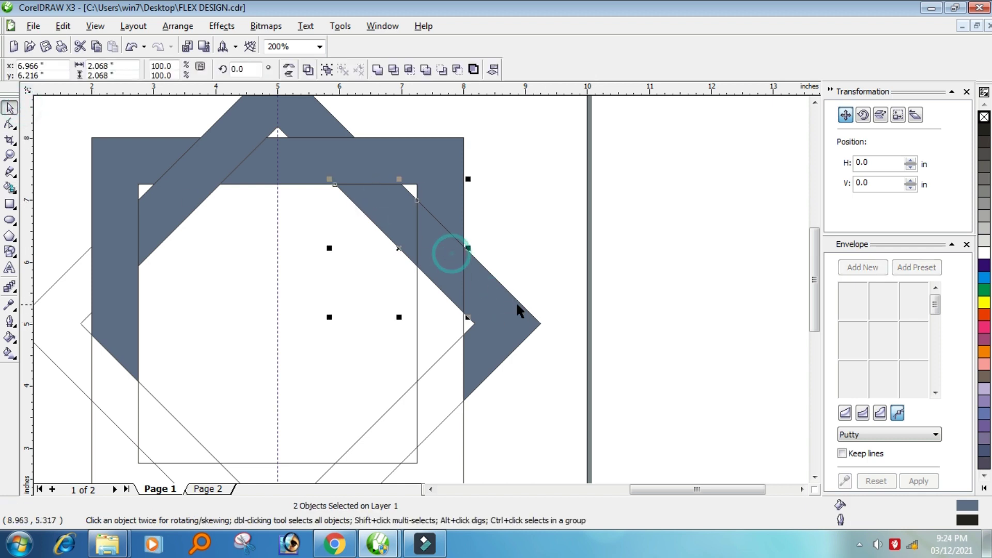
{"action": "left_click", "coordinate": [518, 310], "text": "shift"}
{"action": "left_click", "coordinate": [377, 68]}
{"action": "left_click", "coordinate": [651, 234]}
Smart-fill the adjoining regions of the upright frame's right band, down to and including its lower-right corner, with Desert Blue.
{"action": "scroll", "coordinate": [423, 297], "scroll_direction": "down", "scroll_amount": 3}
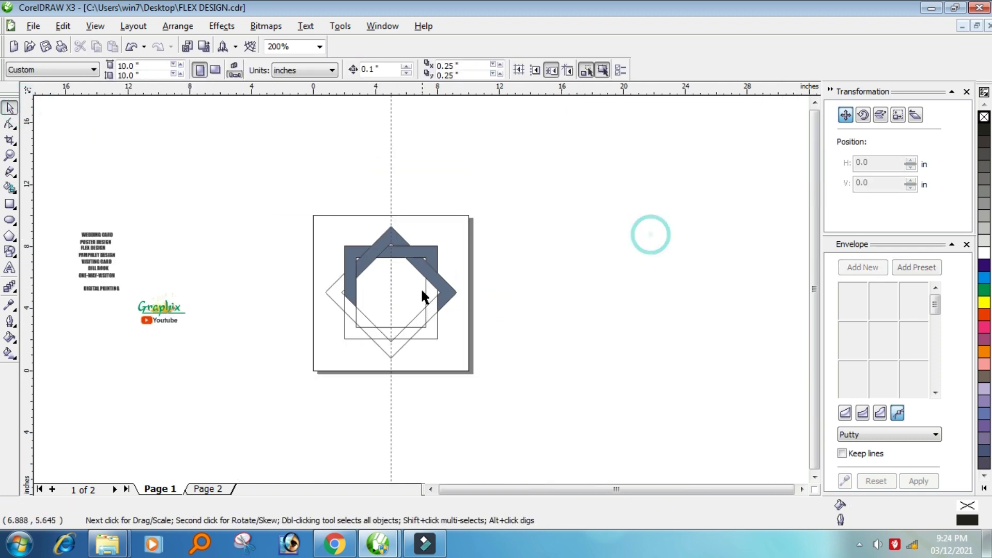
{"action": "scroll", "coordinate": [422, 296], "scroll_direction": "up", "scroll_amount": 2}
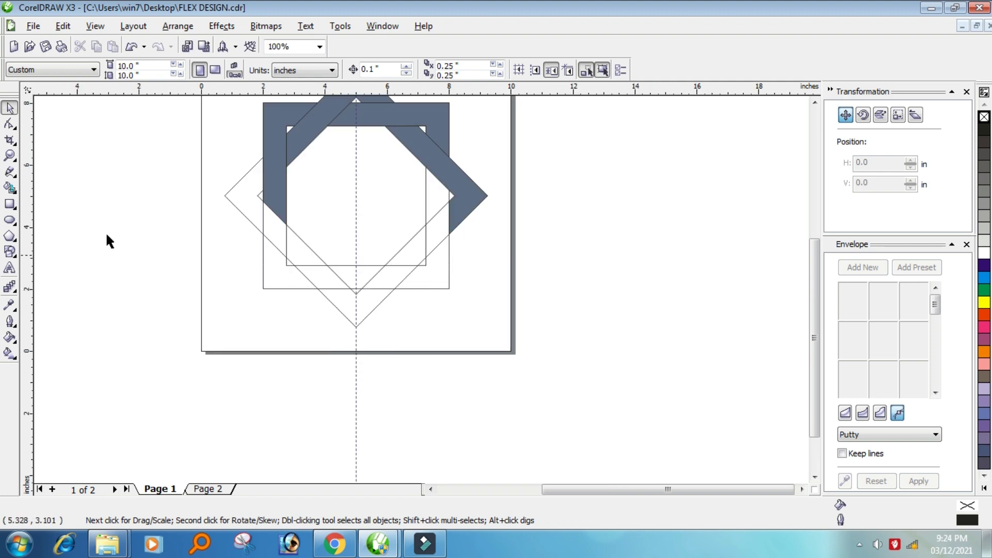
{"action": "left_click", "coordinate": [10, 187]}
{"action": "left_click", "coordinate": [437, 189]}
{"action": "left_click", "coordinate": [441, 275]}
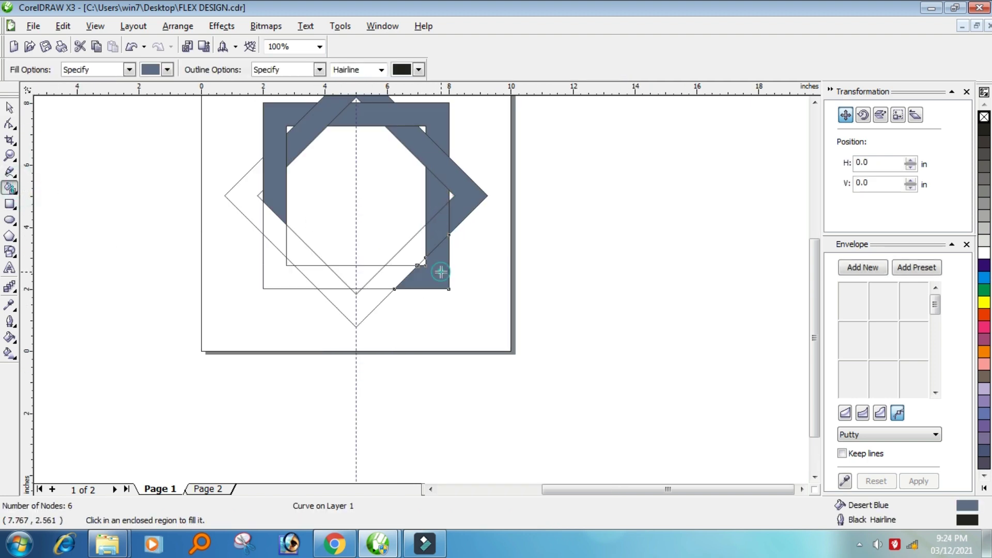
Select the filled pieces of the upright frame's right band and weld them into a single shape.
{"action": "left_click", "coordinate": [10, 107]}
{"action": "left_click_drag", "start_coordinate": [490, 361], "coordinate": [369, 124]}
{"action": "left_click", "coordinate": [378, 70]}
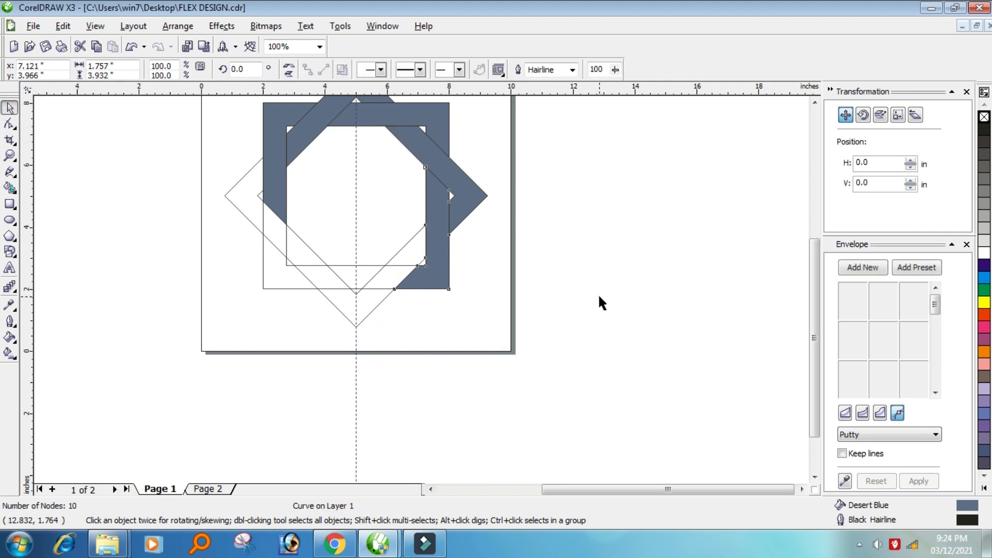
{"action": "left_click", "coordinate": [598, 299]}
Smart-fill the three adjoining regions of the rotated frame's lower-right band, including its bottom corner, with Desert Blue.
{"action": "left_click", "coordinate": [10, 188]}
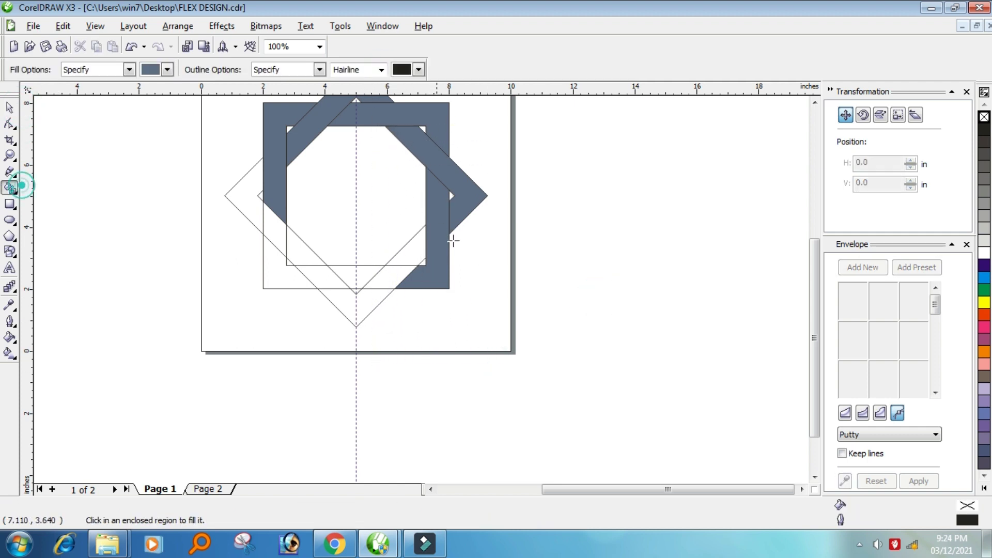
{"action": "left_click", "coordinate": [419, 242]}
{"action": "left_click", "coordinate": [393, 283]}
{"action": "left_click", "coordinate": [367, 303]}
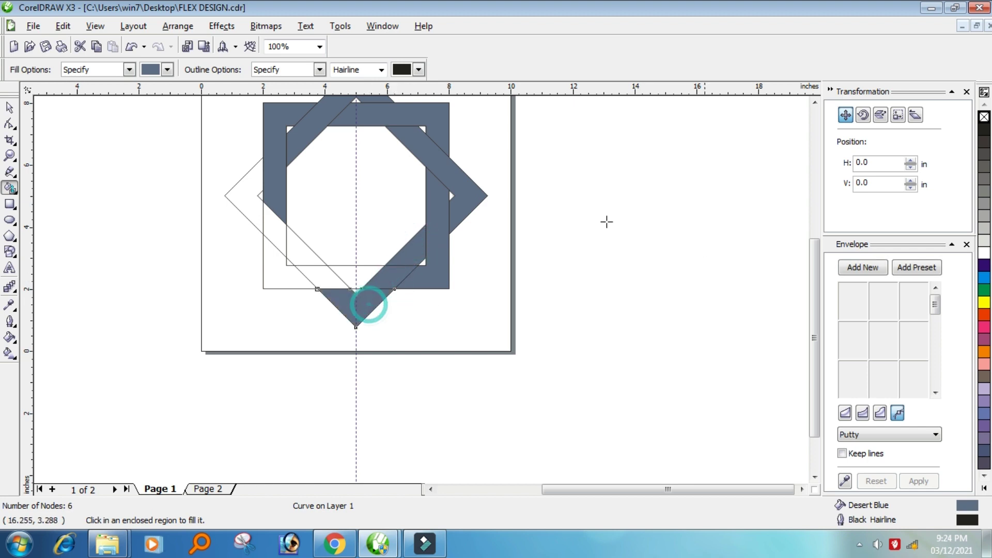
Select the filled pieces of the rotated frame's lower-right band and weld them into one shape.
{"action": "left_click", "coordinate": [10, 108]}
{"action": "left_click_drag", "start_coordinate": [503, 410], "coordinate": [266, 215]}
{"action": "left_click", "coordinate": [377, 68]}
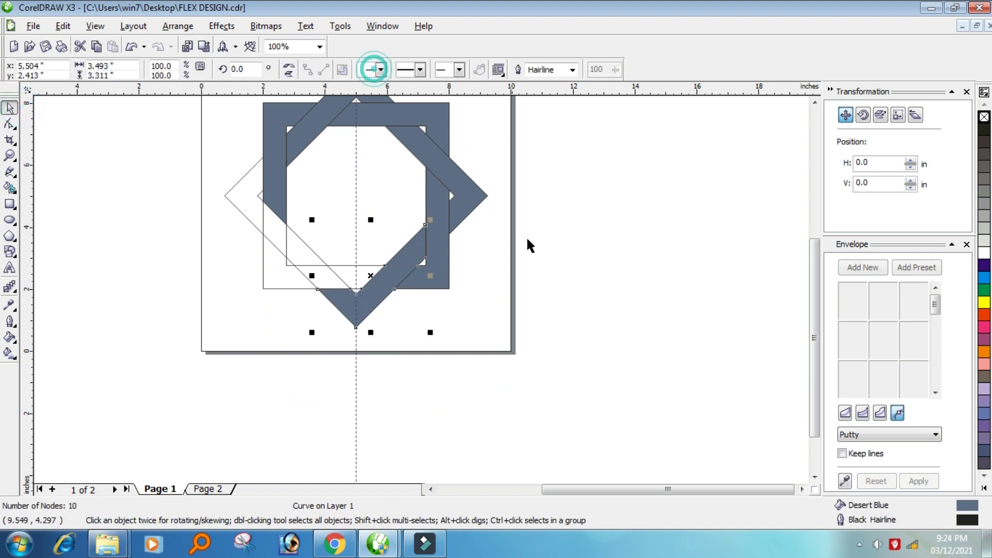
{"action": "left_click", "coordinate": [531, 239]}
Smart-fill the three adjoining regions of the upright frame's bottom band, including its lower-left corner, with Desert Blue.
{"action": "scroll", "coordinate": [299, 269], "scroll_direction": "up", "scroll_amount": 1}
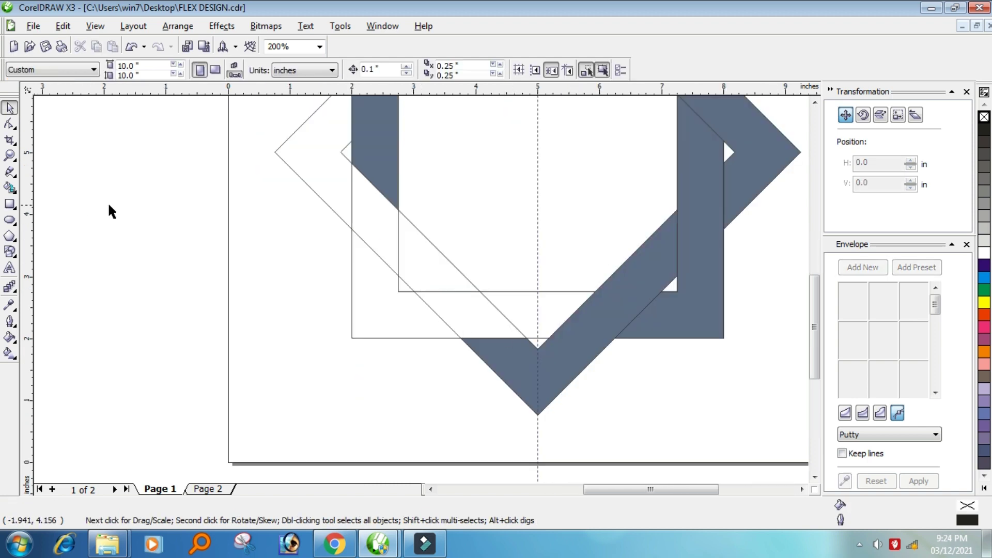
{"action": "left_click", "coordinate": [10, 188]}
{"action": "left_click", "coordinate": [554, 303]}
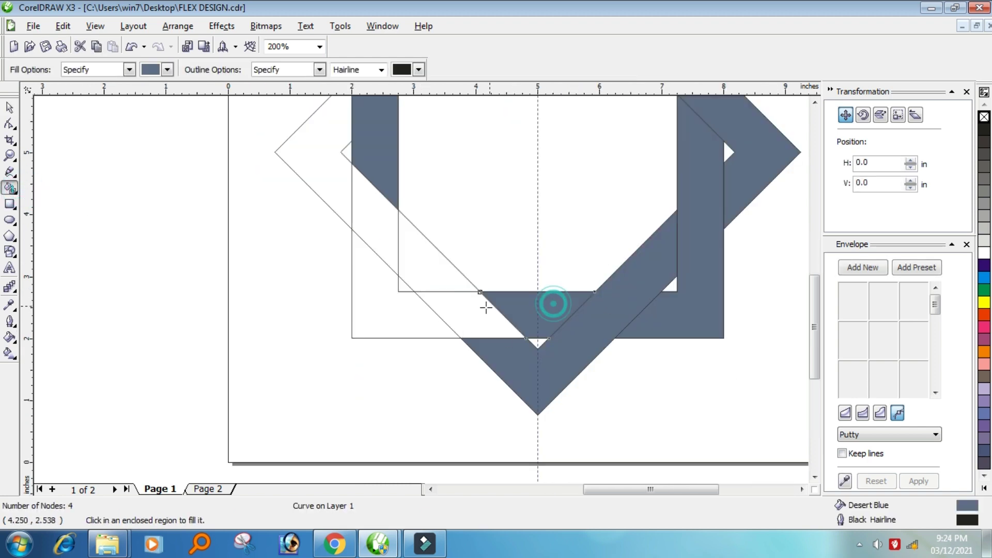
{"action": "left_click", "coordinate": [461, 305]}
{"action": "left_click", "coordinate": [386, 312]}
Select the three filled pieces of the upright frame's bottom band and weld them into one shape.
{"action": "left_click", "coordinate": [9, 107]}
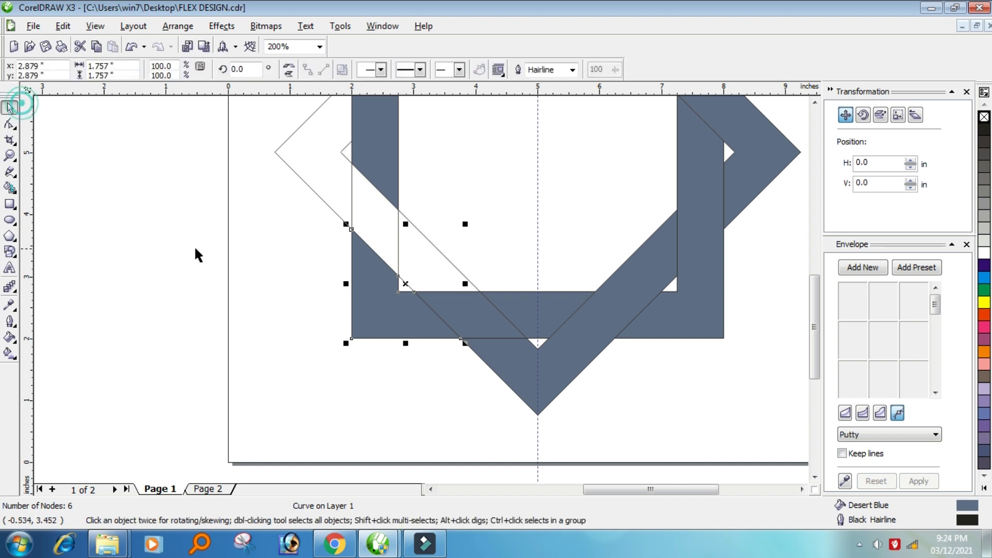
{"action": "left_click_drag", "start_coordinate": [177, 217], "coordinate": [730, 367]}
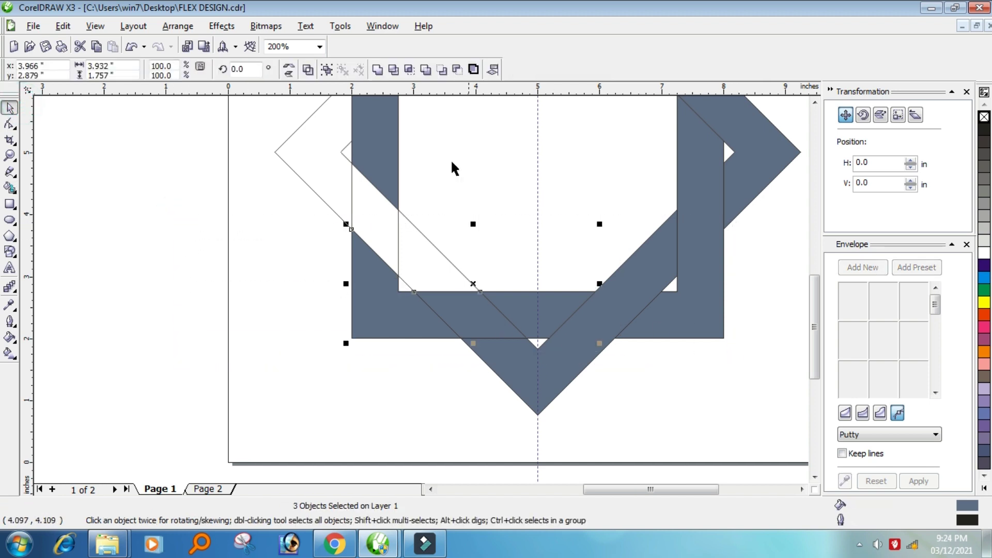
{"action": "left_click", "coordinate": [378, 70]}
{"action": "left_click", "coordinate": [246, 192]}
Smart-fill the three remaining regions of the rotated frame's lower-left band, including its left corner, with Desert Blue.
{"action": "scroll", "coordinate": [404, 245], "scroll_direction": "down", "scroll_amount": 2}
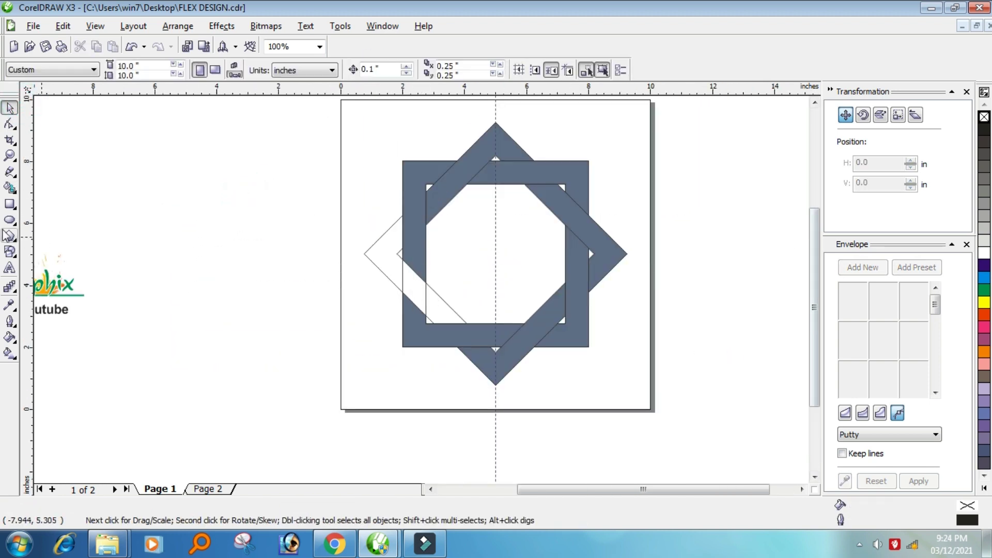
{"action": "left_click", "coordinate": [10, 188]}
{"action": "left_click", "coordinate": [394, 230]}
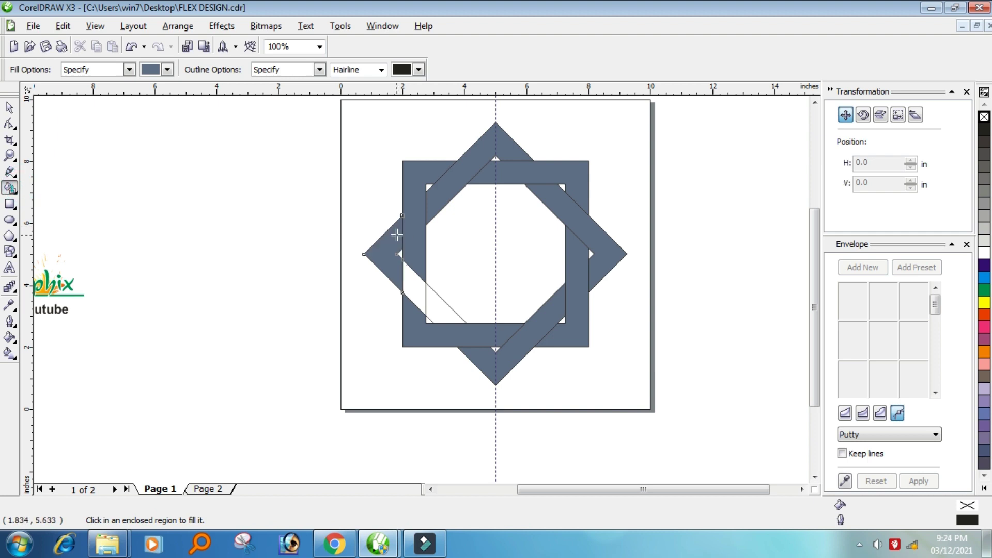
{"action": "left_click", "coordinate": [409, 265]}
{"action": "left_click", "coordinate": [442, 307]}
Select the three filled pieces of the rotated frame's lower-left band and weld them into one shape.
{"action": "left_click", "coordinate": [10, 107]}
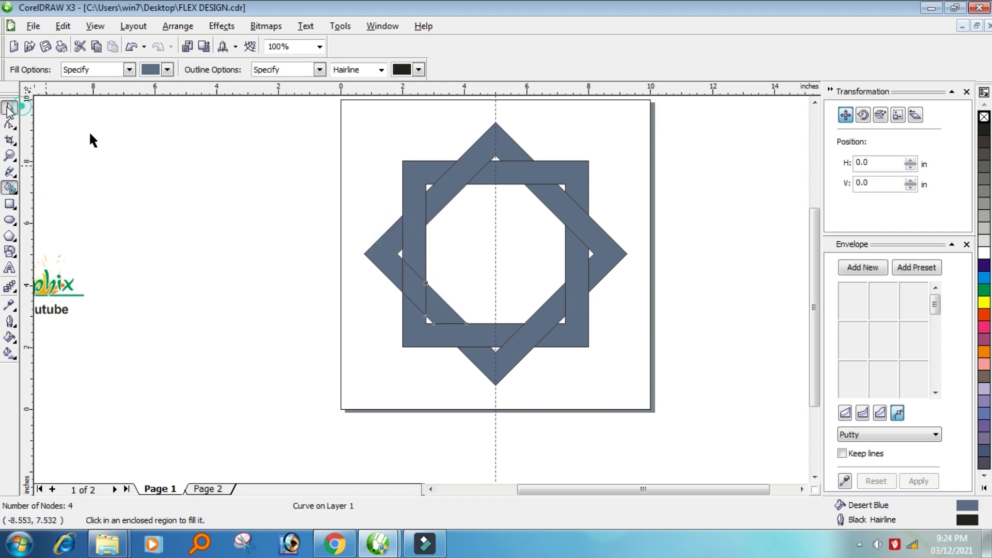
{"action": "left_click_drag", "start_coordinate": [284, 186], "coordinate": [493, 333]}
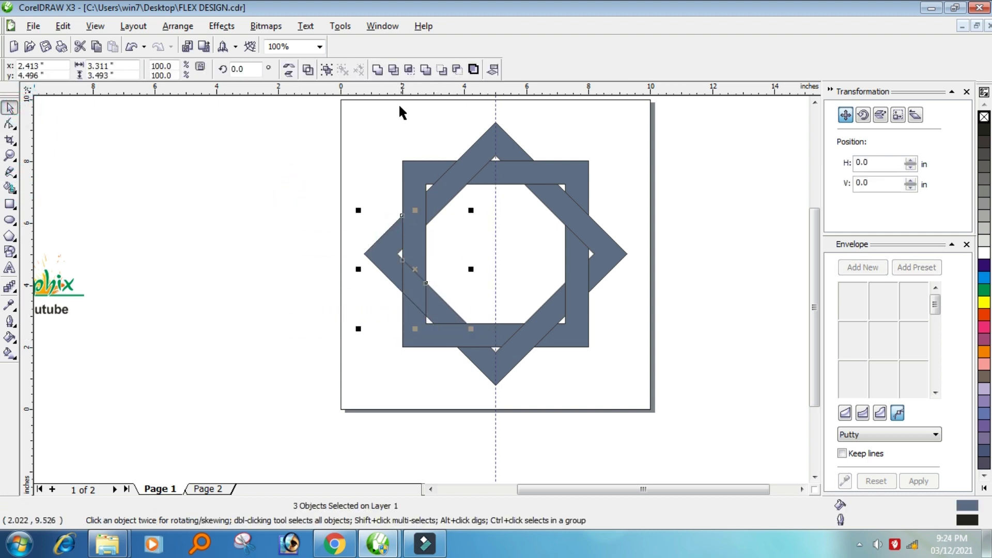
{"action": "left_click", "coordinate": [379, 72]}
{"action": "left_click", "coordinate": [723, 256]}
Select all objects of the star design and remove their outlines.
{"action": "scroll", "coordinate": [406, 283], "scroll_direction": "down", "scroll_amount": 2}
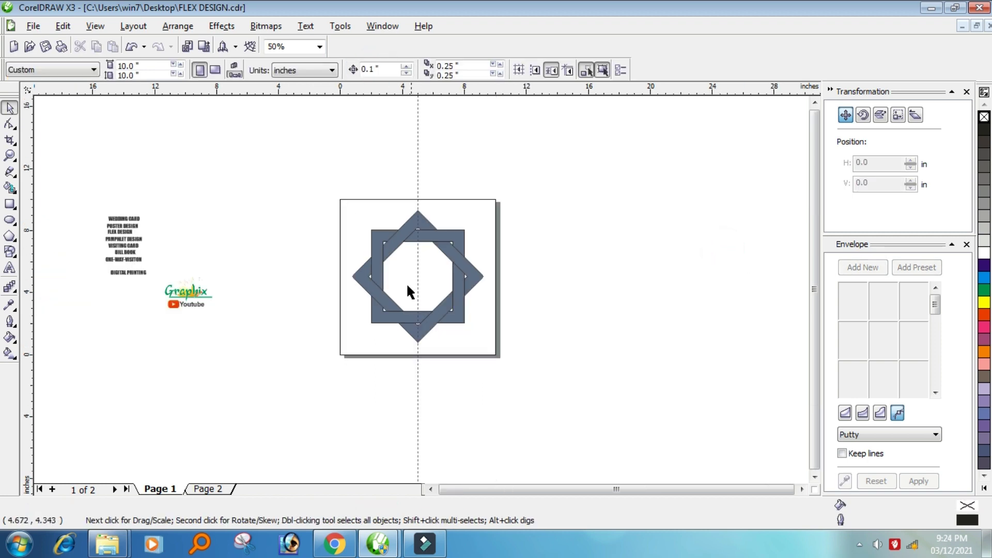
{"action": "scroll", "coordinate": [438, 291], "scroll_direction": "up", "scroll_amount": 2}
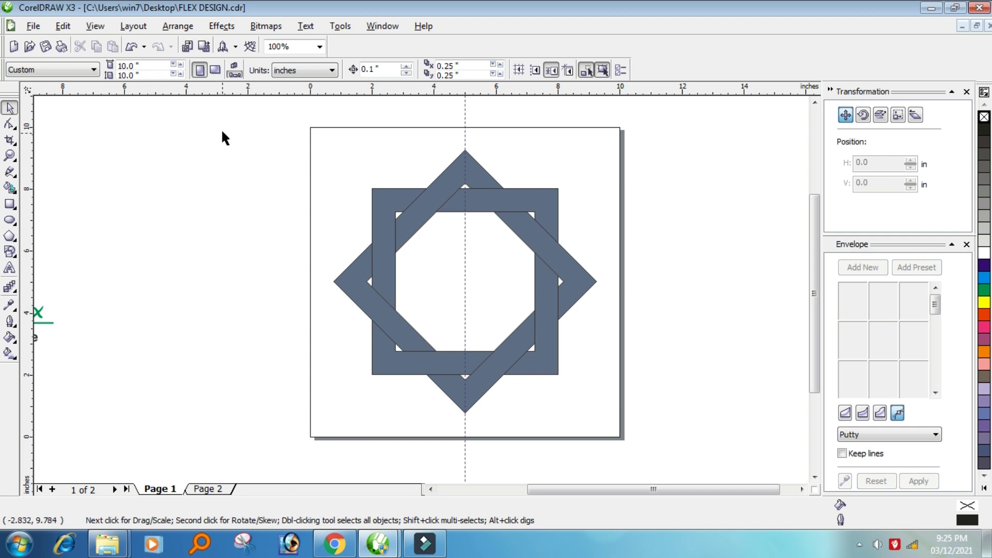
{"action": "left_click_drag", "start_coordinate": [223, 132], "coordinate": [705, 435]}
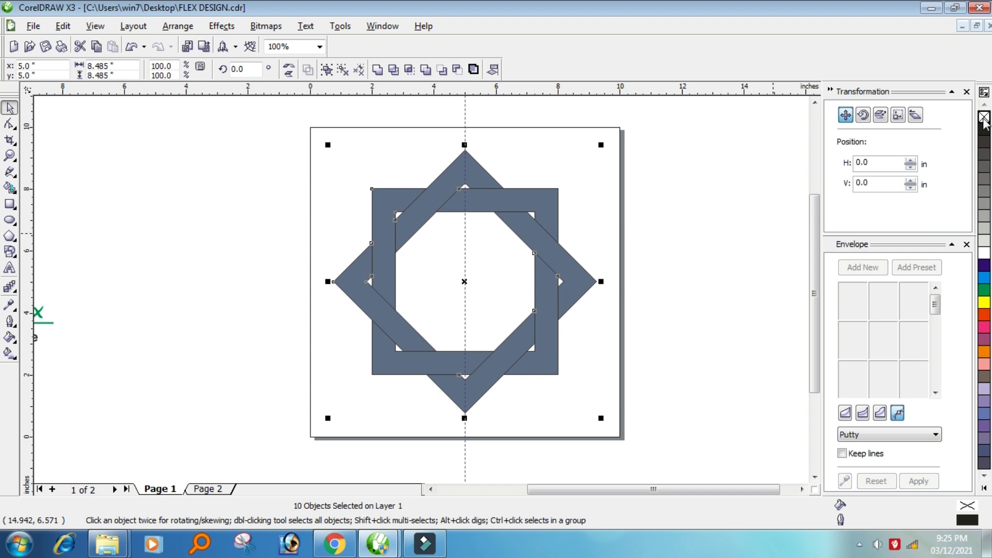
{"action": "left_click", "coordinate": [984, 117]}
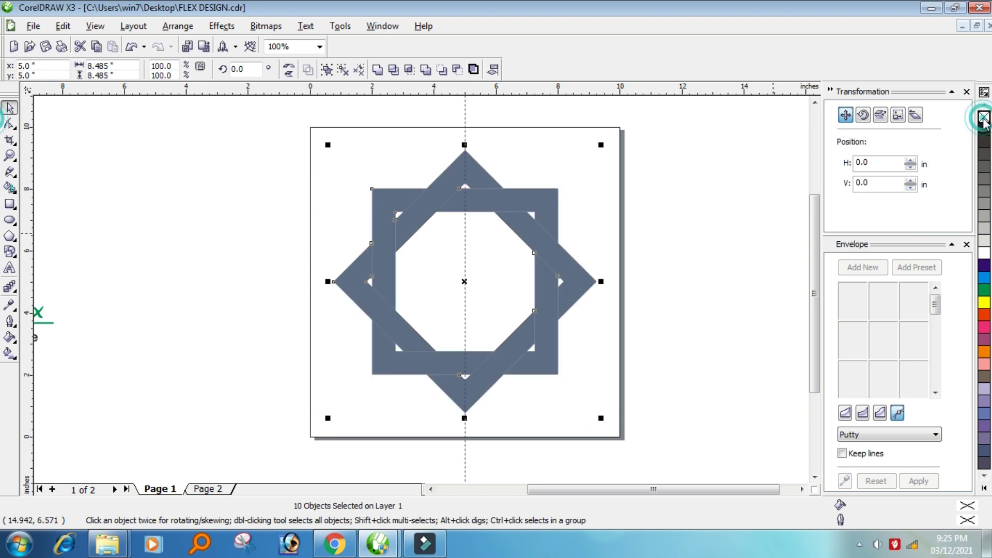
{"action": "left_click", "coordinate": [664, 208]}
{"action": "left_click_drag", "start_coordinate": [188, 129], "coordinate": [691, 460]}
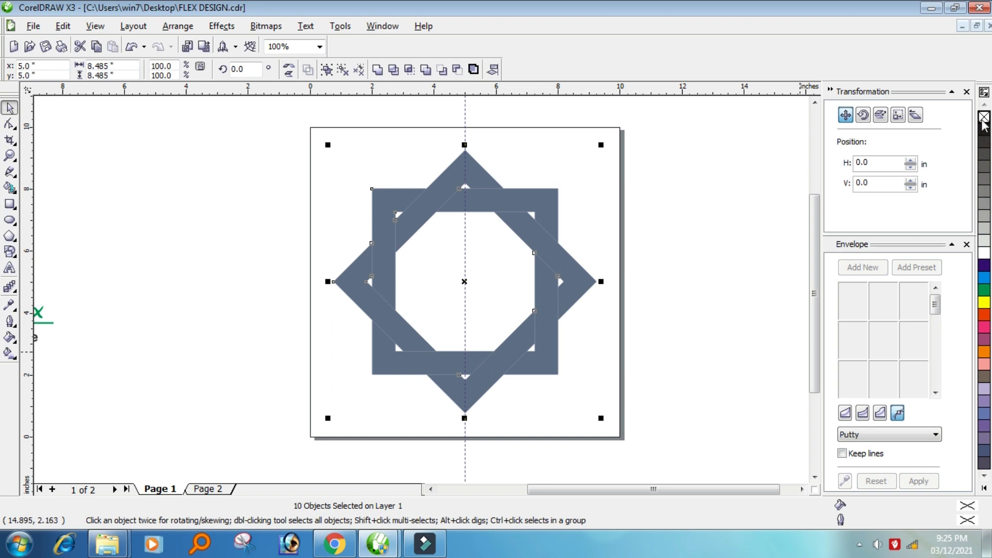
{"action": "left_click", "coordinate": [696, 238]}
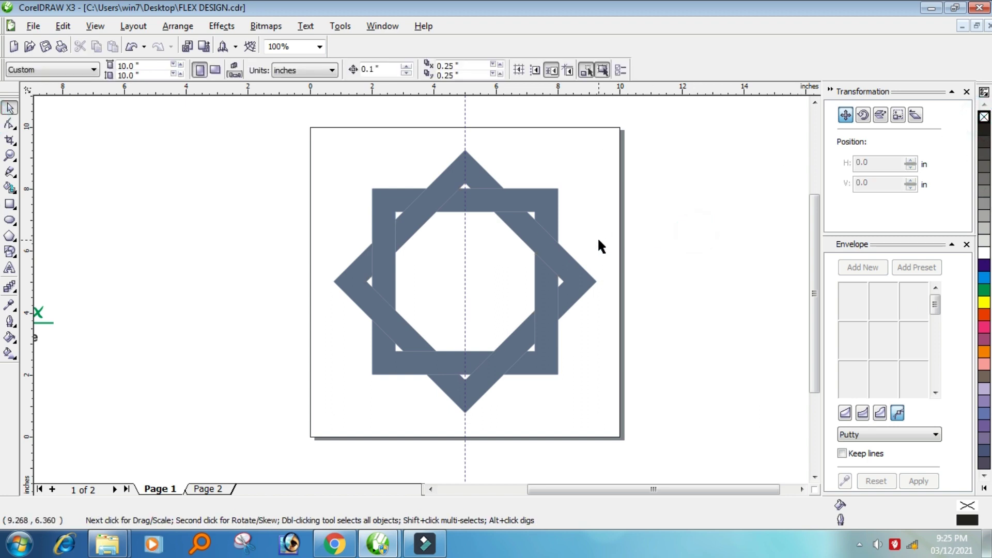
Recolour the upright frame's left band orange-red and the rotated frame's upper-left band dark purple.
{"action": "left_click", "coordinate": [391, 280]}
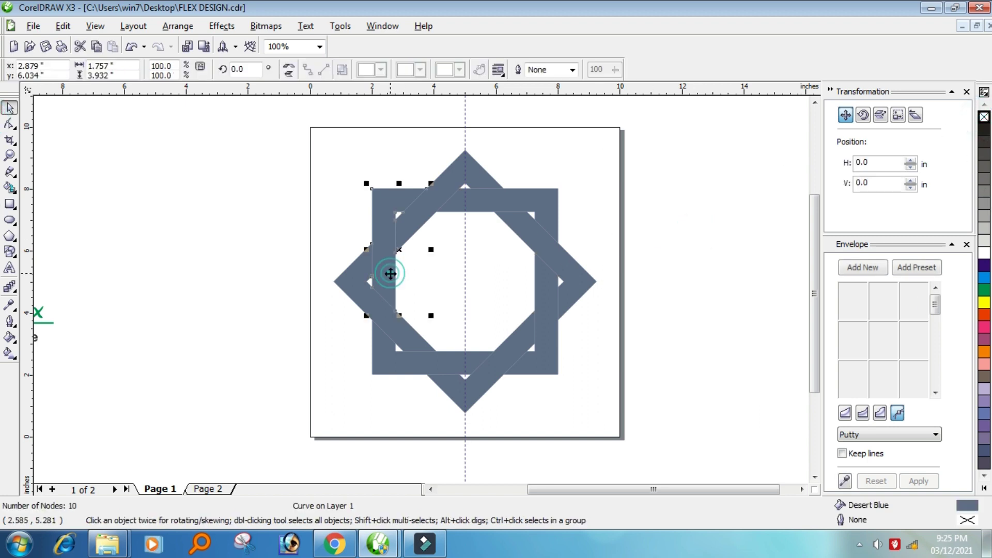
{"action": "left_click", "coordinate": [984, 314]}
{"action": "left_click", "coordinate": [448, 196]}
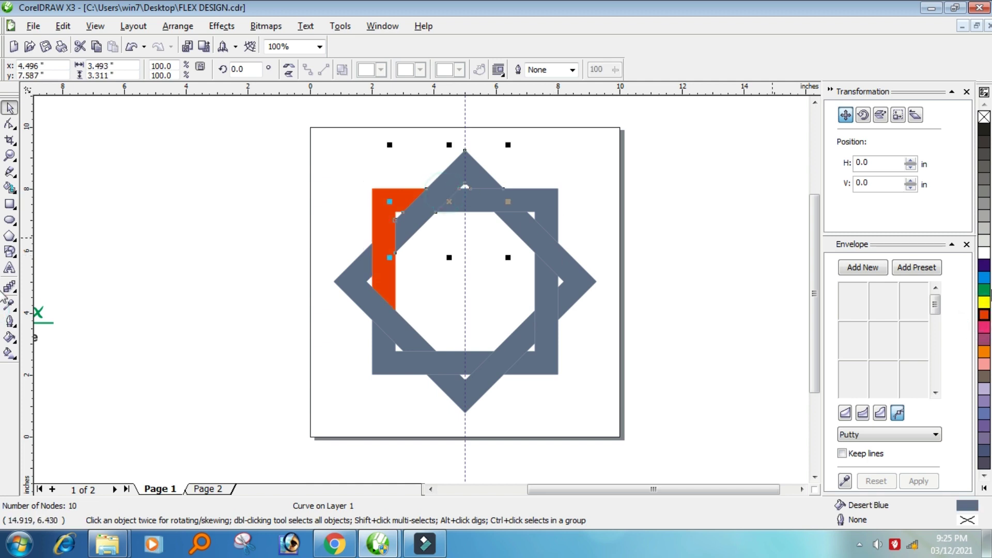
{"action": "left_click", "coordinate": [984, 266]}
Recolour the upright frame's top band yellow, the rotated frame's upper-right band magenta, and the upright frame's right band plum.
{"action": "left_click", "coordinate": [536, 197]}
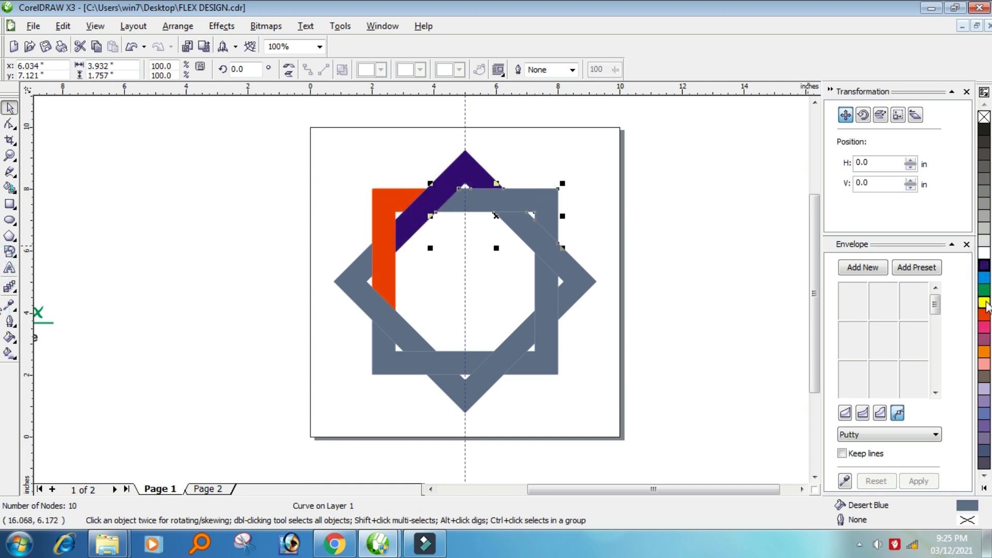
{"action": "left_click", "coordinate": [984, 302]}
{"action": "left_click", "coordinate": [534, 248]}
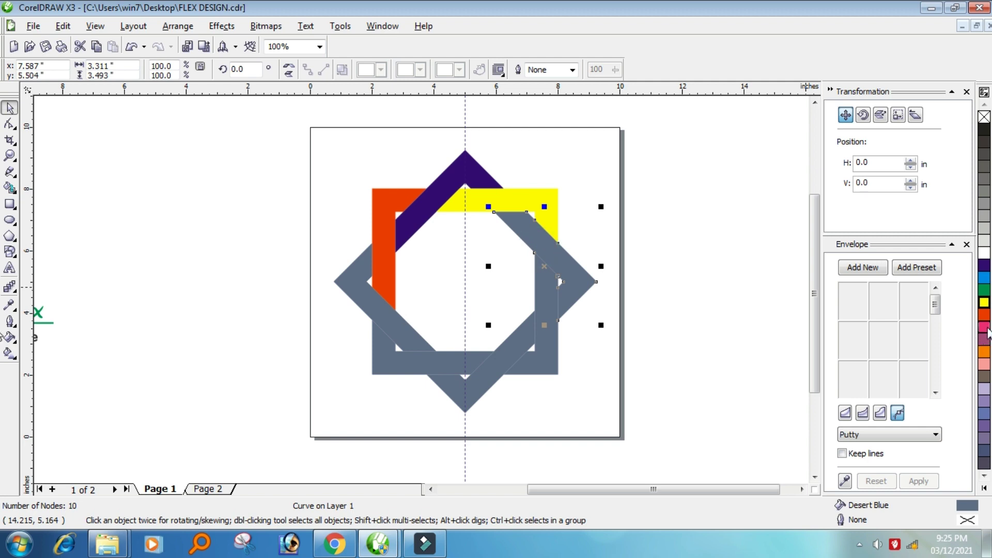
{"action": "left_click", "coordinate": [984, 327]}
{"action": "left_click", "coordinate": [535, 324]}
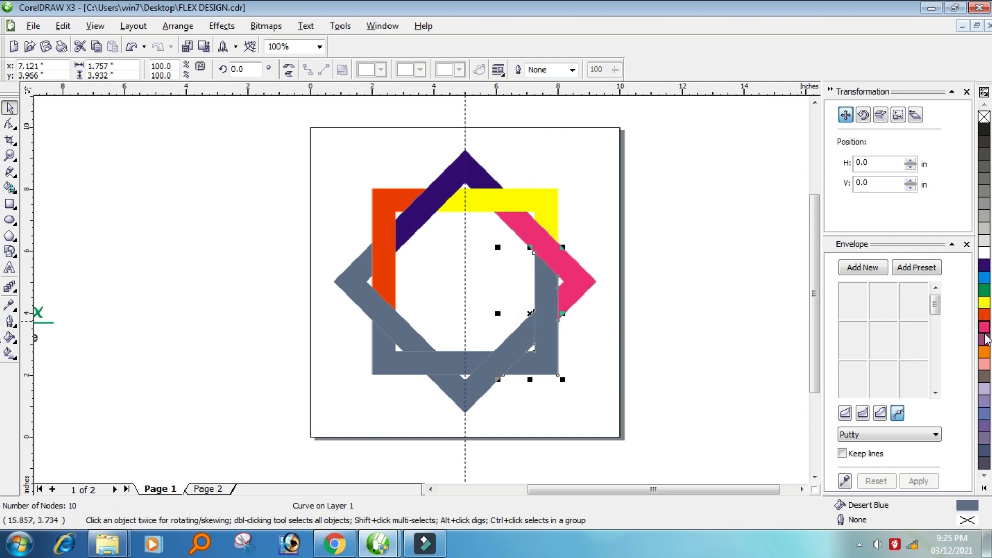
{"action": "left_click", "coordinate": [985, 338]}
Recolour the rotated frame's lower-right band green and the upright frame's bottom band Dark Brown.
{"action": "left_click", "coordinate": [491, 362]}
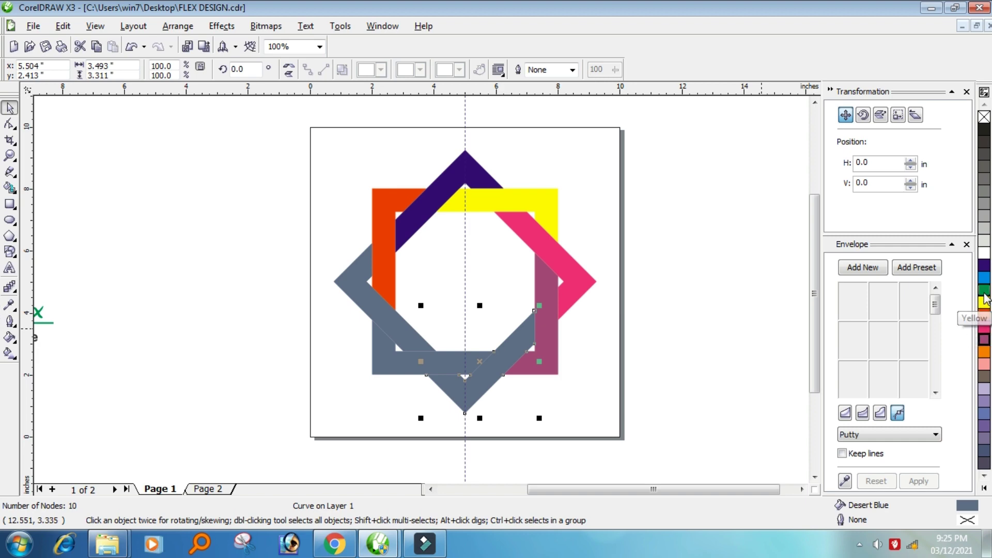
{"action": "left_click", "coordinate": [984, 290]}
{"action": "left_click", "coordinate": [377, 364]}
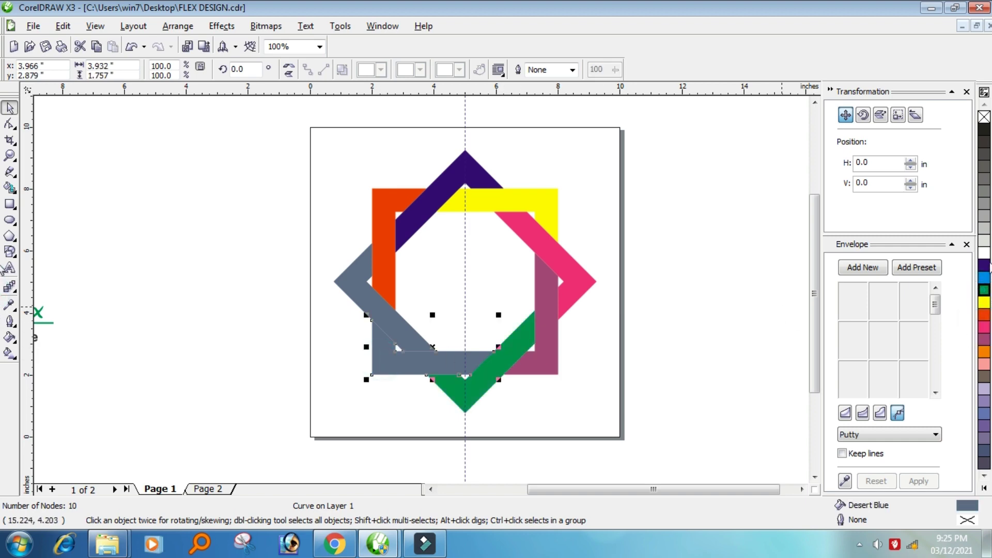
{"action": "left_click", "coordinate": [984, 265]}
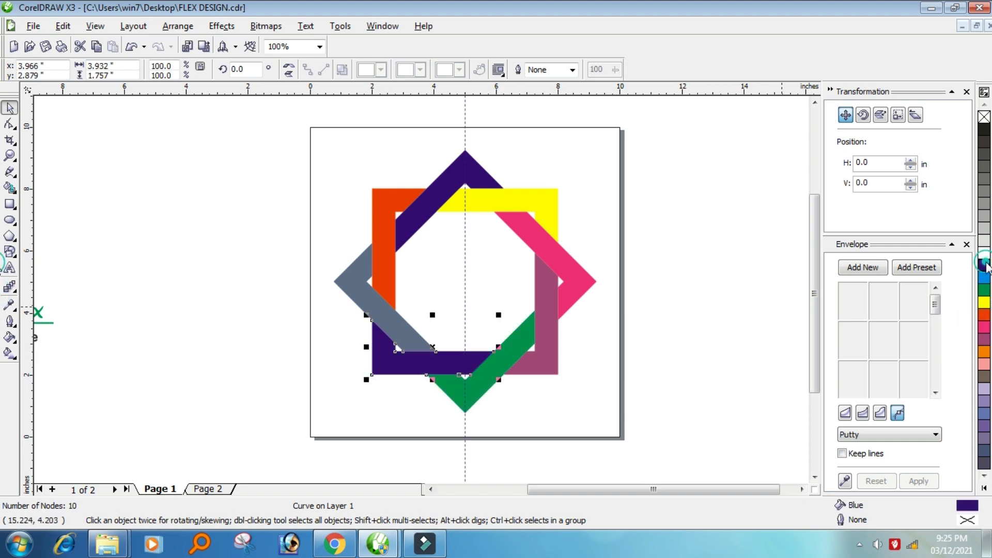
{"action": "left_click", "coordinate": [984, 376]}
{"action": "left_click", "coordinate": [665, 366]}
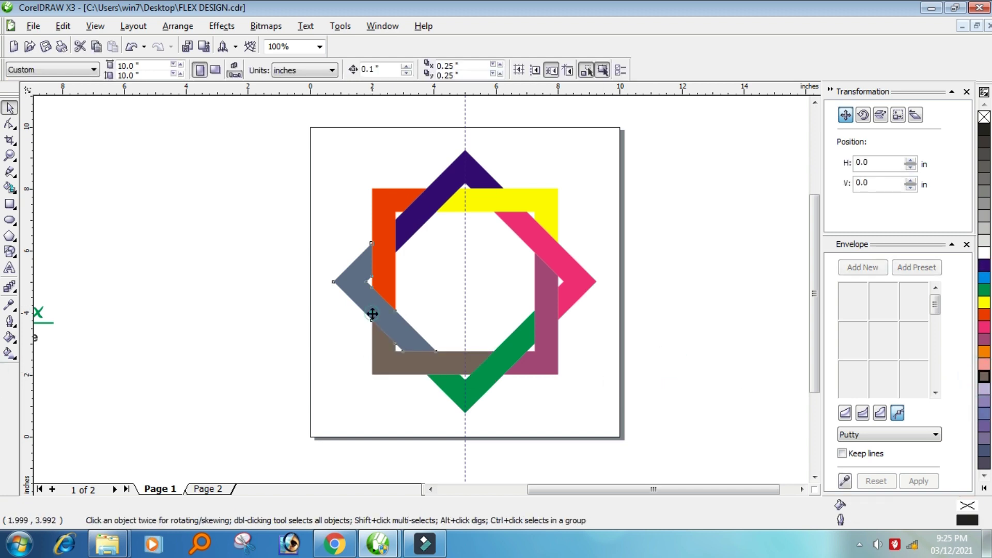
Try Magenta and Dark Brown on the rotated frame's lower-left band, and settle on orange.
{"action": "left_click", "coordinate": [372, 313]}
{"action": "left_click", "coordinate": [984, 327]}
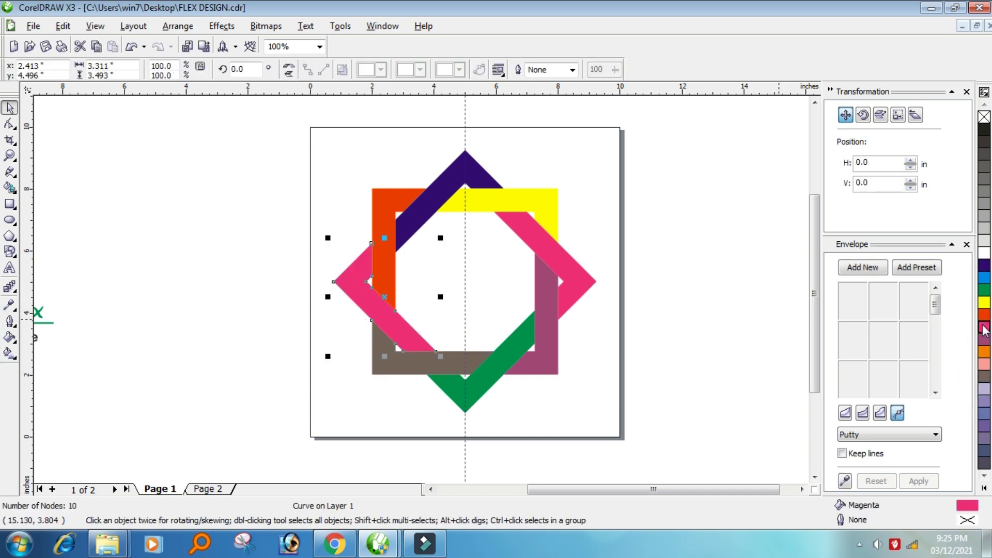
{"action": "left_click", "coordinate": [984, 376]}
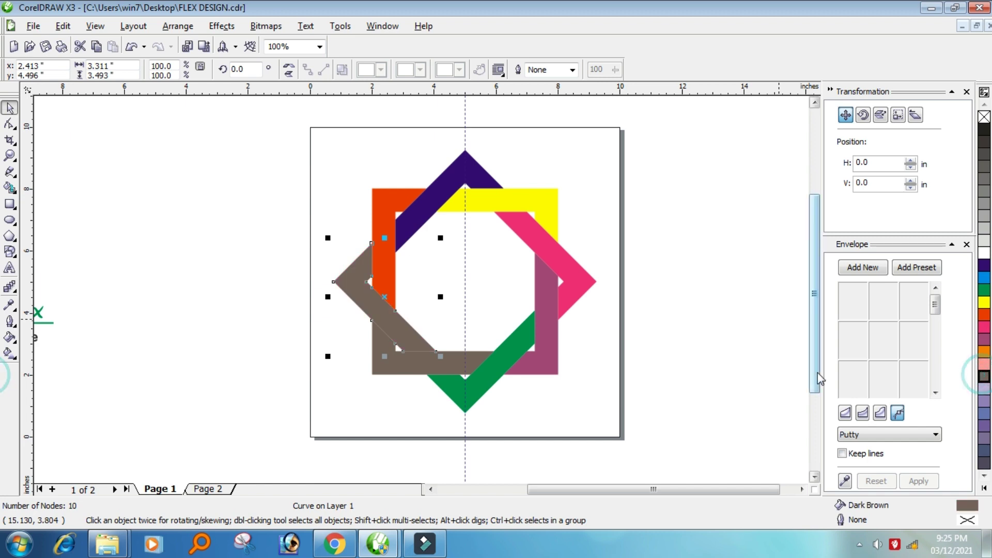
{"action": "left_click", "coordinate": [983, 488]}
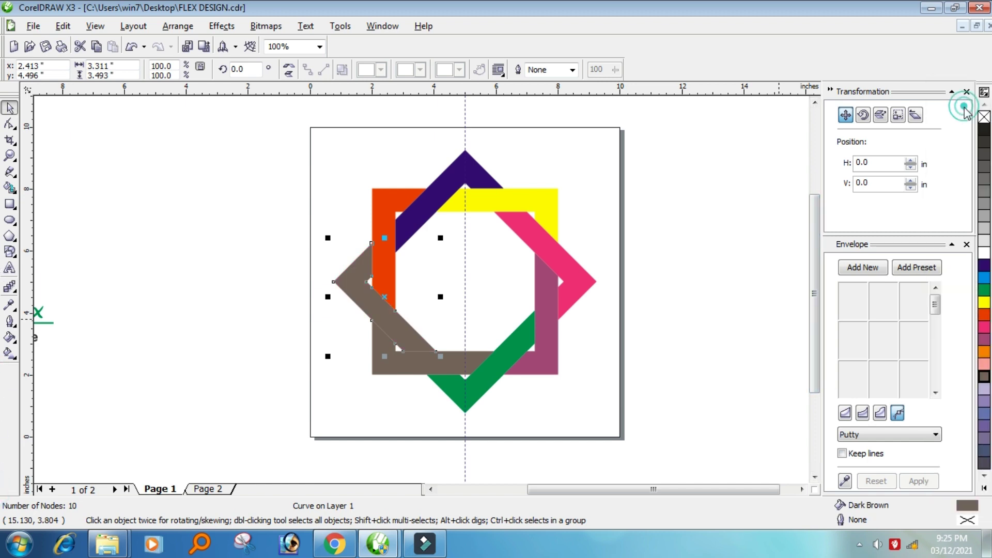
{"action": "left_click", "coordinate": [373, 316]}
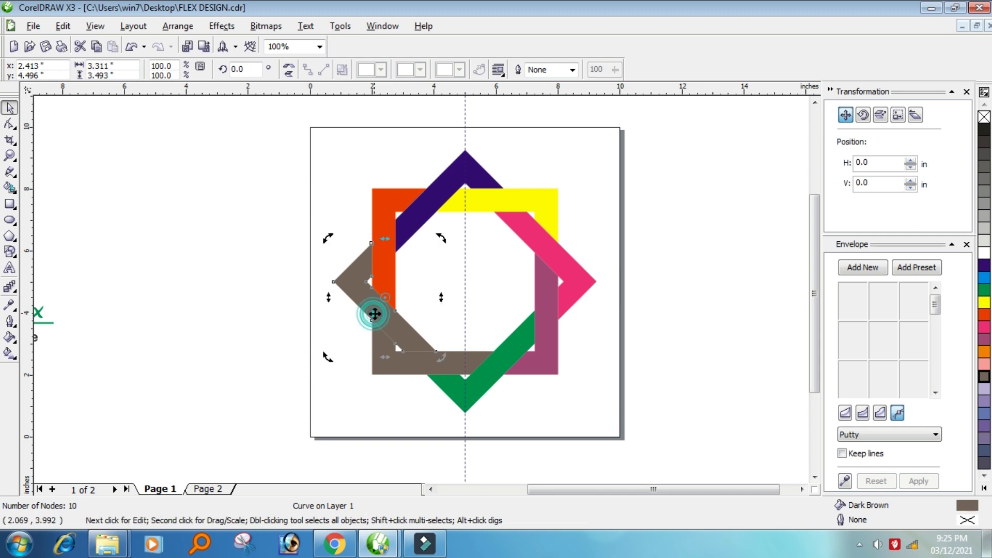
{"action": "left_click", "coordinate": [983, 354]}
{"action": "left_click", "coordinate": [761, 361]}
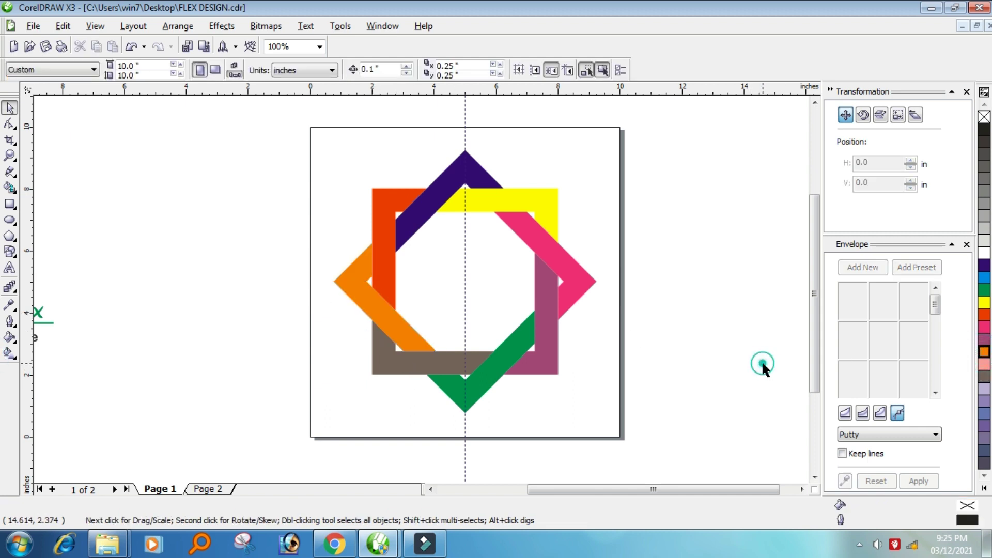
{"action": "left_click_drag", "start_coordinate": [192, 133], "coordinate": [686, 442]}
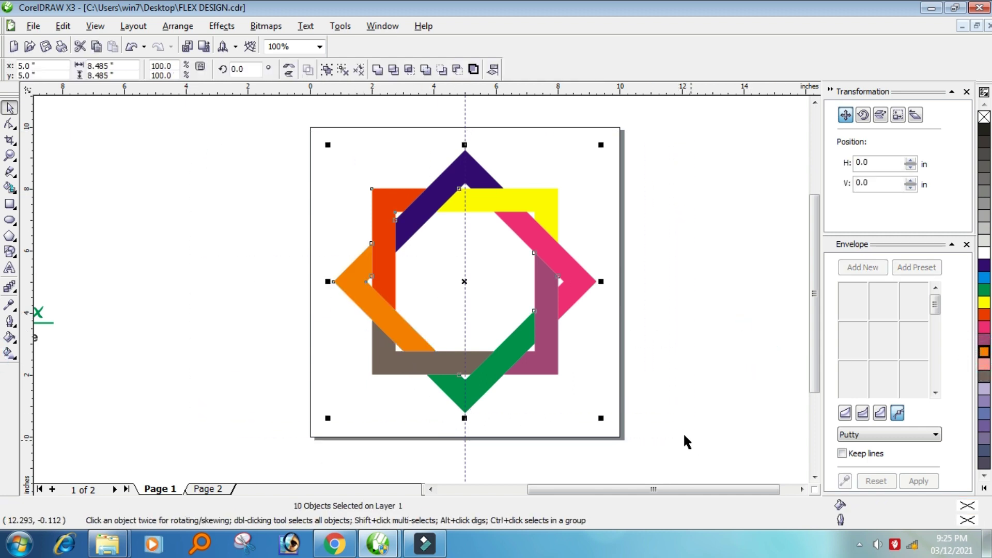
{"action": "left_click", "coordinate": [694, 235]}
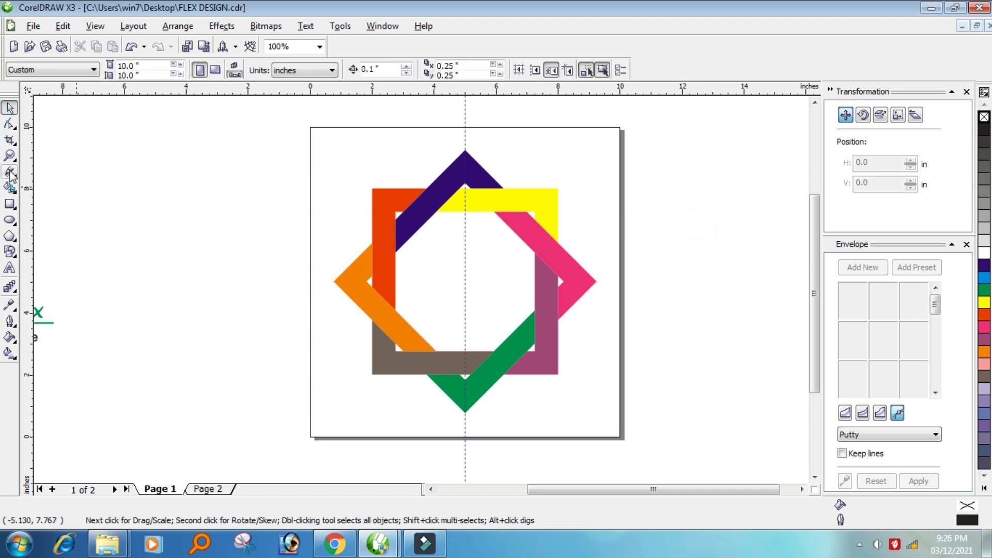
Add a page-sized 10 × 10 inch rectangle behind the star and fill it with 10% Black after trying darker shades.
{"action": "double_click", "coordinate": [10, 204]}
{"action": "left_click", "coordinate": [10, 108]}
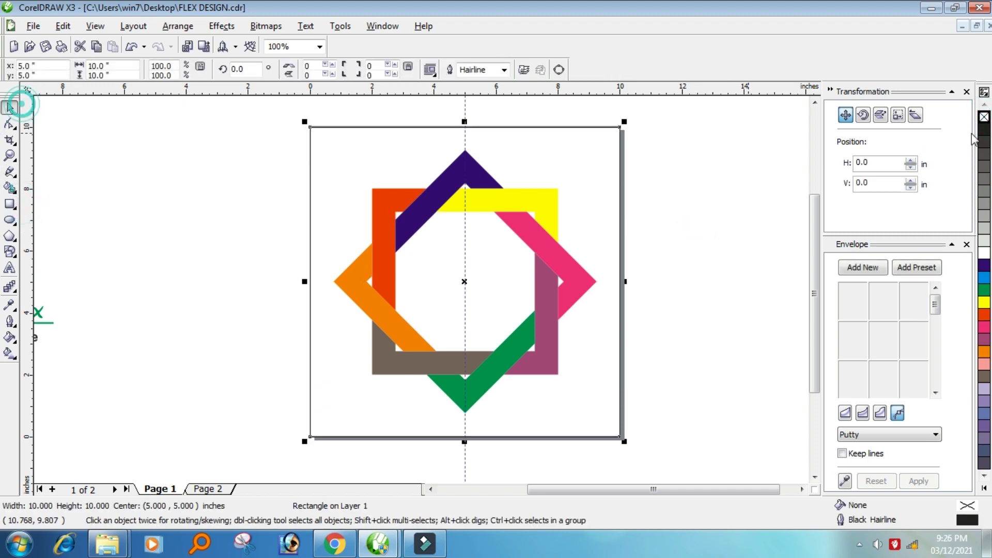
{"action": "left_click", "coordinate": [984, 129]}
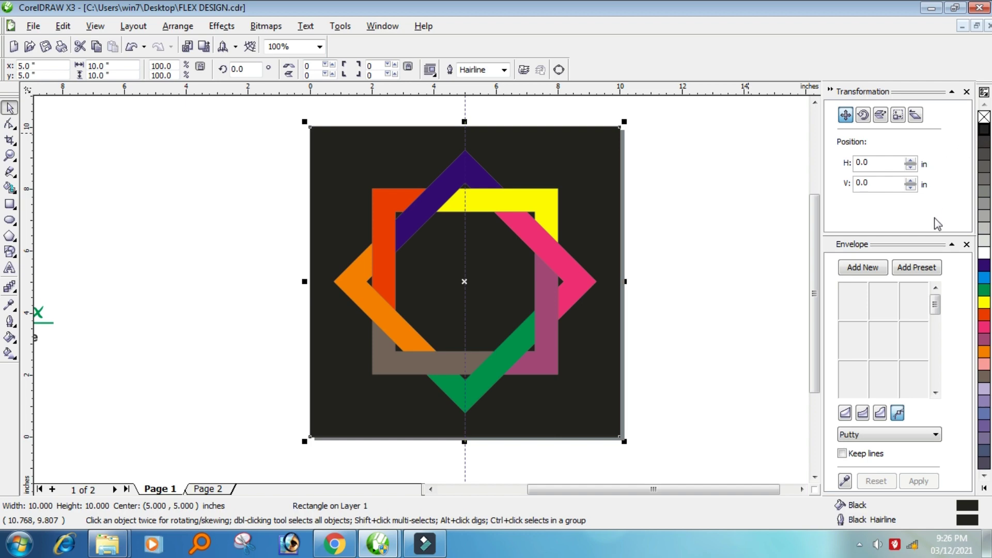
{"action": "left_click", "coordinate": [984, 240]}
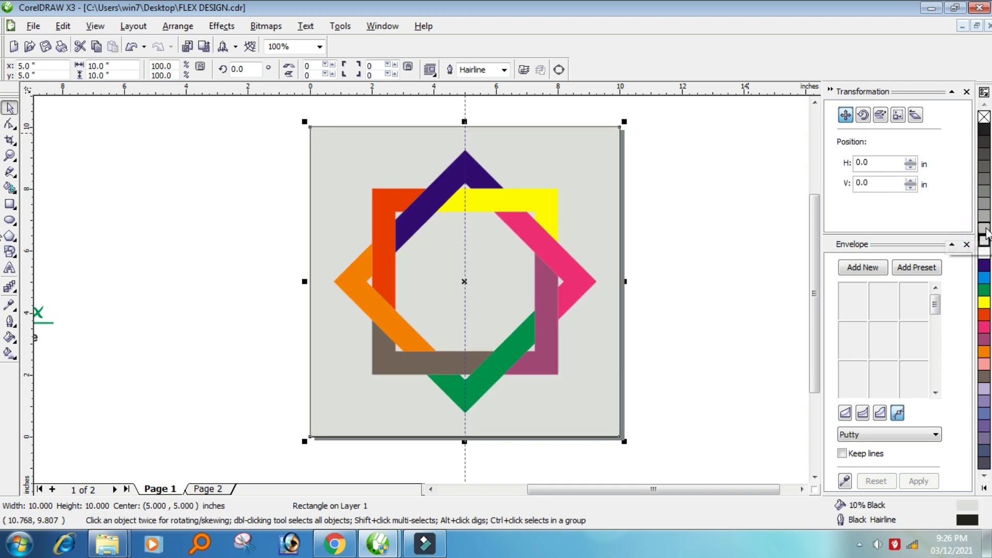
{"action": "left_click", "coordinate": [984, 228]}
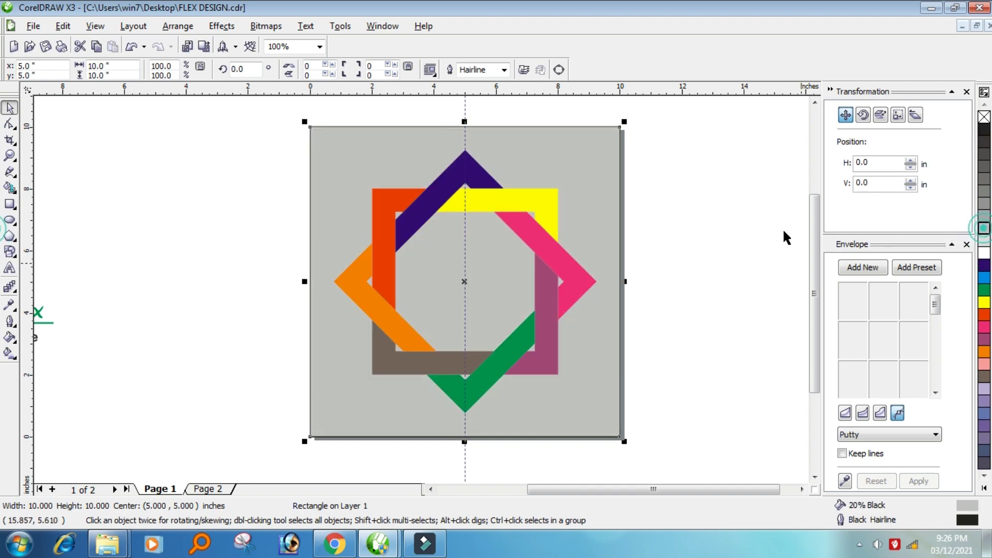
{"action": "left_click", "coordinate": [984, 242]}
{"action": "left_click", "coordinate": [698, 242]}
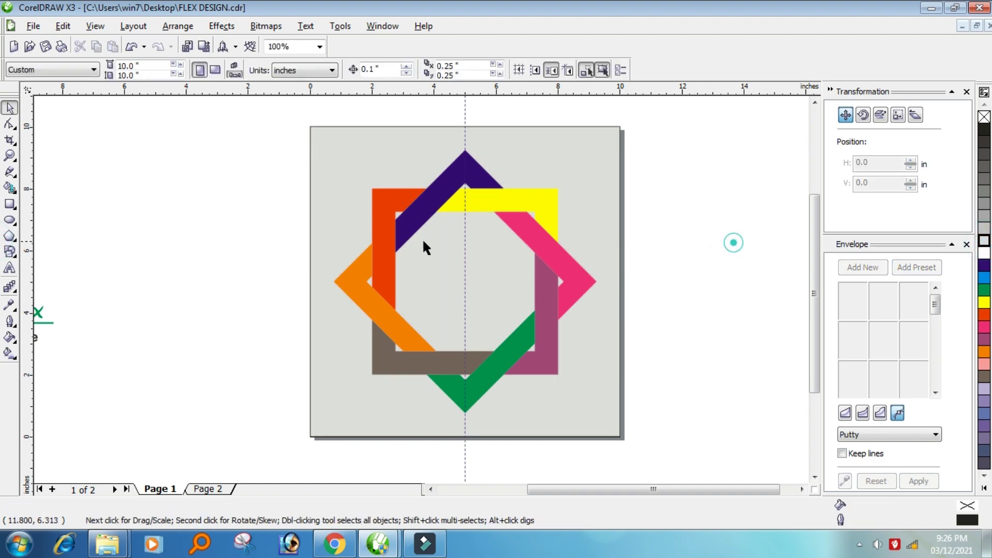
Save the drawing and group the pieces of the Graphix Youtube logo beside the page.
{"action": "scroll", "coordinate": [423, 238], "scroll_direction": "down", "scroll_amount": 1}
{"action": "scroll", "coordinate": [372, 284], "scroll_direction": "up", "scroll_amount": 1}
{"action": "key", "text": "ctrl+s"}
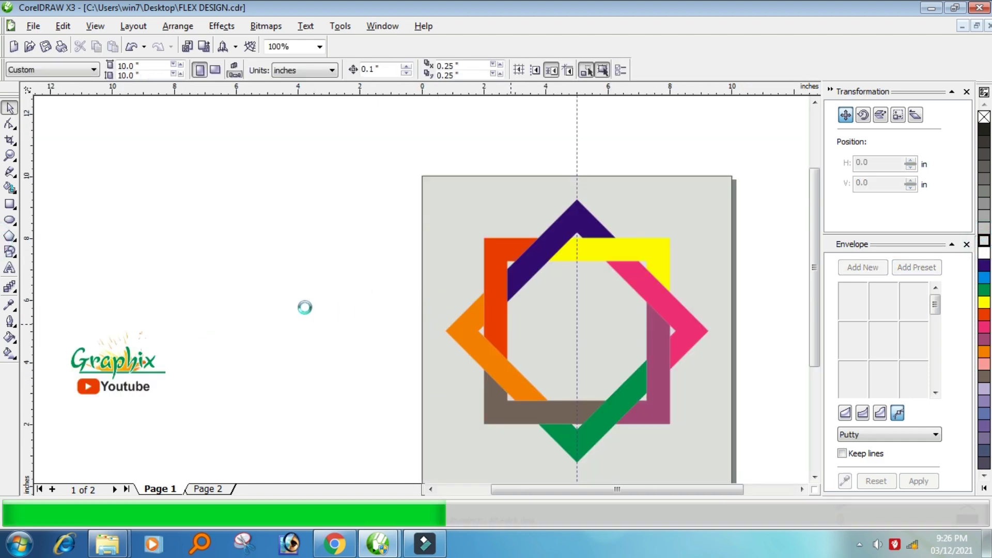
{"action": "left_click_drag", "start_coordinate": [328, 282], "coordinate": [102, 443]}
{"action": "key", "text": "ctrl+g"}
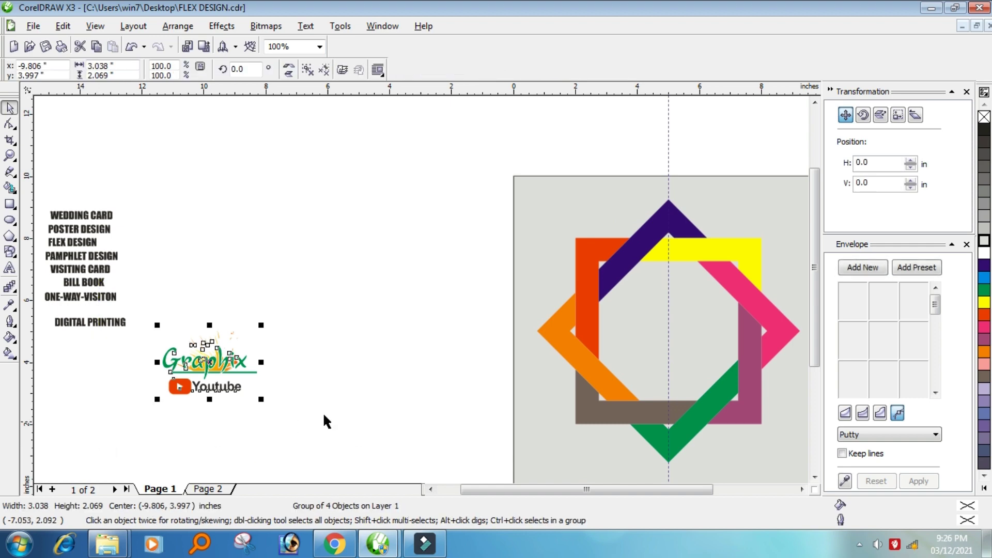
Move the logo group into the star's centre and scale it to about 3.54 × 2.41 inches.
{"action": "left_click_drag", "start_coordinate": [231, 365], "coordinate": [676, 321]}
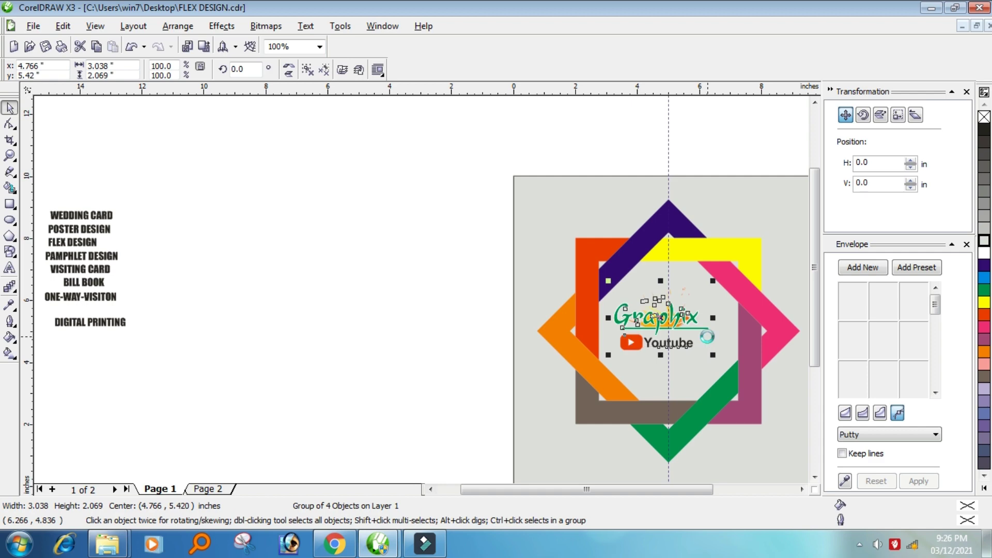
{"action": "left_click_drag", "start_coordinate": [713, 355], "coordinate": [739, 372]}
{"action": "scroll", "coordinate": [382, 237], "scroll_direction": "down", "scroll_amount": 3}
{"action": "scroll", "coordinate": [420, 286], "scroll_direction": "up", "scroll_amount": 3}
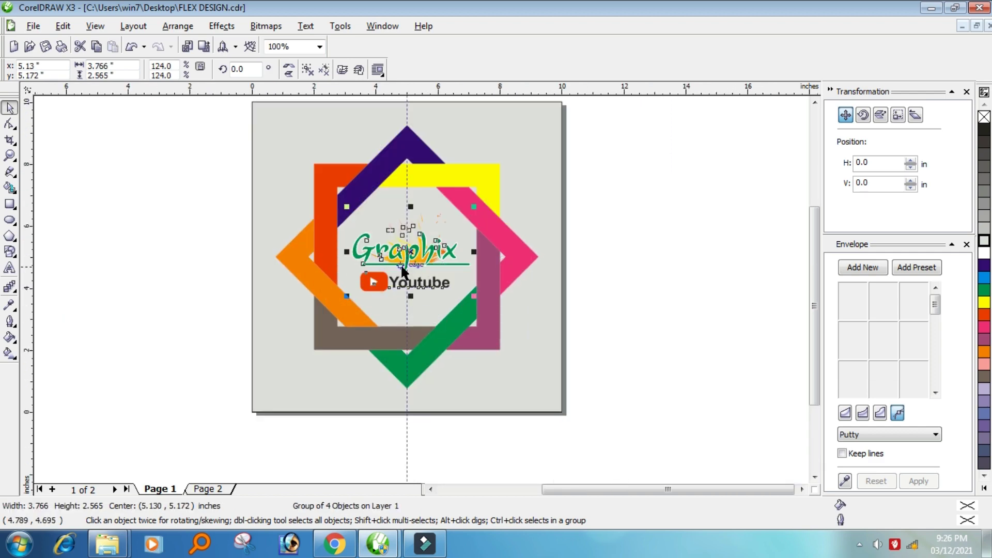
{"action": "left_click_drag", "start_coordinate": [480, 295], "coordinate": [475, 288]}
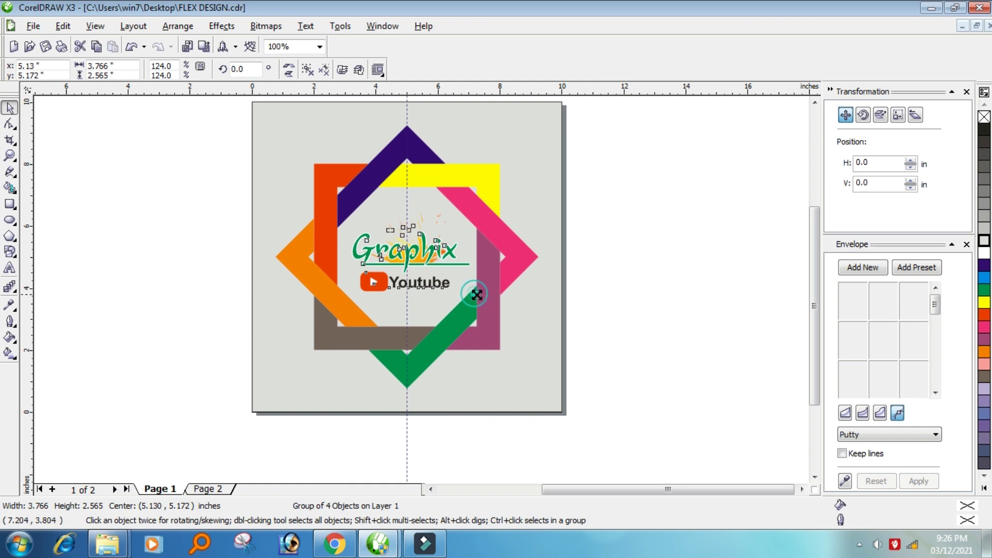
Remove the fill from the page-sized background rectangle.
{"action": "left_click", "coordinate": [553, 327]}
{"action": "left_click", "coordinate": [983, 116]}
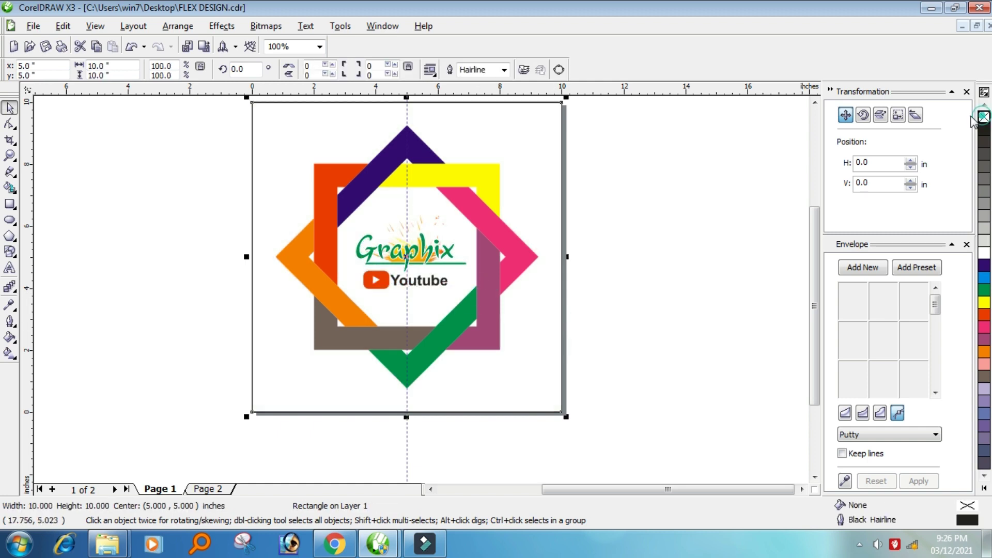
{"action": "left_click", "coordinate": [758, 228]}
Select the logo group and nudge it up about 0.7 inch inside the star.
{"action": "scroll", "coordinate": [421, 294], "scroll_direction": "up", "scroll_amount": 1}
{"action": "left_click_drag", "start_coordinate": [826, 190], "coordinate": [438, 305]}
{"action": "double_click", "coordinate": [519, 290]}
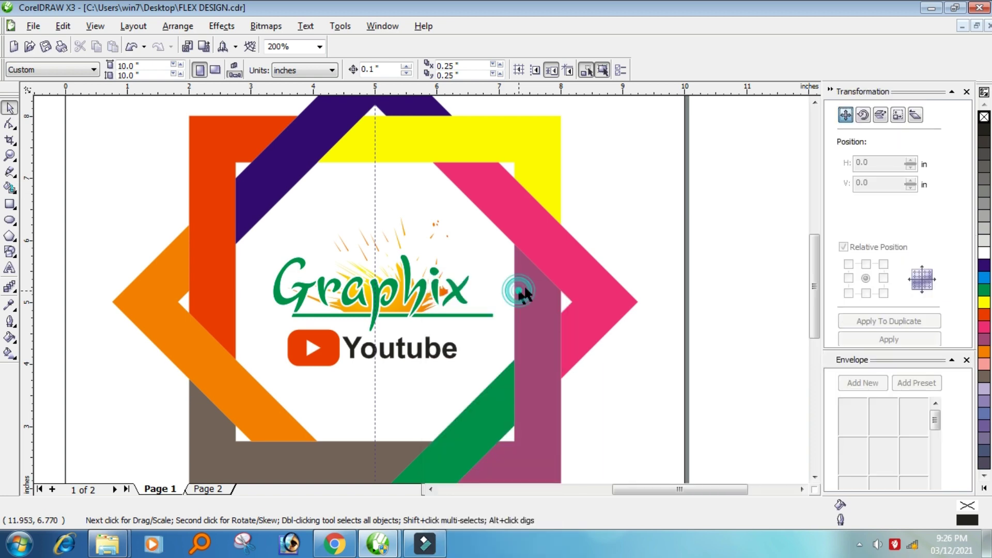
{"action": "left_click", "coordinate": [454, 364]}
{"action": "left_click_drag", "start_coordinate": [736, 176], "coordinate": [169, 416]}
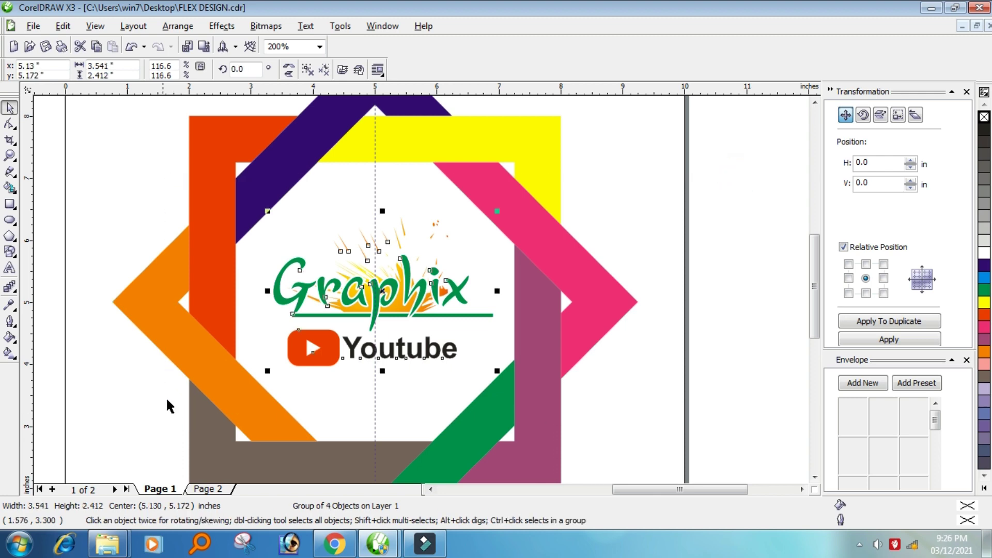
{"action": "key", "text": "Up"}
{"action": "key", "text": "Up"}
{"action": "key", "text": "Up"}
{"action": "key", "text": "Up"}
{"action": "key", "text": "Up"}
{"action": "key", "text": "Up"}
{"action": "key", "text": "Up"}
{"action": "key", "text": "Up"}
{"action": "key", "text": "Up"}
{"action": "key", "text": "Up"}
{"action": "key", "text": "Up"}
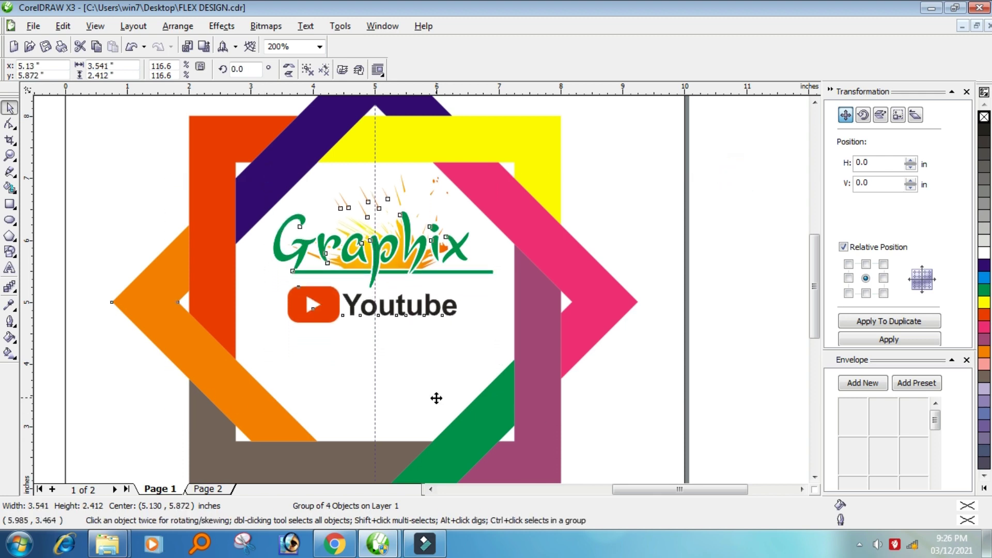
{"action": "left_click", "coordinate": [436, 399], "text": "shift"}
{"action": "left_click", "coordinate": [713, 355]}
Add artistic text in 24 pt Arial near the page's lower edge with the two lines "Mob.:" and "Email:".
{"action": "key", "text": "F3"}
{"action": "key", "text": "F3"}
{"action": "scroll", "coordinate": [402, 293], "scroll_direction": "up", "scroll_amount": 1}
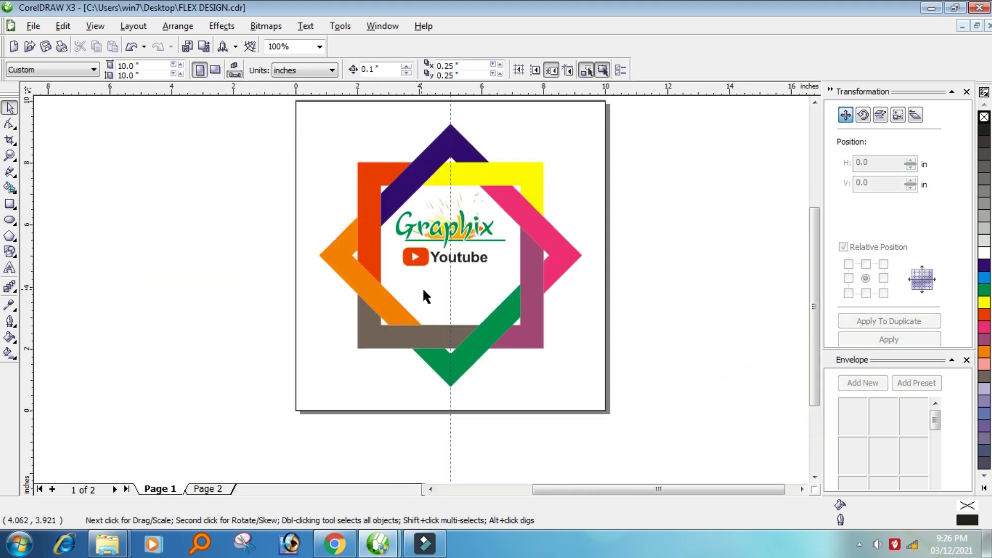
{"action": "left_click", "coordinate": [10, 268]}
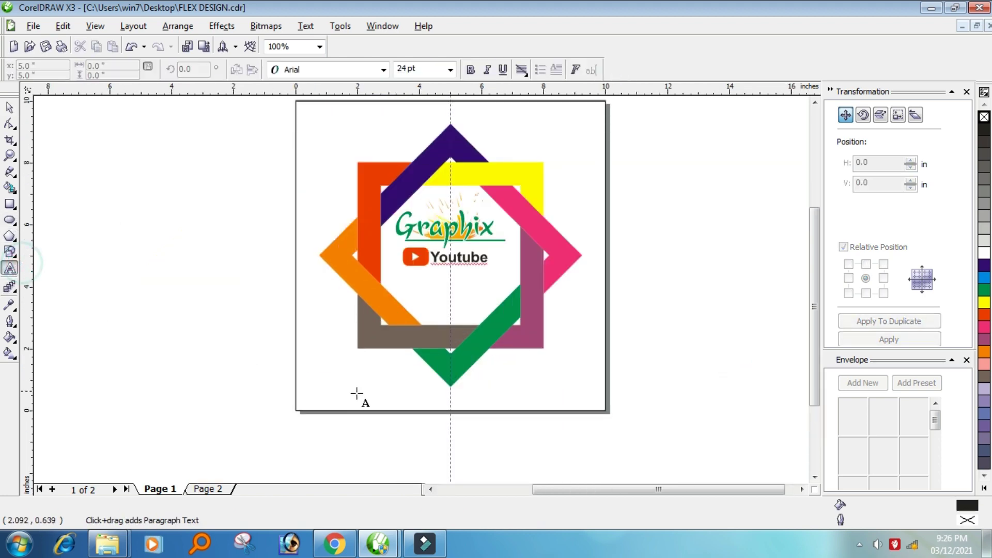
{"action": "left_click", "coordinate": [358, 401]}
{"action": "type", "text": "Mol"}
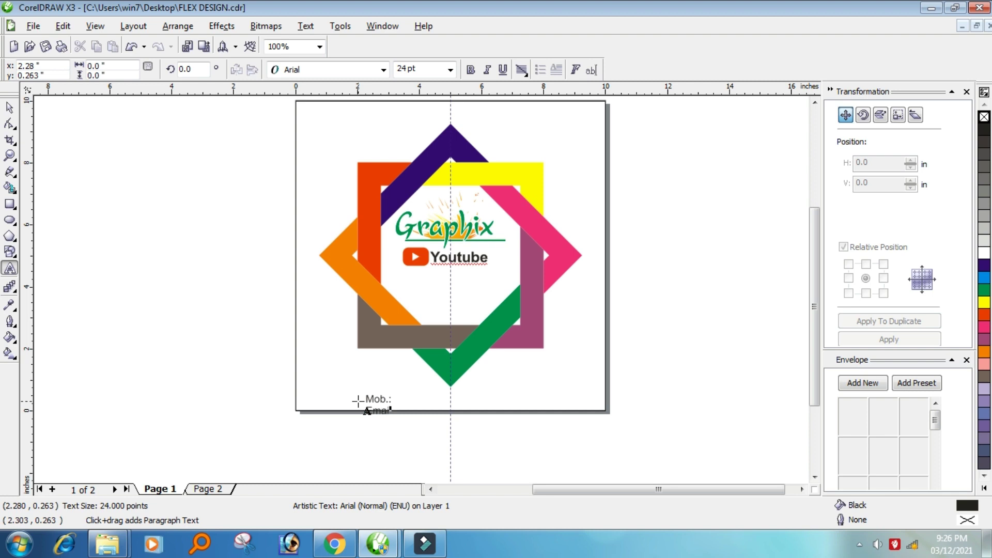
{"action": "scroll", "coordinate": [421, 405], "scroll_direction": "up", "scroll_amount": 2}
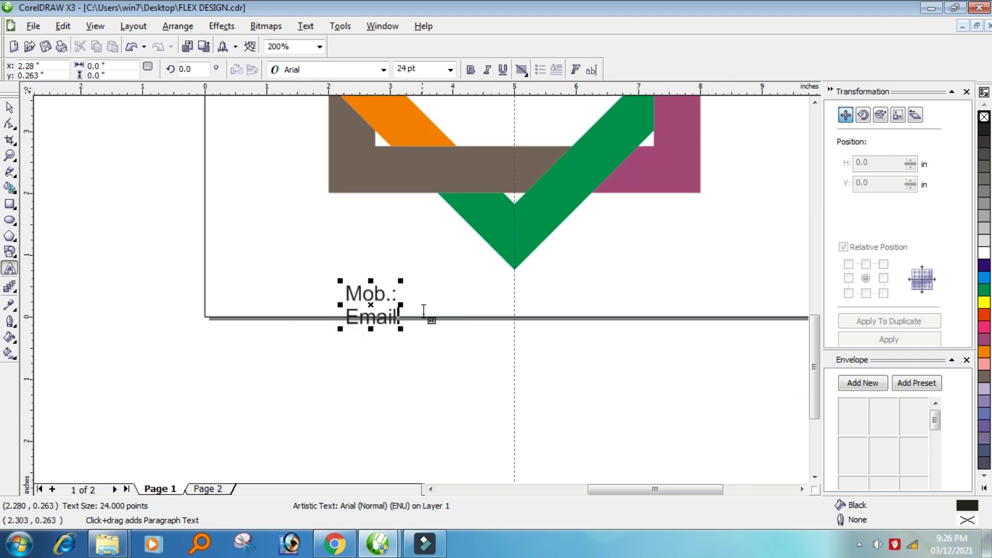
{"action": "type", "text": ":"}
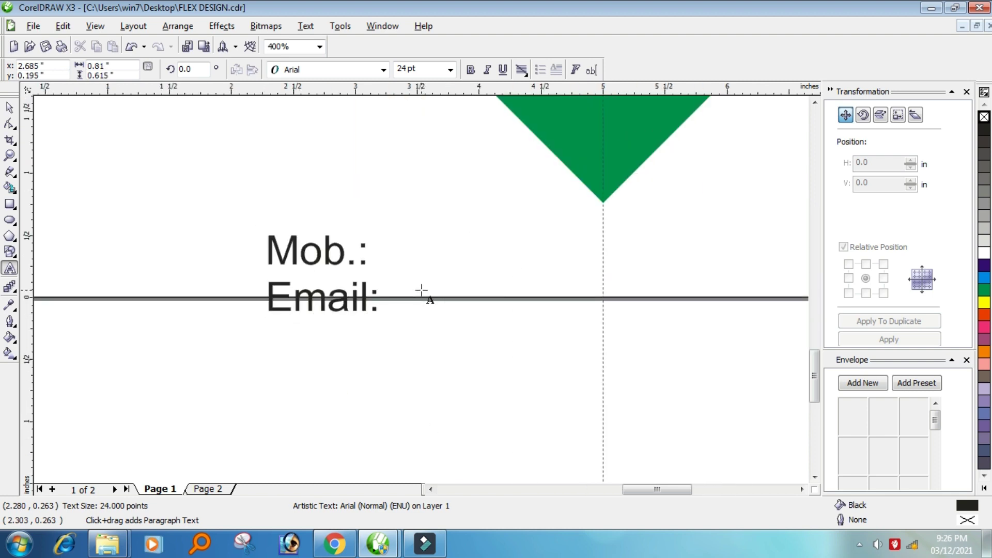
Fill in the contact's e-mail address after "Email:" and the mobile number after "Mob.:".
{"action": "type", "text": "email"}
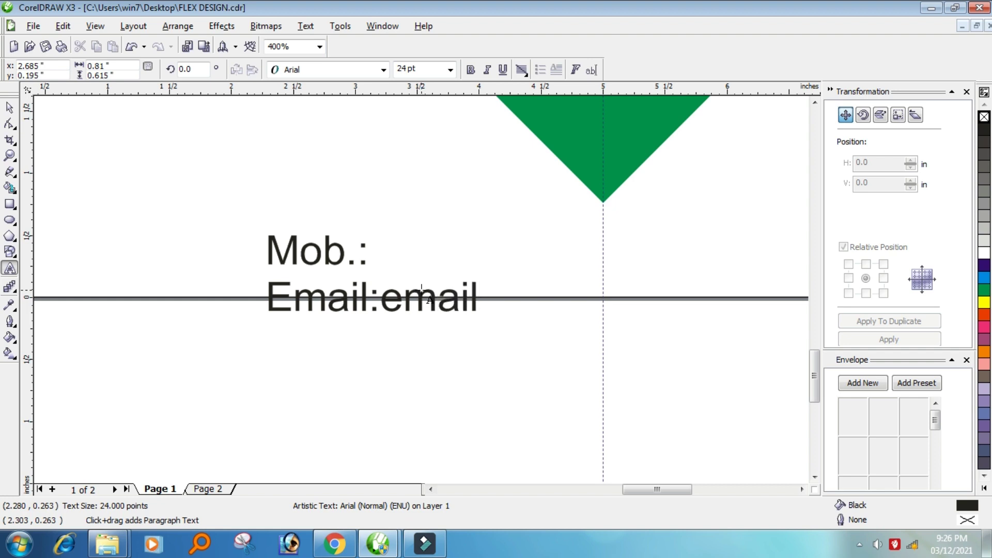
{"action": "type", "text": "@g"}
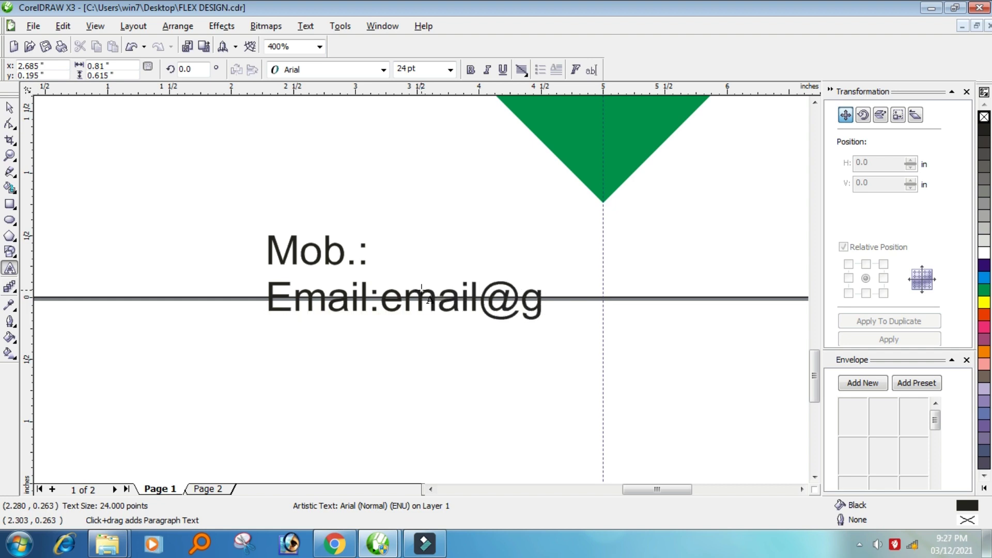
{"action": "type", "text": "mail.com"}
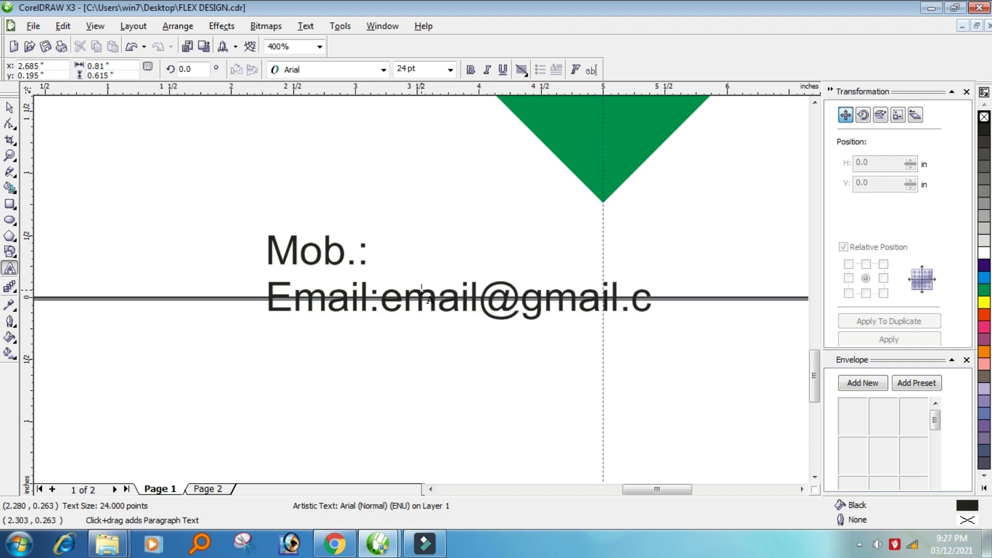
{"action": "left_click", "coordinate": [415, 247]}
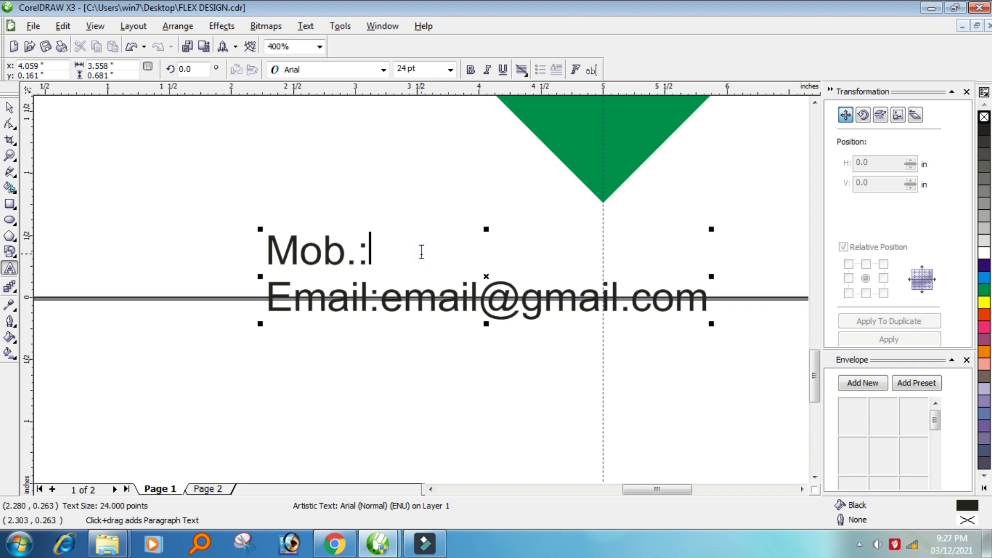
{"action": "type", "text": "+91"}
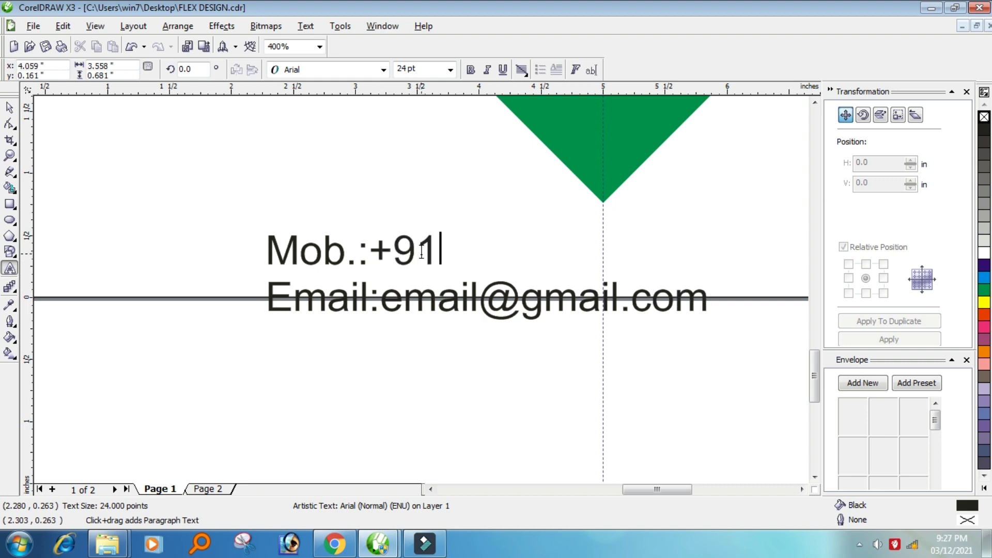
{"action": "type", "text": "-00"}
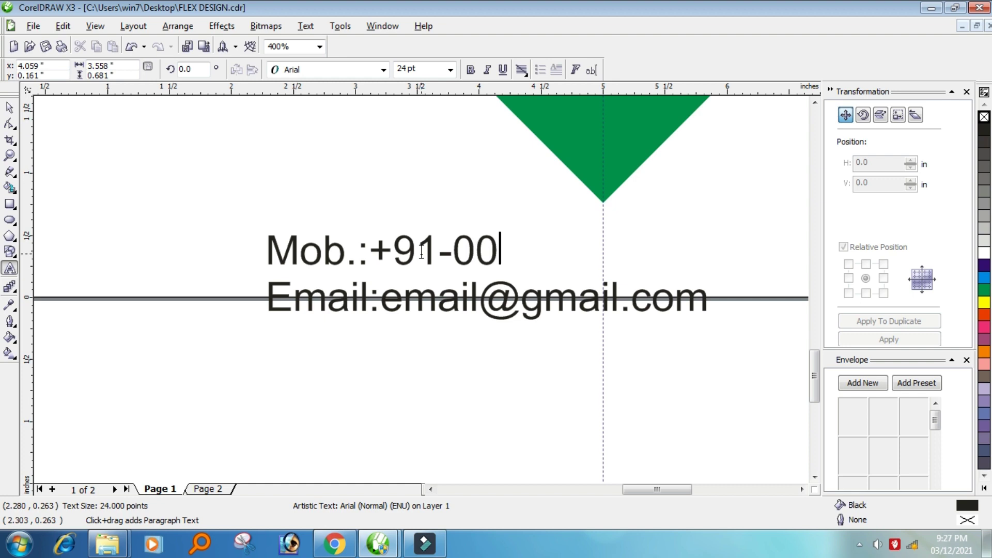
{"action": "type", "text": "0-0"}
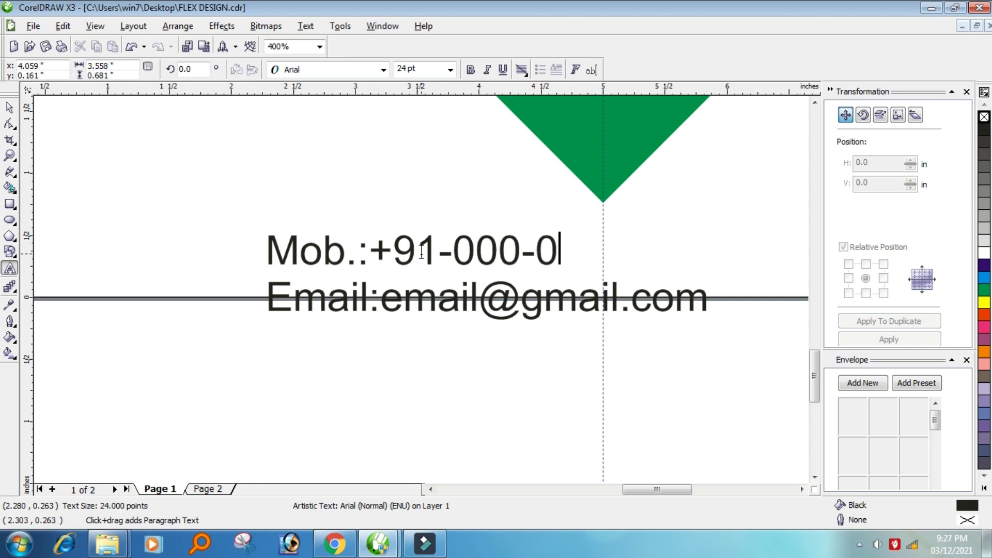
{"action": "type", "text": "00-0000"}
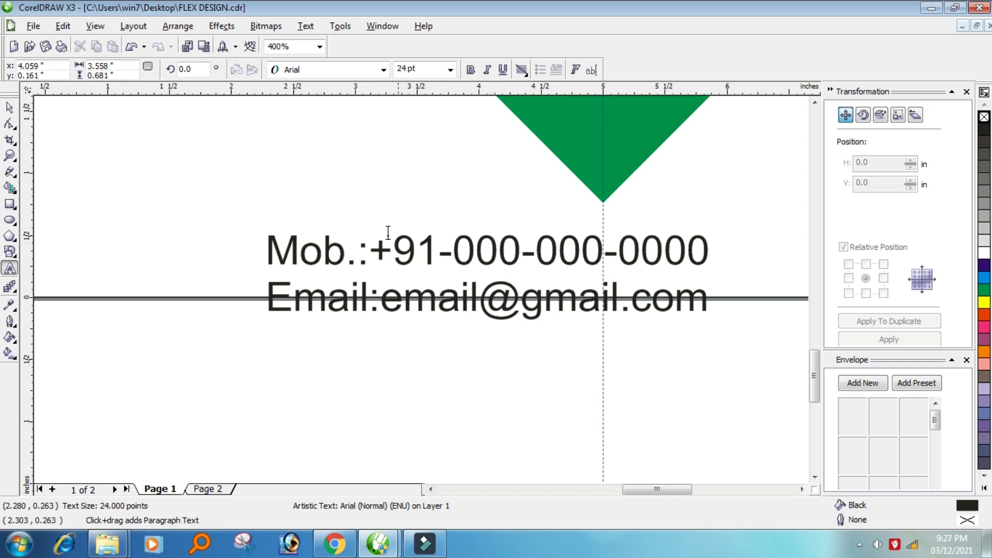
Move the contact text inside the star, centred under the Youtube logo at about X 5.02, Y 3.99 inches.
{"action": "scroll", "coordinate": [388, 234], "scroll_direction": "down", "scroll_amount": 3}
{"action": "scroll", "coordinate": [388, 233], "scroll_direction": "up", "scroll_amount": 1}
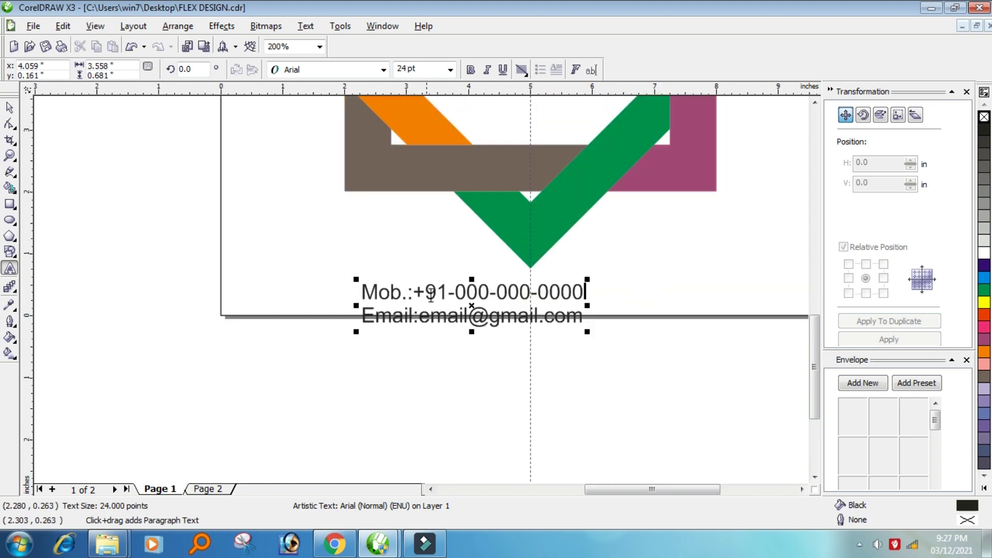
{"action": "left_click", "coordinate": [10, 109]}
{"action": "scroll", "coordinate": [453, 282], "scroll_direction": "down", "scroll_amount": 1}
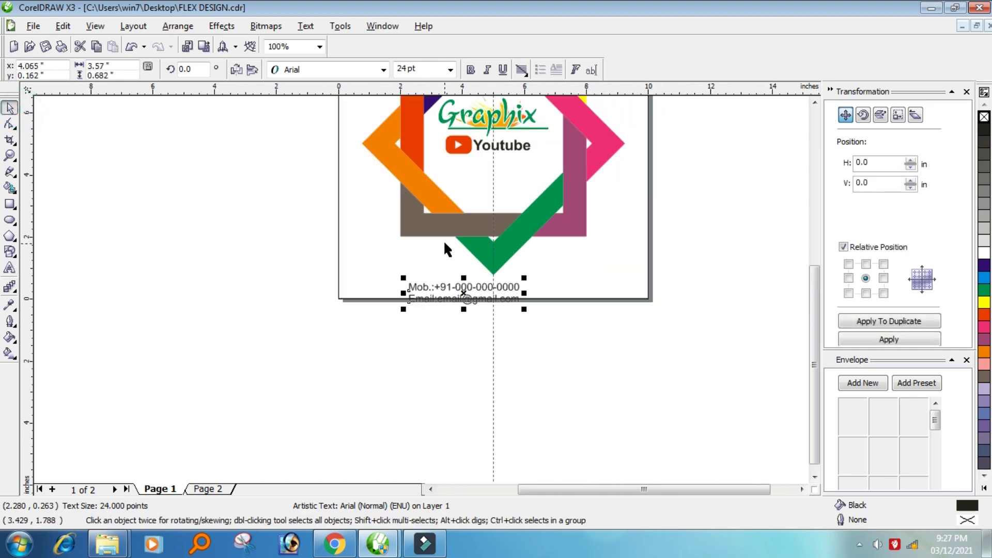
{"action": "left_click_drag", "start_coordinate": [459, 282], "coordinate": [489, 174]}
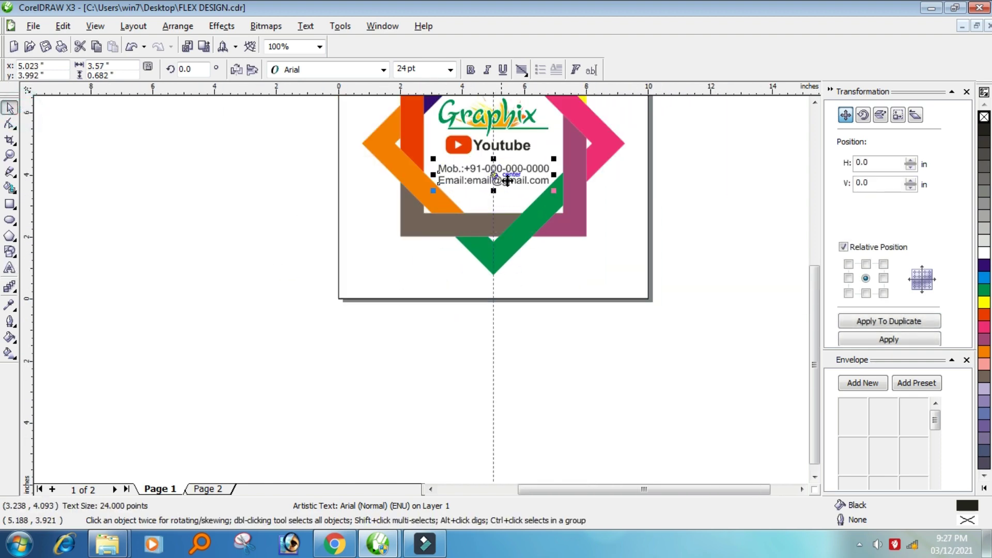
{"action": "scroll", "coordinate": [422, 290], "scroll_direction": "up", "scroll_amount": 1}
{"action": "left_click", "coordinate": [441, 329]}
{"action": "left_click", "coordinate": [723, 324]}
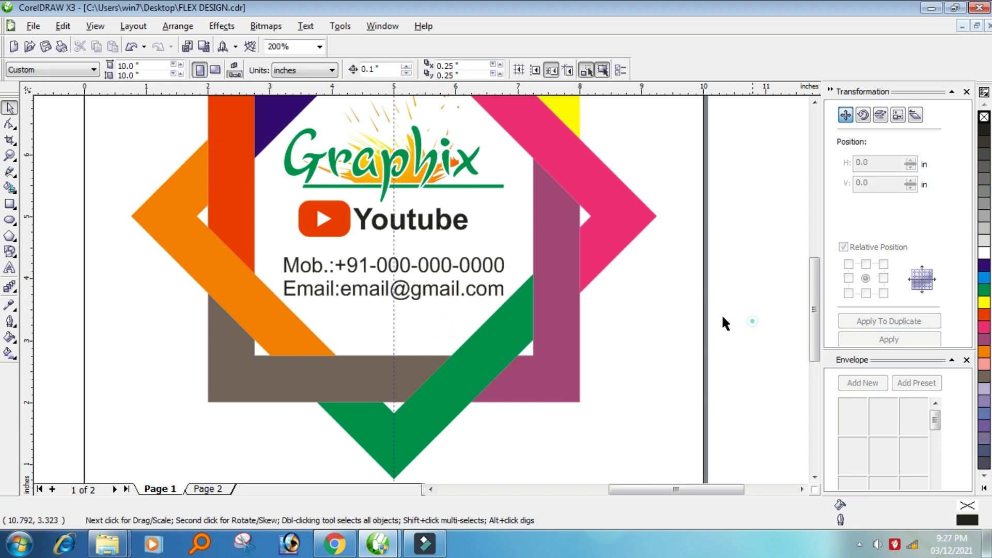
Delete the vertical guideline running through the star's centre.
{"action": "scroll", "coordinate": [419, 289], "scroll_direction": "down", "scroll_amount": 1}
{"action": "scroll", "coordinate": [365, 264], "scroll_direction": "up", "scroll_amount": 1}
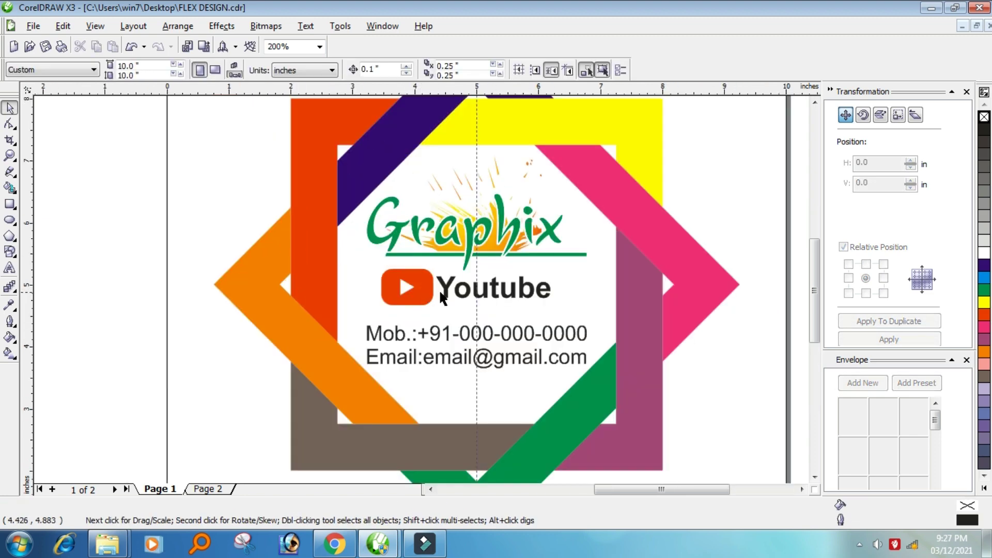
{"action": "scroll", "coordinate": [361, 288], "scroll_direction": "down", "scroll_amount": 2}
{"action": "scroll", "coordinate": [346, 294], "scroll_direction": "up", "scroll_amount": 1}
{"action": "scroll", "coordinate": [392, 289], "scroll_direction": "down", "scroll_amount": 1}
{"action": "scroll", "coordinate": [420, 286], "scroll_direction": "up", "scroll_amount": 1}
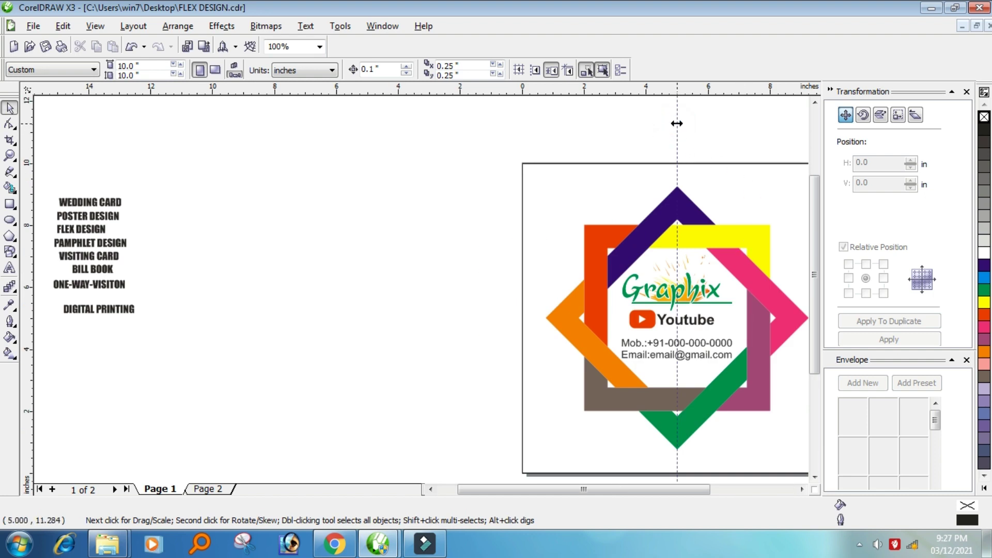
{"action": "left_click", "coordinate": [676, 127]}
{"action": "key", "text": "Delete"}
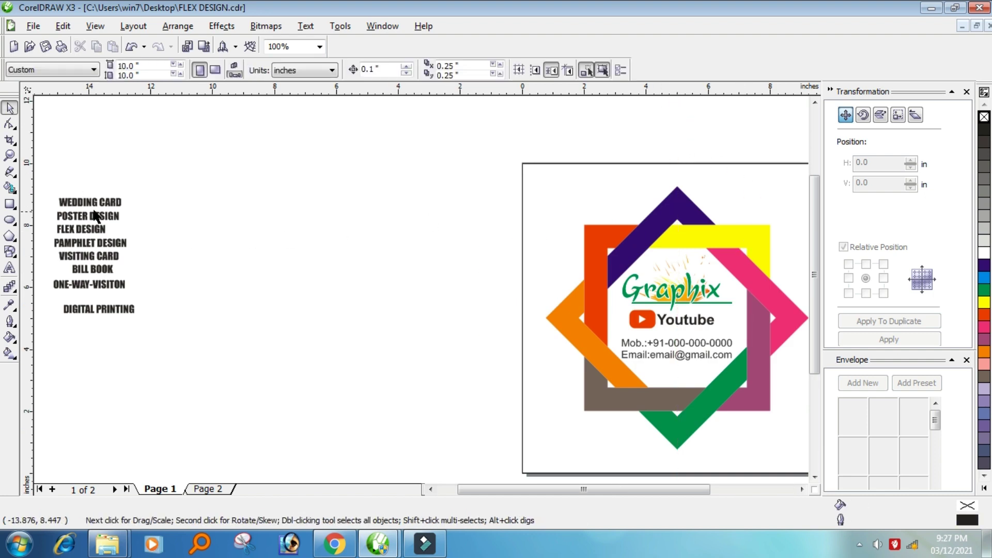
Move the WEDDING CARD text onto the star's yellow band and scale it to about 2.91 × 0.40 inches.
{"action": "left_click", "coordinate": [92, 204]}
{"action": "left_click_drag", "start_coordinate": [92, 203], "coordinate": [714, 238]}
{"action": "scroll", "coordinate": [713, 239], "scroll_direction": "up", "scroll_amount": 2}
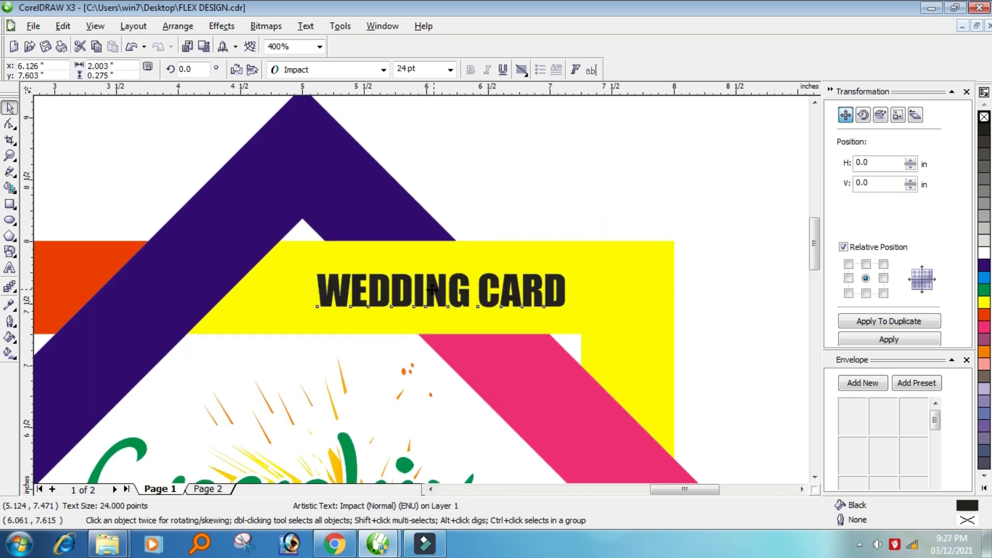
{"action": "left_click_drag", "start_coordinate": [432, 289], "coordinate": [384, 285]}
{"action": "left_click_drag", "start_coordinate": [526, 311], "coordinate": [602, 331]}
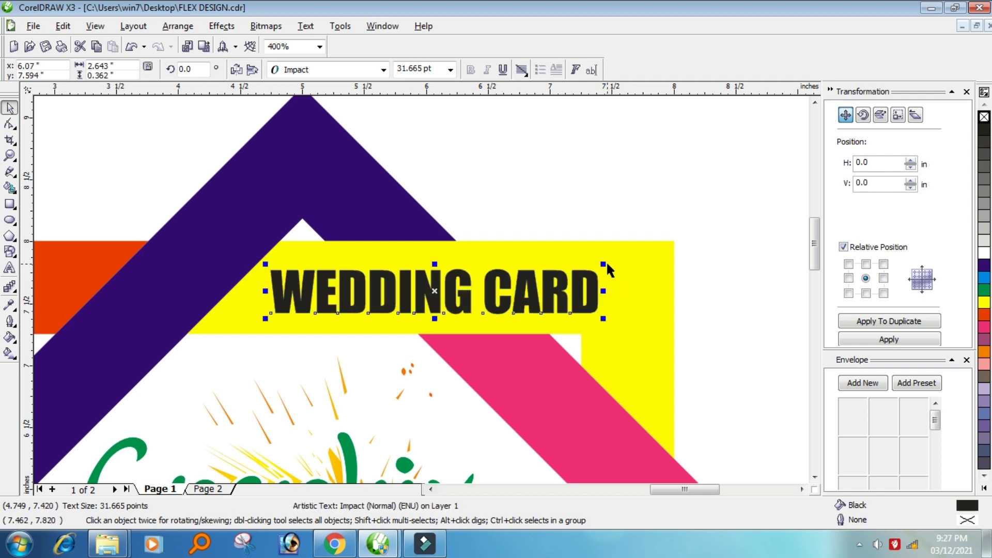
{"action": "left_click_drag", "start_coordinate": [603, 264], "coordinate": [636, 259]}
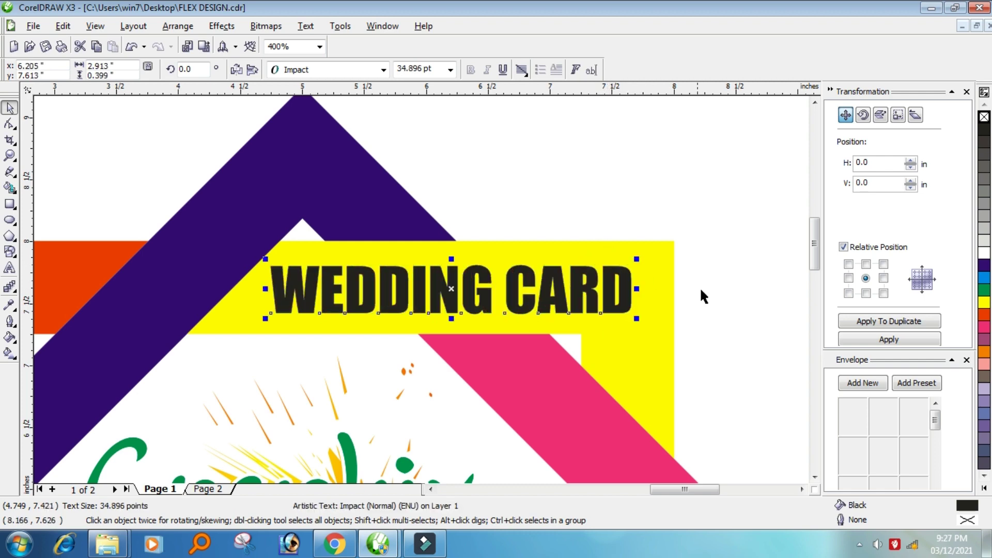
{"action": "left_click", "coordinate": [714, 291]}
Move the POSTER DESIGN text from beside the page onto the star's pink band.
{"action": "scroll", "coordinate": [420, 286], "scroll_direction": "down", "scroll_amount": 3}
{"action": "scroll", "coordinate": [250, 291], "scroll_direction": "up", "scroll_amount": 1}
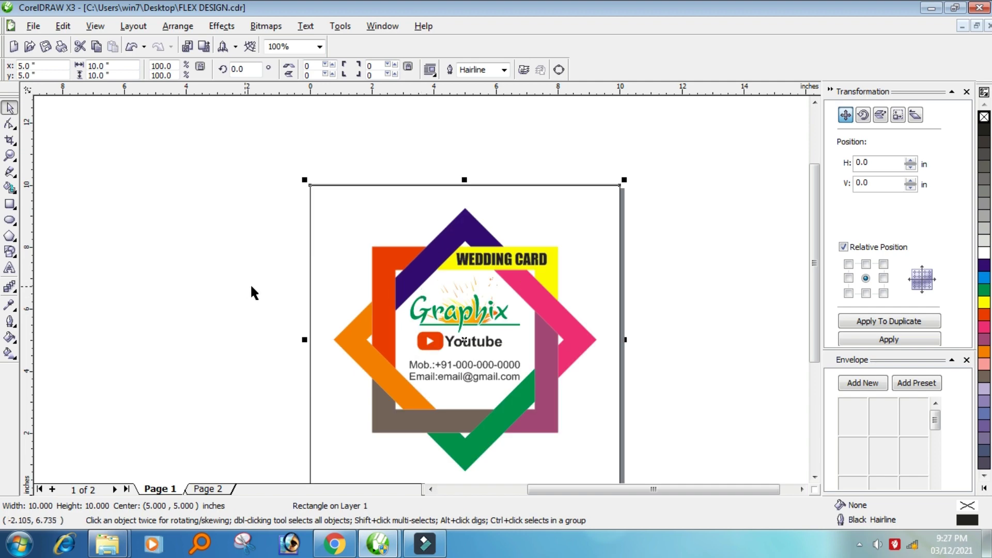
{"action": "scroll", "coordinate": [372, 283], "scroll_direction": "down", "scroll_amount": 1}
{"action": "left_click", "coordinate": [339, 251]}
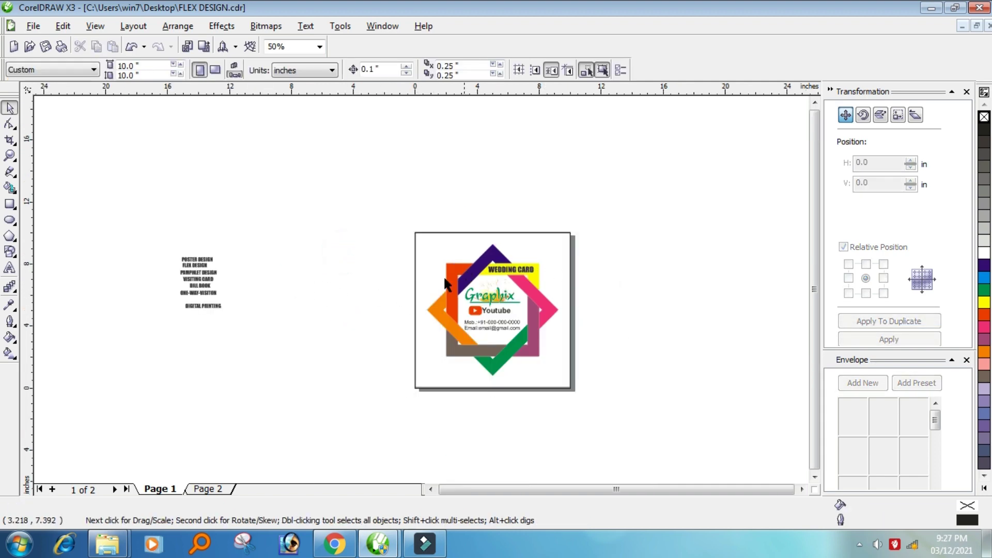
{"action": "left_click_drag", "start_coordinate": [197, 261], "coordinate": [532, 287]}
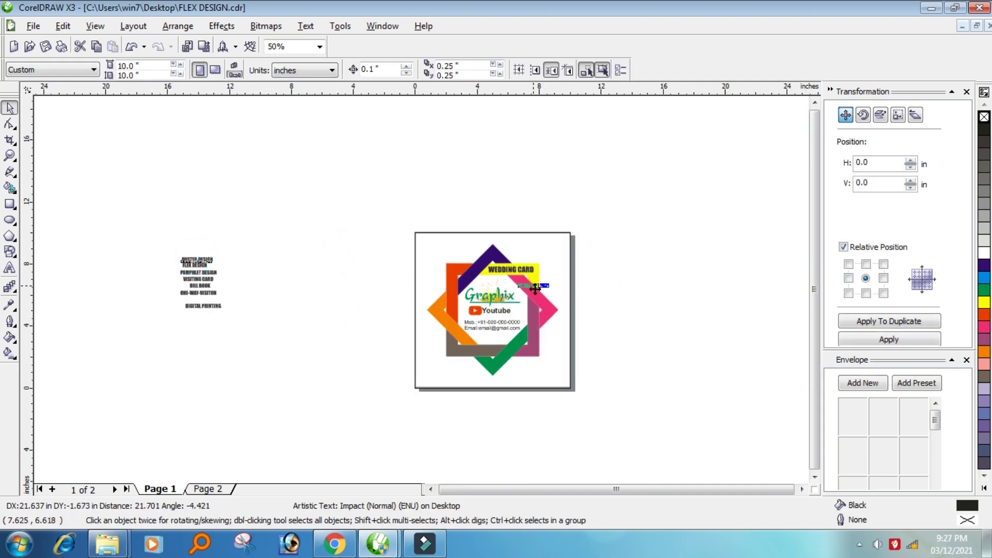
{"action": "scroll", "coordinate": [533, 287], "scroll_direction": "up", "scroll_amount": 2}
{"action": "scroll", "coordinate": [420, 287], "scroll_direction": "up", "scroll_amount": 1}
{"action": "left_click", "coordinate": [443, 261]}
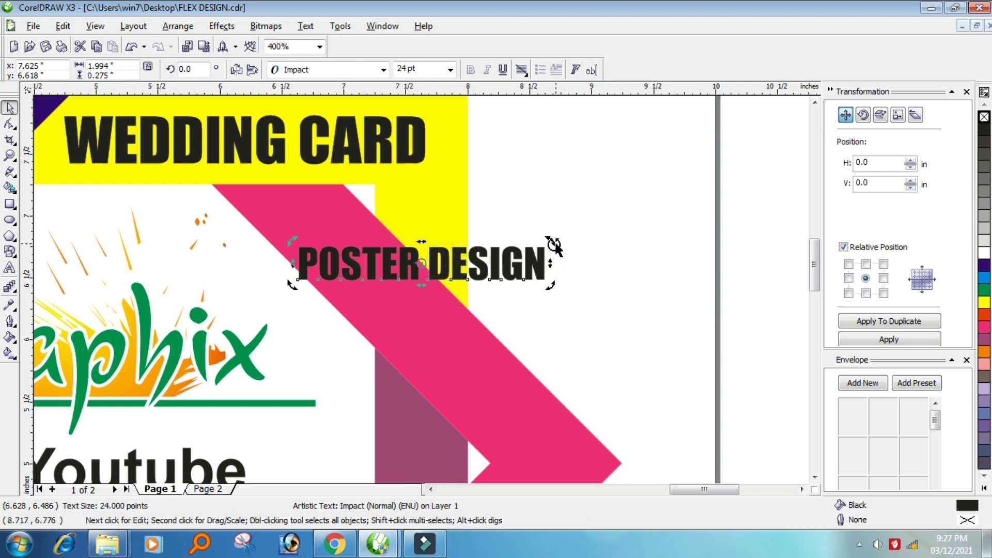
Rotate the POSTER DESIGN text to about 313.3° and place it along the upper arm of the pink band.
{"action": "left_click_drag", "start_coordinate": [554, 246], "coordinate": [525, 326]}
{"action": "left_click_drag", "start_coordinate": [442, 279], "coordinate": [421, 323]}
{"action": "left_click_drag", "start_coordinate": [515, 209], "coordinate": [514, 234]}
{"action": "left_click", "coordinate": [646, 262]}
Fine-tune the POSTER DESIGN text's rotation to about 316.9° to follow the pink band.
{"action": "scroll", "coordinate": [448, 261], "scroll_direction": "down", "scroll_amount": 1}
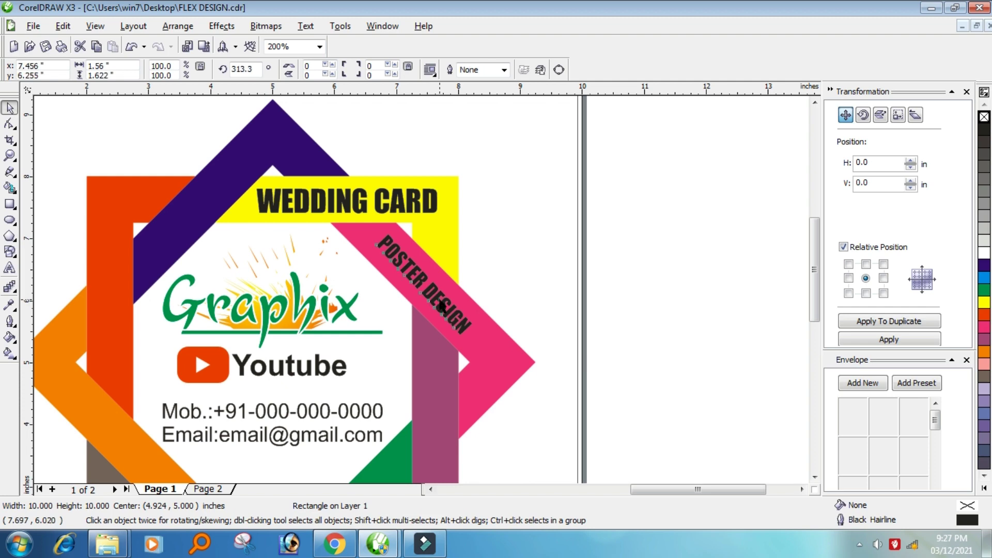
{"action": "left_click", "coordinate": [442, 306]}
{"action": "left_click", "coordinate": [442, 306]}
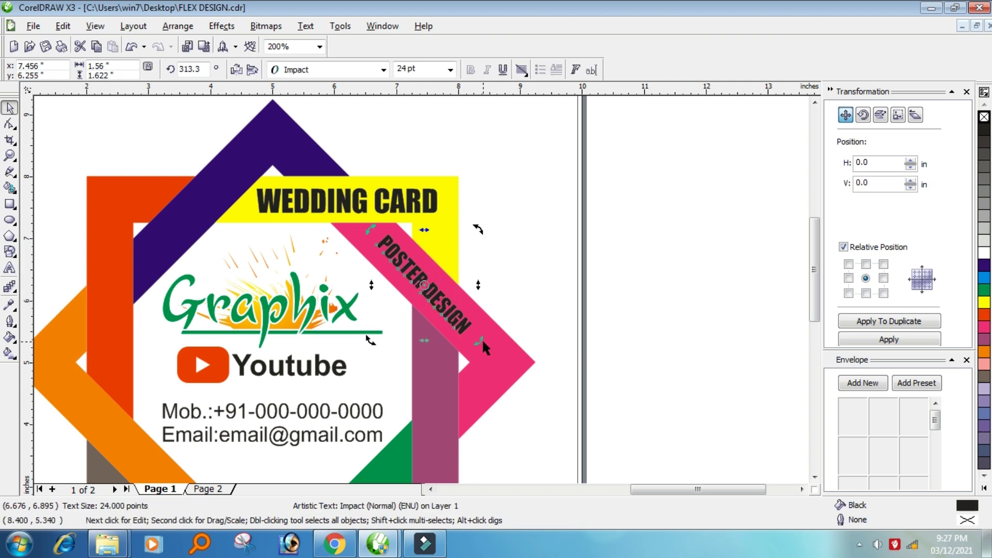
{"action": "left_click_drag", "start_coordinate": [483, 342], "coordinate": [486, 338]}
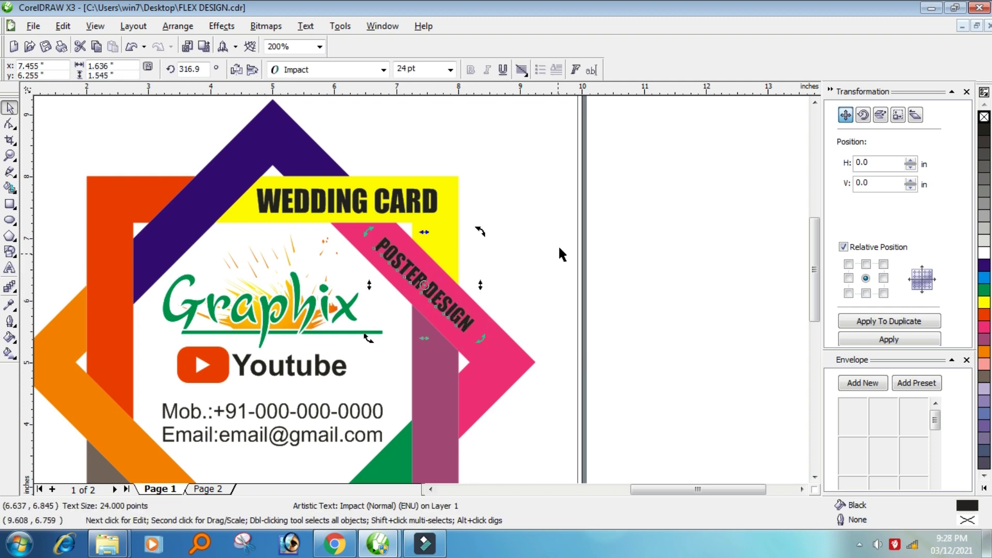
{"action": "left_click", "coordinate": [559, 246]}
Set the WEDDING CARD text's font size to 34 pt.
{"action": "key", "text": "Tab"}
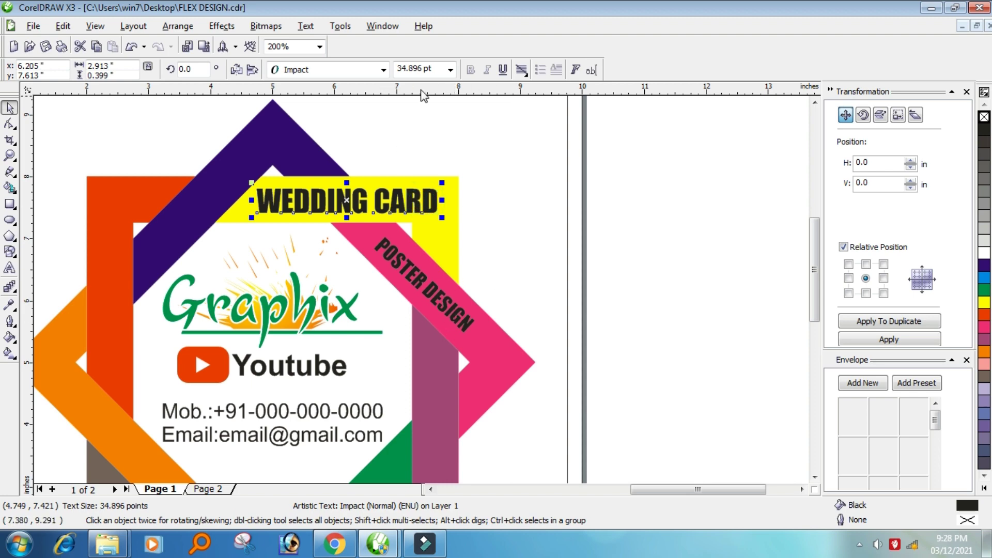
{"action": "left_click_drag", "start_coordinate": [439, 69], "coordinate": [397, 69]}
{"action": "type", "text": "34"}
{"action": "key", "text": "Return"}
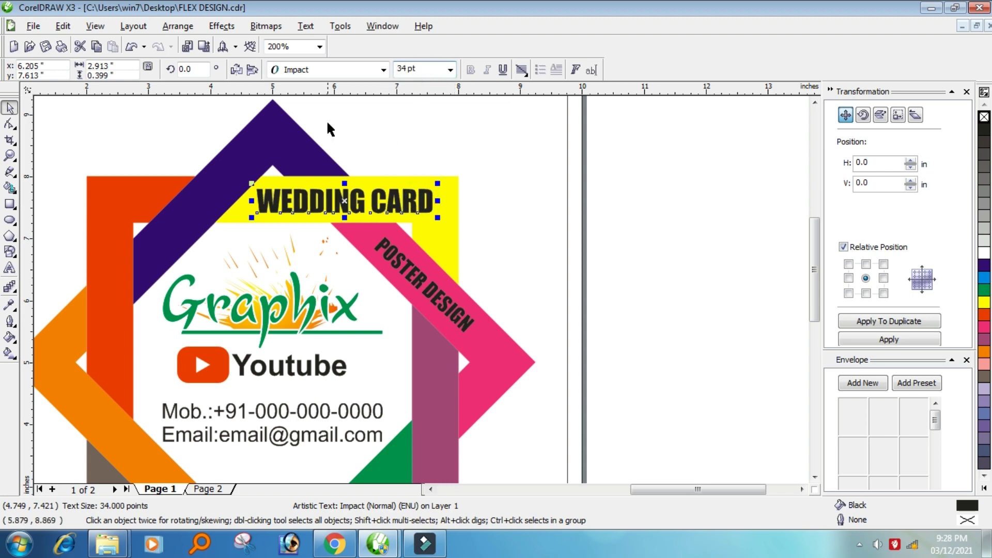
Set the POSTER DESIGN text's font size to 34 pt.
{"action": "key", "text": "Tab"}
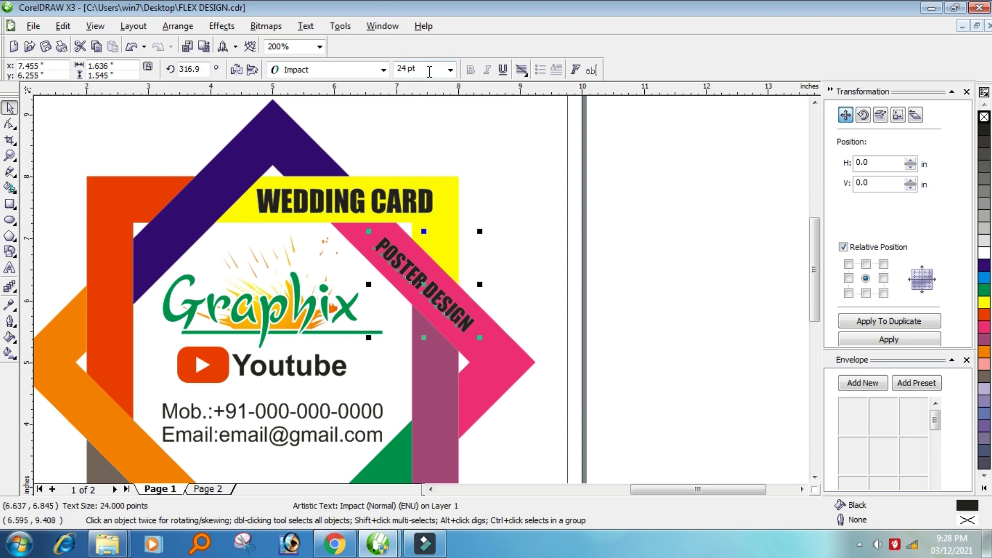
{"action": "left_click_drag", "start_coordinate": [430, 71], "coordinate": [397, 70]}
{"action": "type", "text": "34"}
{"action": "key", "text": "Return"}
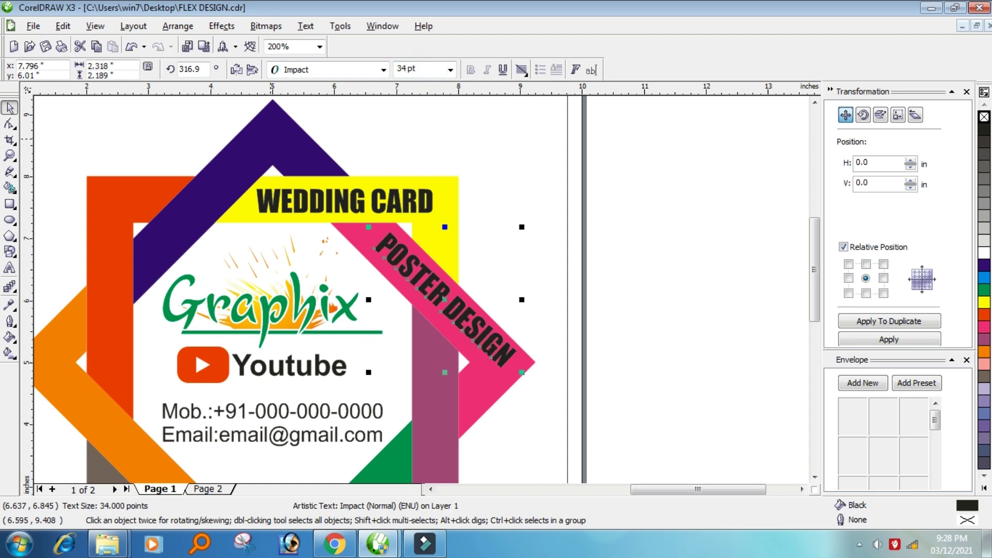
Shift the enlarged POSTER DESIGN text about 0.09 inch left within the pink band.
{"action": "scroll", "coordinate": [393, 318], "scroll_direction": "up", "scroll_amount": 1}
{"action": "left_click_drag", "start_coordinate": [349, 295], "coordinate": [338, 298]}
{"action": "scroll", "coordinate": [486, 261], "scroll_direction": "down", "scroll_amount": 1}
{"action": "scroll", "coordinate": [426, 288], "scroll_direction": "up", "scroll_amount": 1}
{"action": "left_click", "coordinate": [426, 288]}
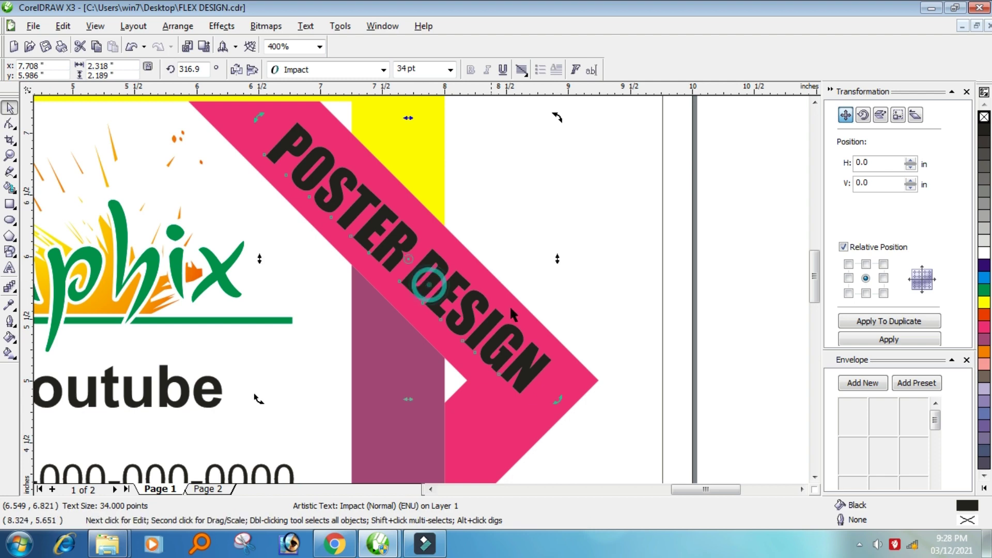
Adjust the POSTER DESIGN text's rotation to about 314.9° and fill the text white.
{"action": "left_click_drag", "start_coordinate": [557, 399], "coordinate": [551, 406]}
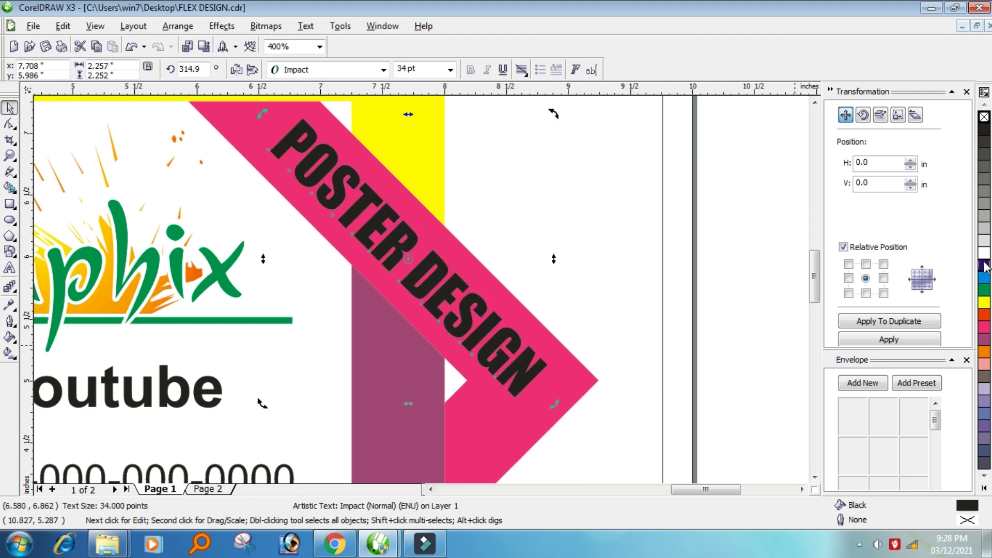
{"action": "left_click", "coordinate": [730, 239]}
{"action": "scroll", "coordinate": [420, 286], "scroll_direction": "down", "scroll_amount": 2}
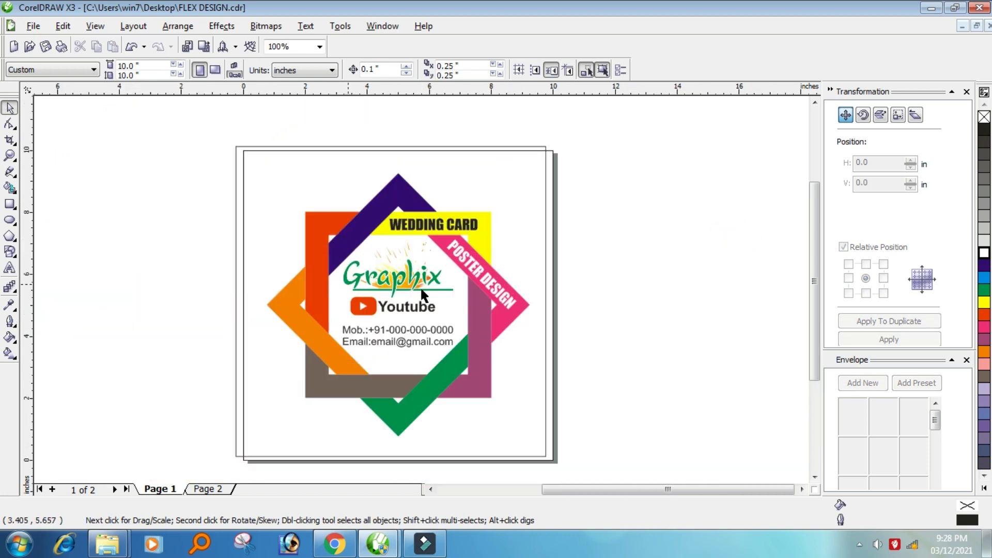
Rotate the PAMPHLET DESIGN text to 270° and place it in the star's vertical purple band.
{"action": "scroll", "coordinate": [420, 286], "scroll_direction": "left", "scroll_amount": 2}
{"action": "scroll", "coordinate": [420, 287], "scroll_direction": "down", "scroll_amount": 1}
{"action": "scroll", "coordinate": [420, 289], "scroll_direction": "up", "scroll_amount": 1}
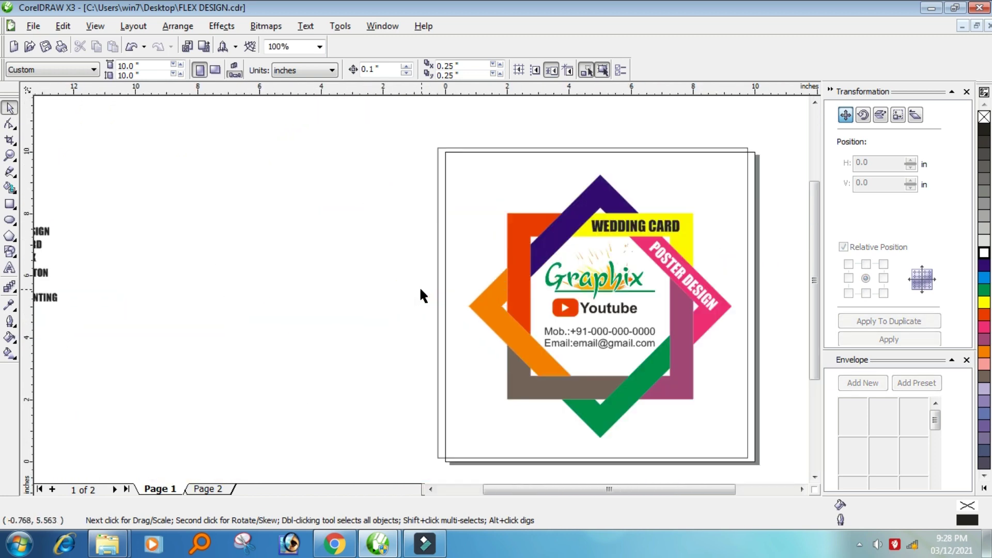
{"action": "left_click_drag", "start_coordinate": [38, 237], "coordinate": [669, 347]}
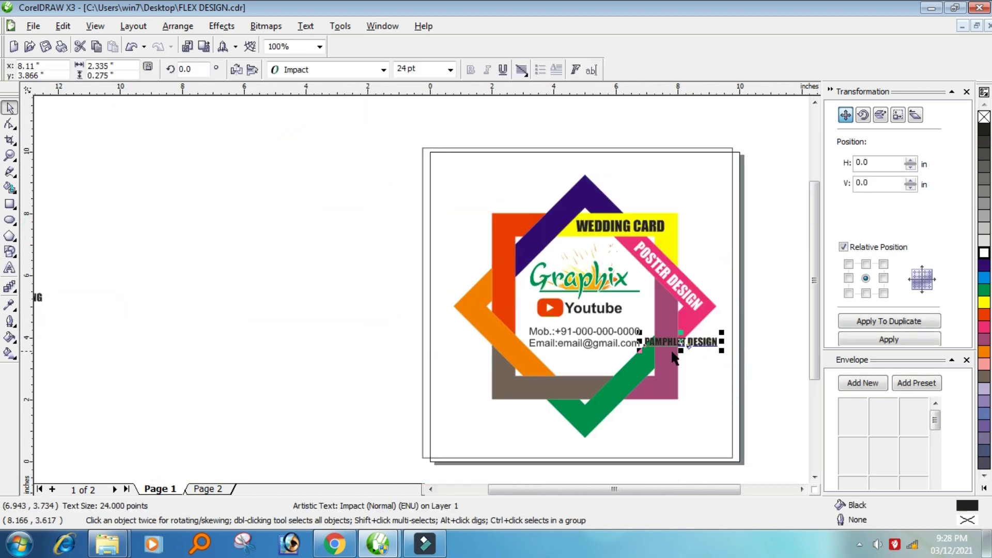
{"action": "scroll", "coordinate": [669, 347], "scroll_direction": "up", "scroll_amount": 1}
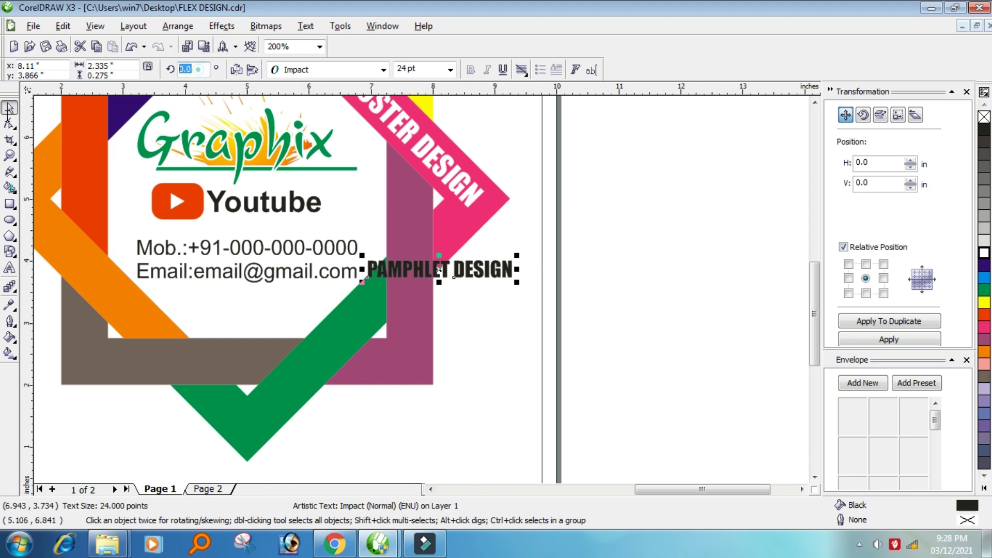
{"action": "type", "text": "270"}
{"action": "key", "text": "Return"}
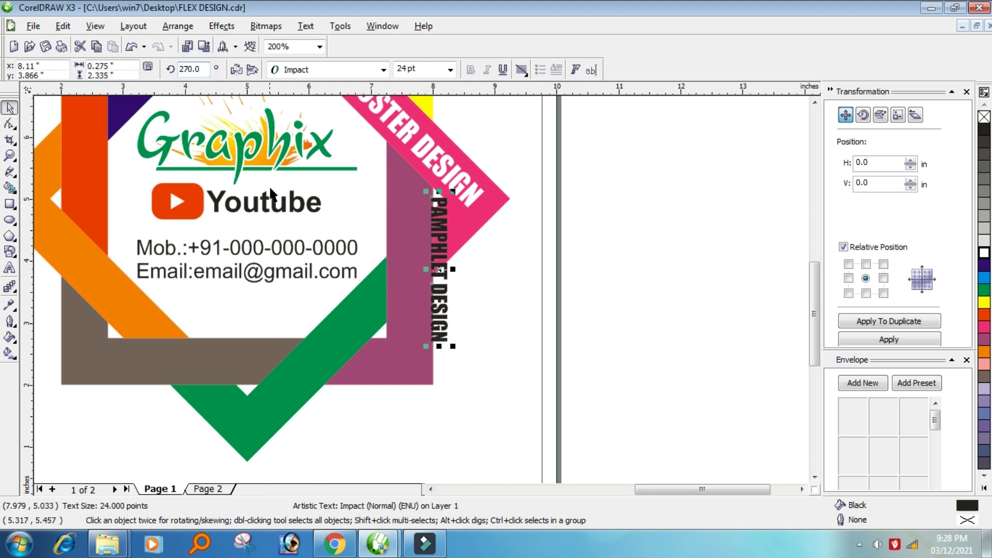
{"action": "left_click_drag", "start_coordinate": [447, 249], "coordinate": [418, 248]}
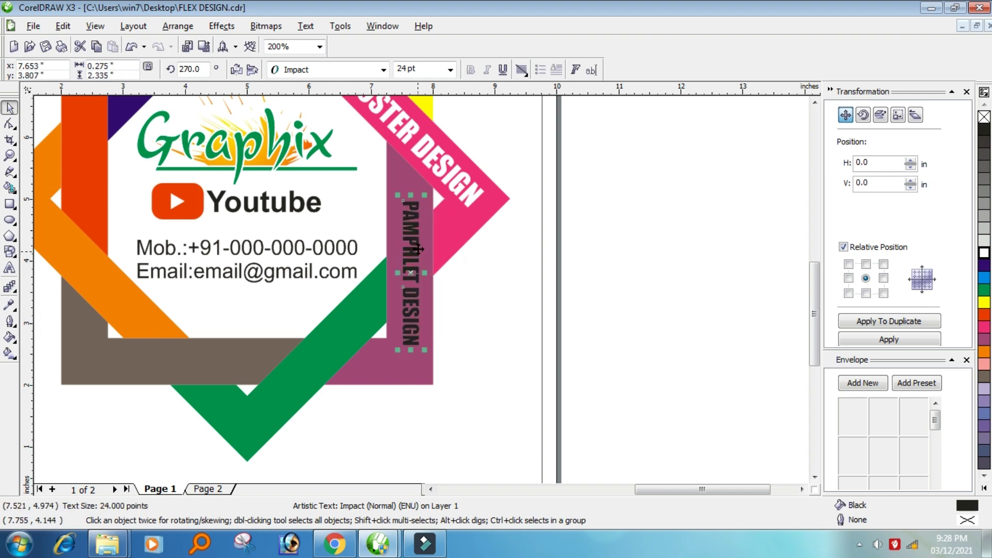
Set the PAMPHLET DESIGN text's font size to 34 pt.
{"action": "left_click", "coordinate": [419, 70]}
{"action": "type", "text": "34"}
{"action": "key", "text": "Return"}
Centre the enlarged PAMPHLET DESIGN text within the purple band and fill it white.
{"action": "left_click_drag", "start_coordinate": [419, 218], "coordinate": [412, 193]}
{"action": "scroll", "coordinate": [415, 261], "scroll_direction": "up", "scroll_amount": 1}
{"action": "left_click_drag", "start_coordinate": [401, 293], "coordinate": [409, 293]}
{"action": "scroll", "coordinate": [421, 293], "scroll_direction": "down", "scroll_amount": 1}
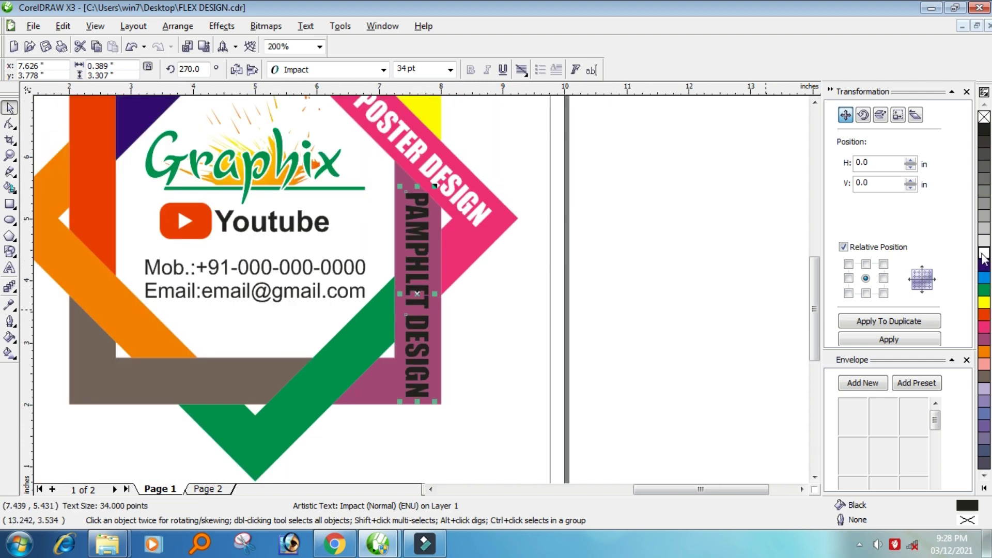
{"action": "left_click", "coordinate": [697, 297]}
Set the five remaining service names' font size to 34 pt and move them closer to the page.
{"action": "scroll", "coordinate": [568, 289], "scroll_direction": "down", "scroll_amount": 2}
{"action": "scroll", "coordinate": [516, 311], "scroll_direction": "up", "scroll_amount": 1}
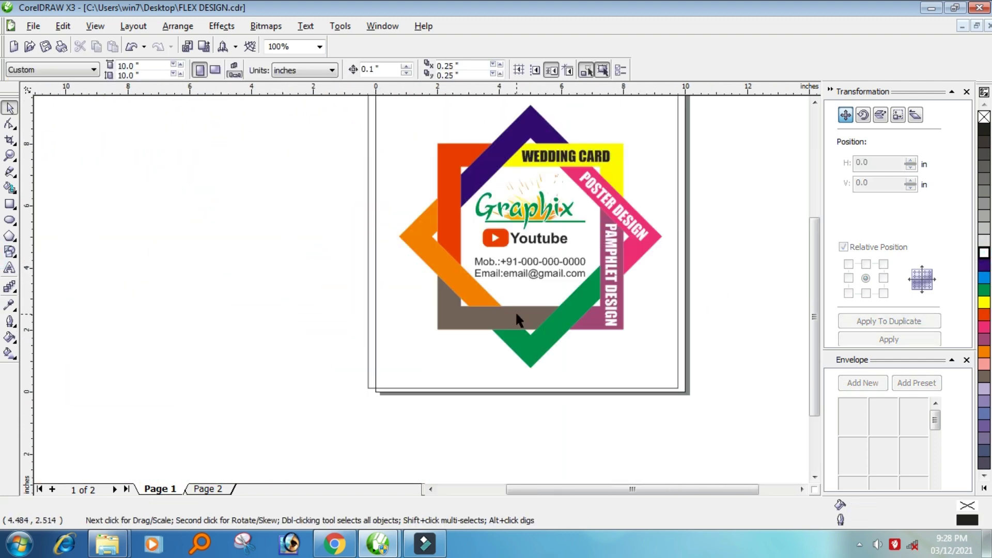
{"action": "scroll", "coordinate": [515, 311], "scroll_direction": "down", "scroll_amount": 1}
{"action": "left_click_drag", "start_coordinate": [86, 171], "coordinate": [171, 258]}
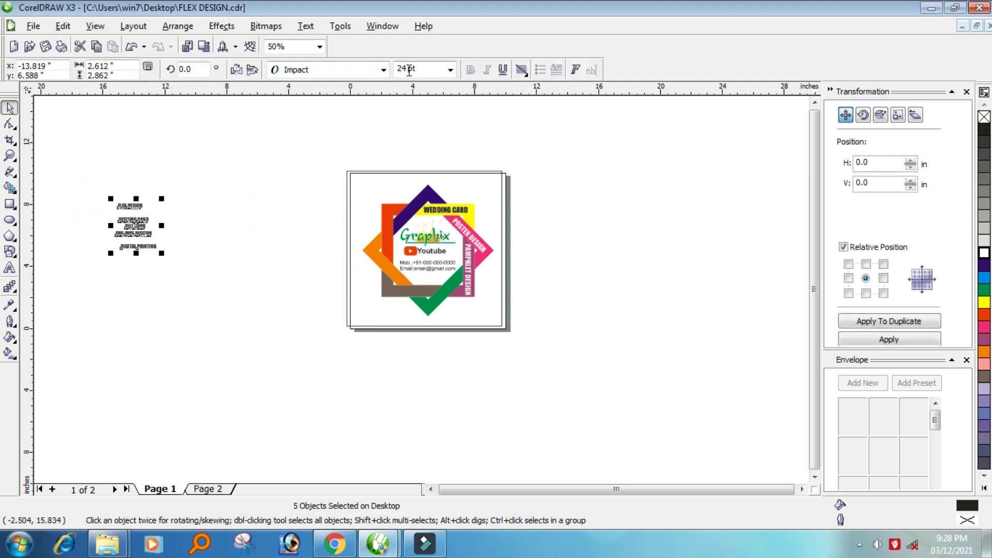
{"action": "type", "text": "34"}
{"action": "key", "text": "Return"}
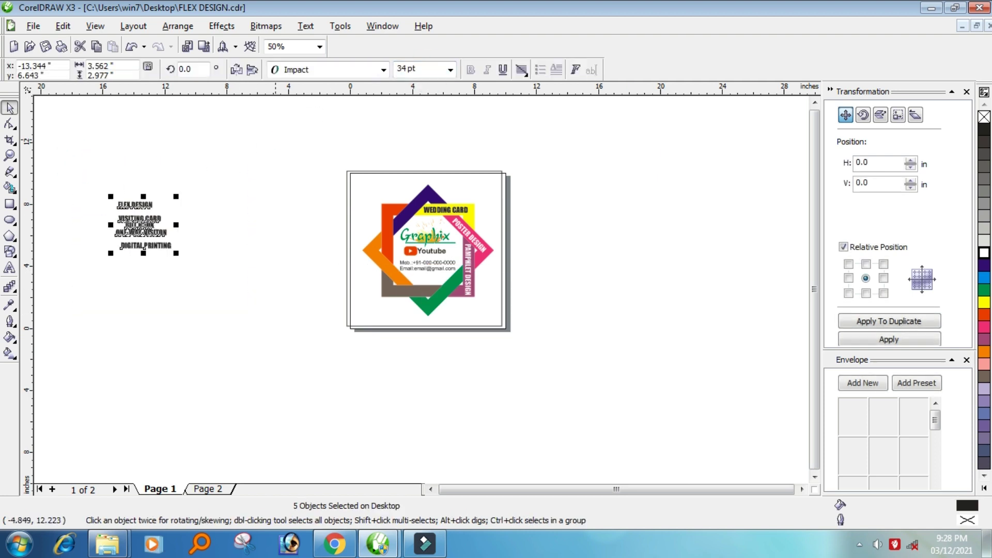
{"action": "left_click_drag", "start_coordinate": [181, 218], "coordinate": [225, 241]}
Move the FLEX DESIGN text beside the green band and rotate it to about 225.2° to match the band's slope.
{"action": "scroll", "coordinate": [292, 280], "scroll_direction": "up", "scroll_amount": 1}
{"action": "left_click_drag", "start_coordinate": [293, 280], "coordinate": [629, 302]}
{"action": "left_click", "coordinate": [620, 394]}
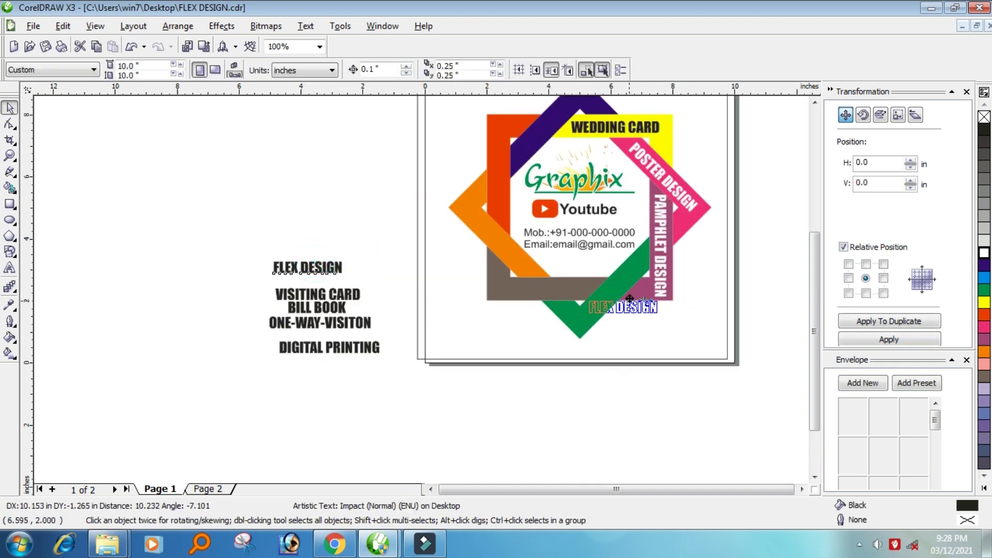
{"action": "scroll", "coordinate": [629, 302], "scroll_direction": "up", "scroll_amount": 1}
{"action": "left_click", "coordinate": [507, 280]}
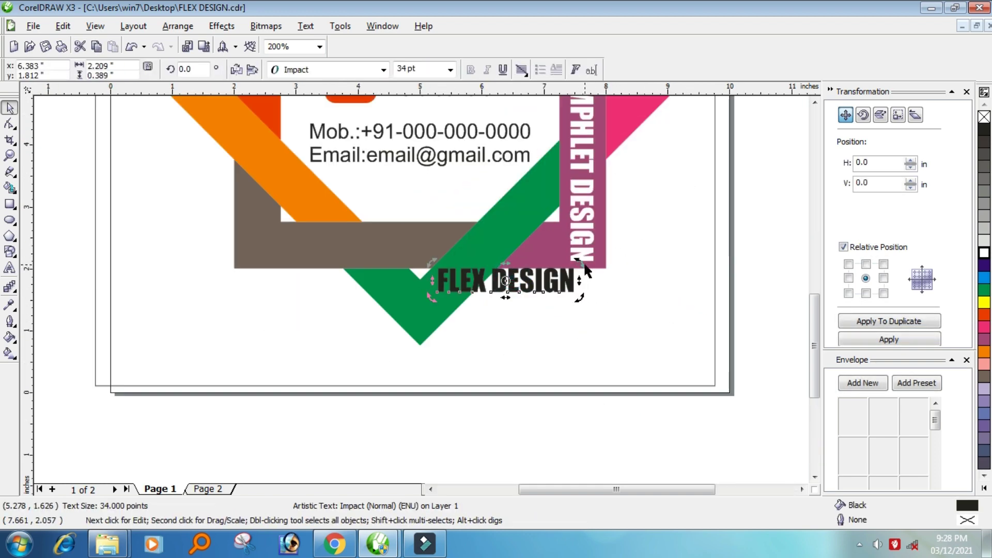
{"action": "left_click_drag", "start_coordinate": [578, 261], "coordinate": [474, 330]}
{"action": "left_click", "coordinate": [531, 310]}
{"action": "left_click", "coordinate": [516, 295]}
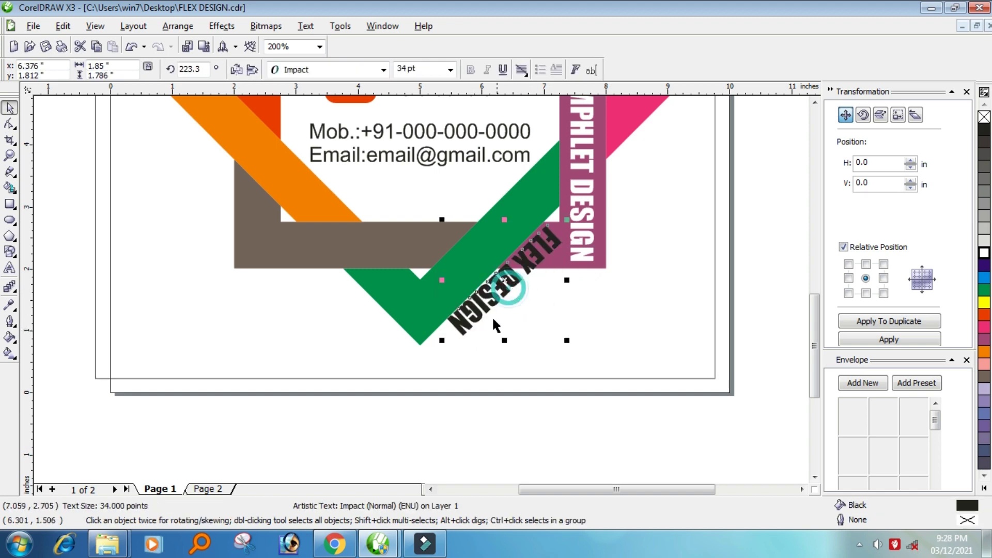
{"action": "left_click", "coordinate": [488, 303]}
{"action": "left_click_drag", "start_coordinate": [564, 343], "coordinate": [572, 338]}
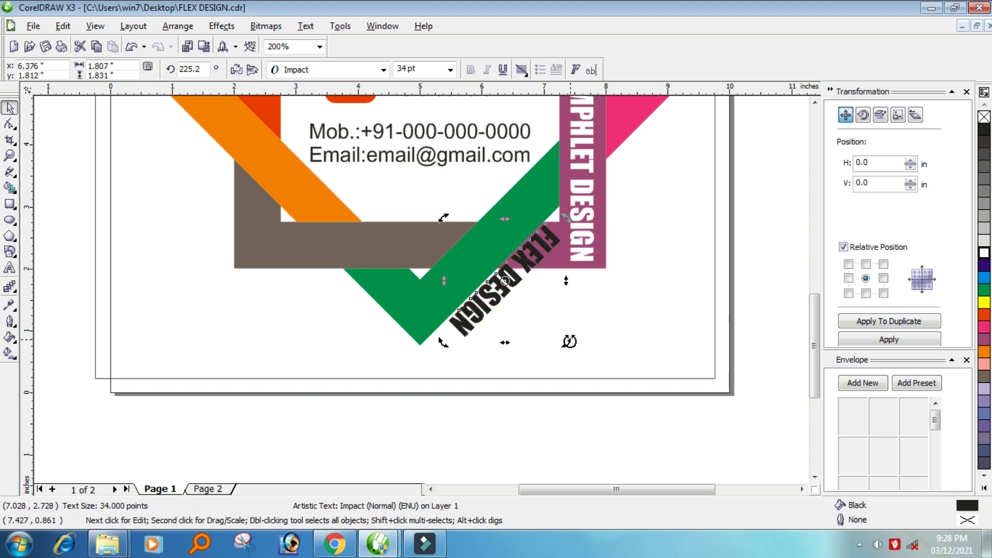
{"action": "left_click", "coordinate": [574, 418]}
Place the rotated FLEX DESIGN text inside the green band and fill it white.
{"action": "left_click_drag", "start_coordinate": [494, 300], "coordinate": [485, 254]}
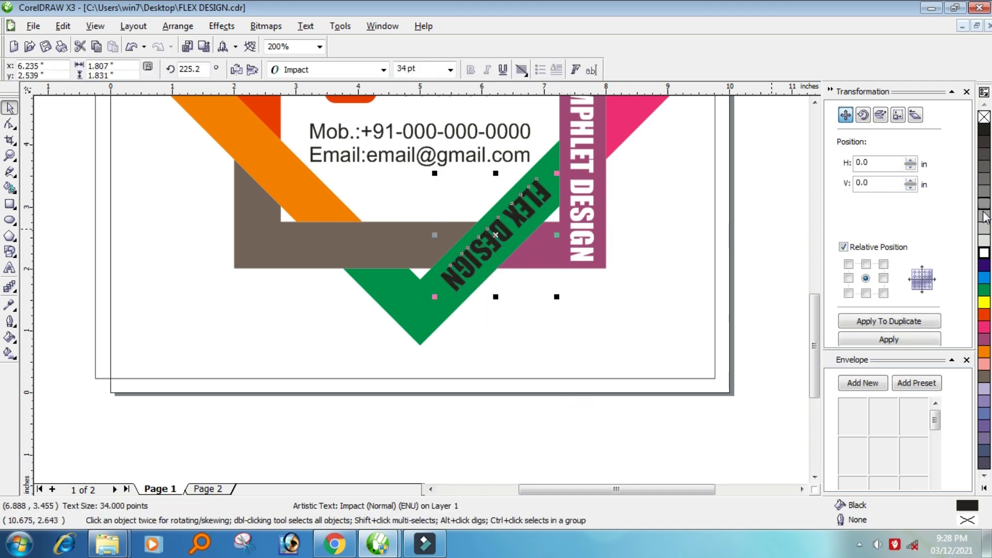
{"action": "left_click", "coordinate": [983, 252]}
{"action": "left_click", "coordinate": [717, 437]}
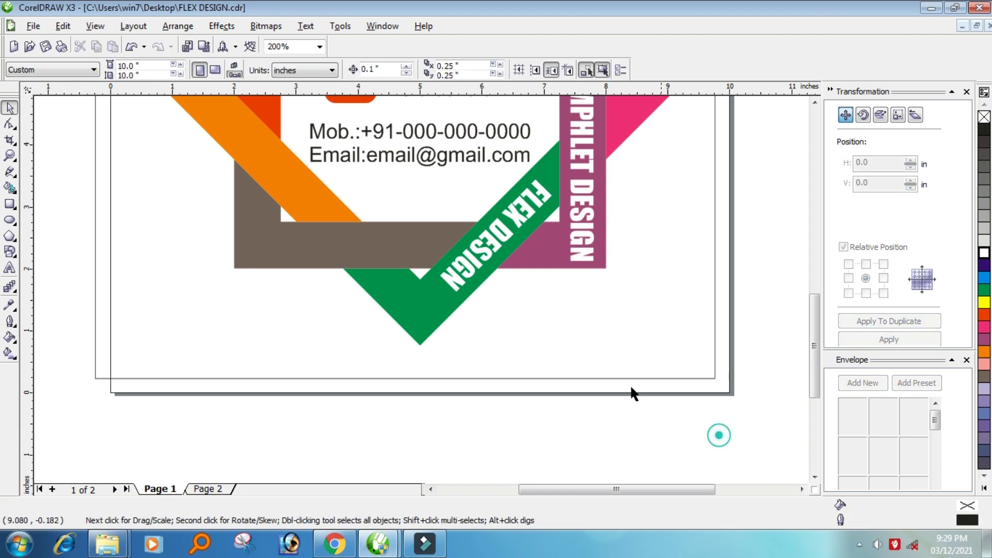
Try rotating the VISITING CARD text to 270°, and undo the rotation.
{"action": "key", "text": "F3"}
{"action": "scroll", "coordinate": [361, 324], "scroll_direction": "up", "scroll_amount": 1}
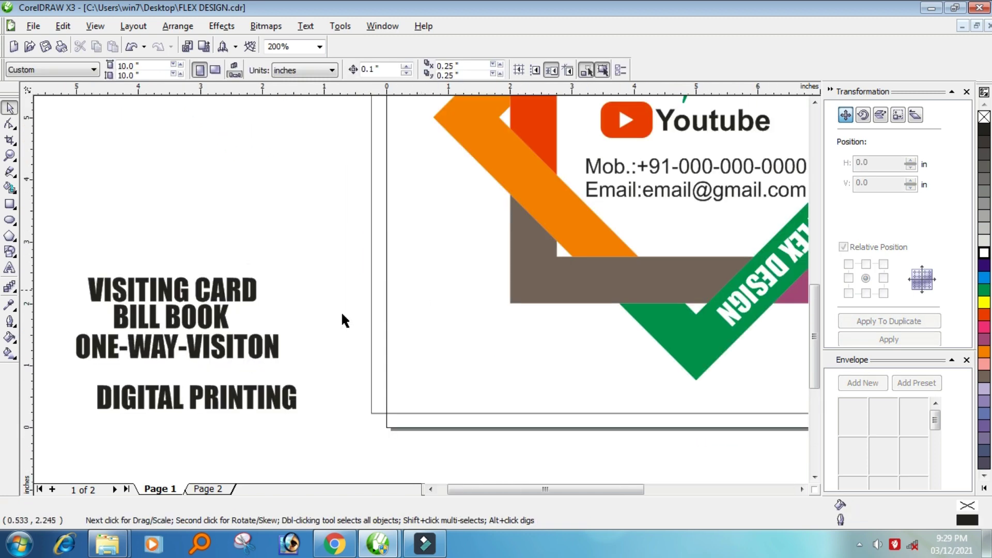
{"action": "left_click", "coordinate": [230, 309]}
{"action": "double_click", "coordinate": [207, 69]}
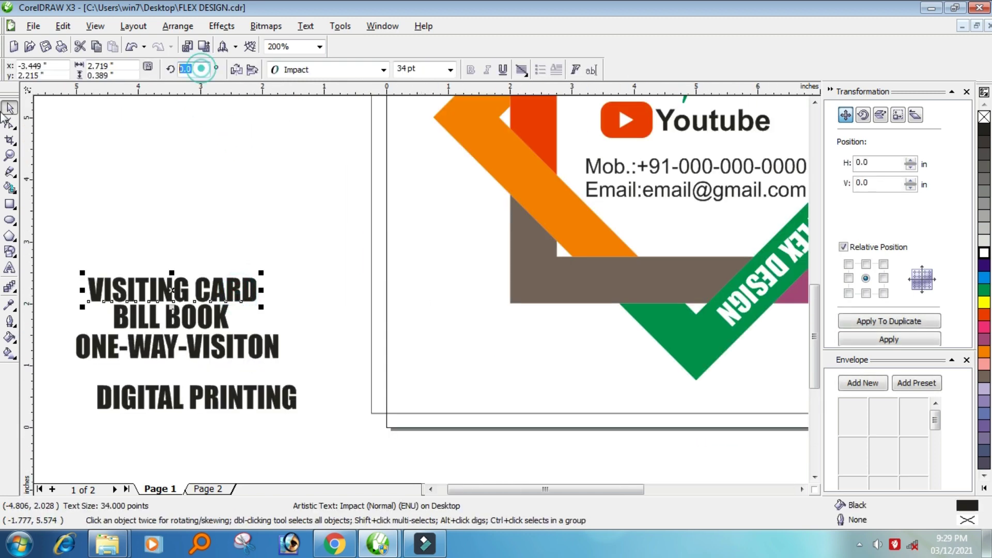
{"action": "type", "text": "270"}
{"action": "key", "text": "Return"}
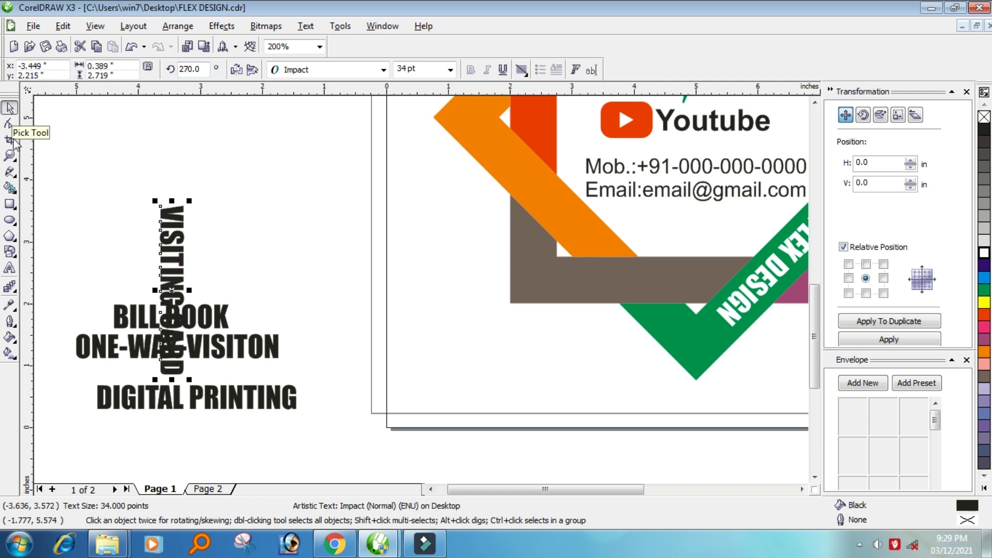
{"action": "key", "text": "ctrl+z"}
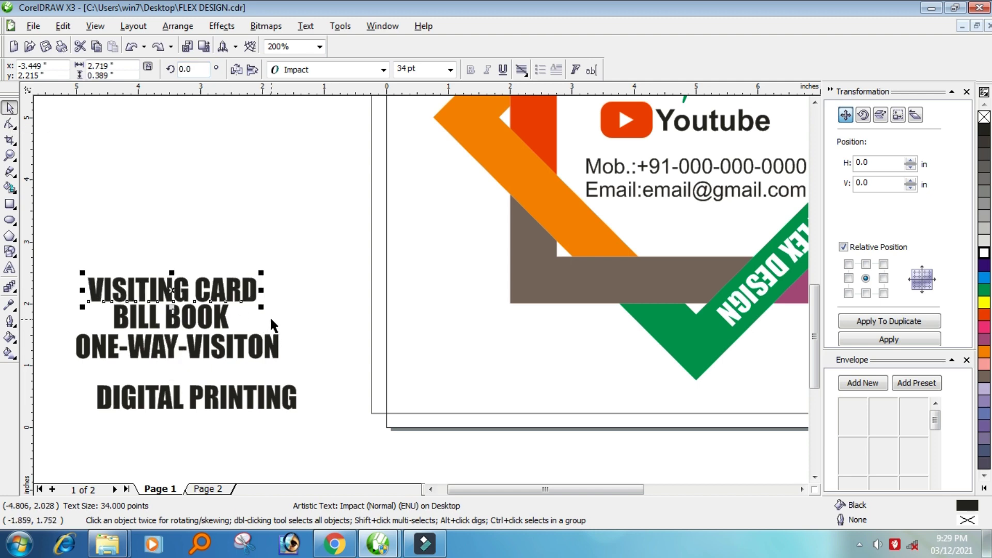
Place the VISITING CARD text upside down in the brown band, mirrored both vertically and horizontally, and fill it white.
{"action": "left_click_drag", "start_coordinate": [170, 278], "coordinate": [671, 284]}
{"action": "left_click", "coordinate": [252, 70]}
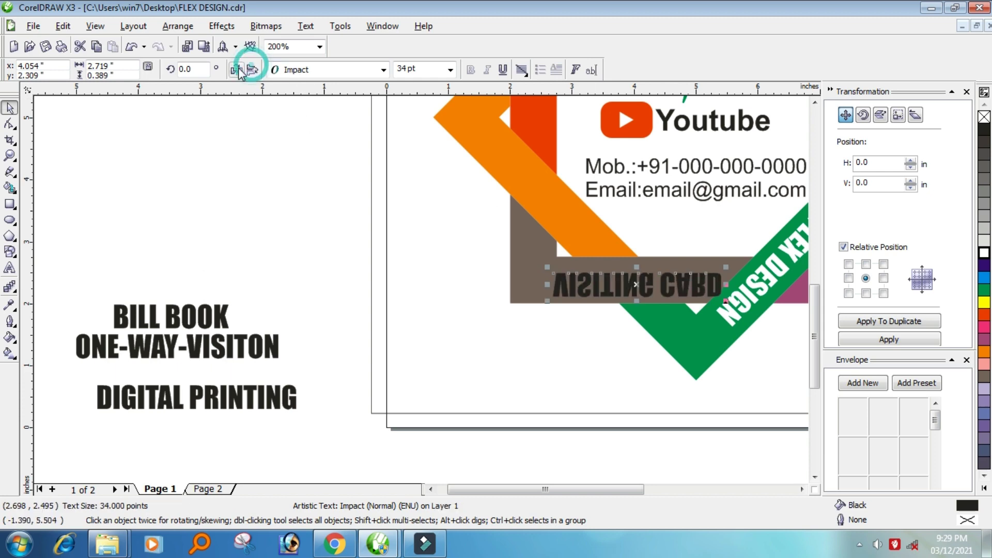
{"action": "left_click", "coordinate": [236, 69]}
{"action": "scroll", "coordinate": [658, 285], "scroll_direction": "up", "scroll_amount": 1}
{"action": "left_click_drag", "start_coordinate": [421, 290], "coordinate": [384, 277]}
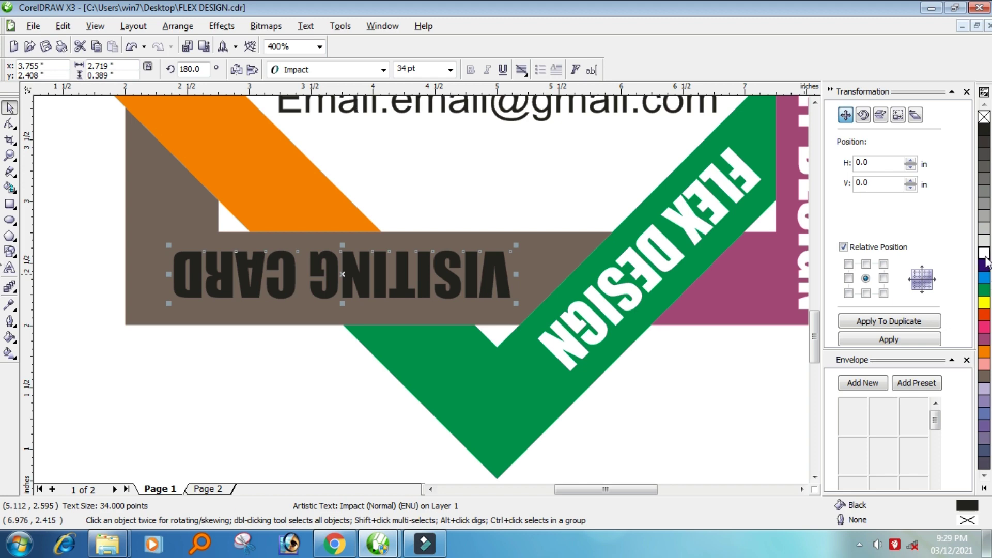
Move the BILL BOOK text up, clear of the other service names beside the page.
{"action": "scroll", "coordinate": [354, 277], "scroll_direction": "down", "scroll_amount": 3}
{"action": "scroll", "coordinate": [333, 295], "scroll_direction": "up", "scroll_amount": 1}
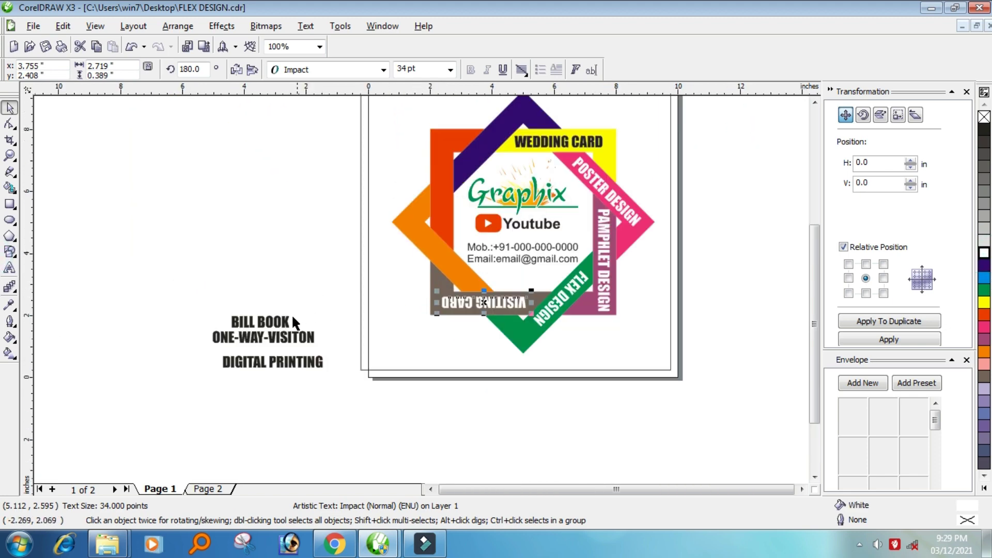
{"action": "left_click_drag", "start_coordinate": [293, 319], "coordinate": [329, 260]}
{"action": "scroll", "coordinate": [345, 253], "scroll_direction": "up", "scroll_amount": 1}
{"action": "scroll", "coordinate": [420, 286], "scroll_direction": "down", "scroll_amount": 1}
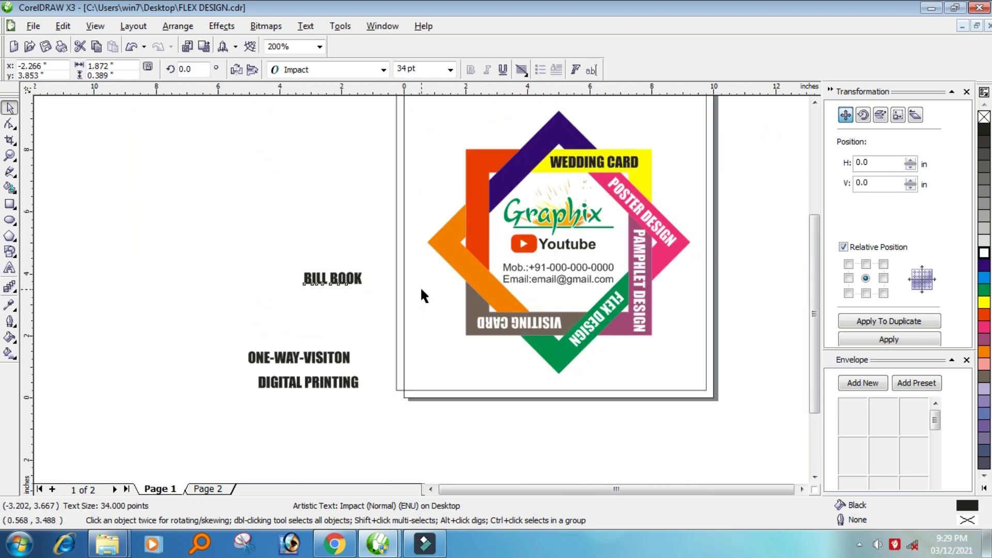
{"action": "scroll", "coordinate": [420, 287], "scroll_direction": "up", "scroll_amount": 1}
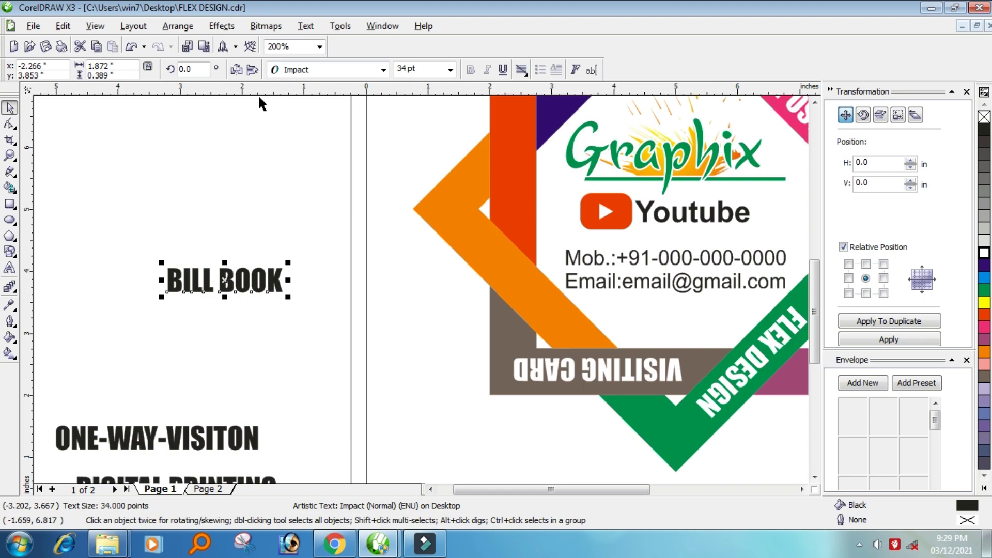
{"action": "scroll", "coordinate": [420, 286], "scroll_direction": "down", "scroll_amount": 1}
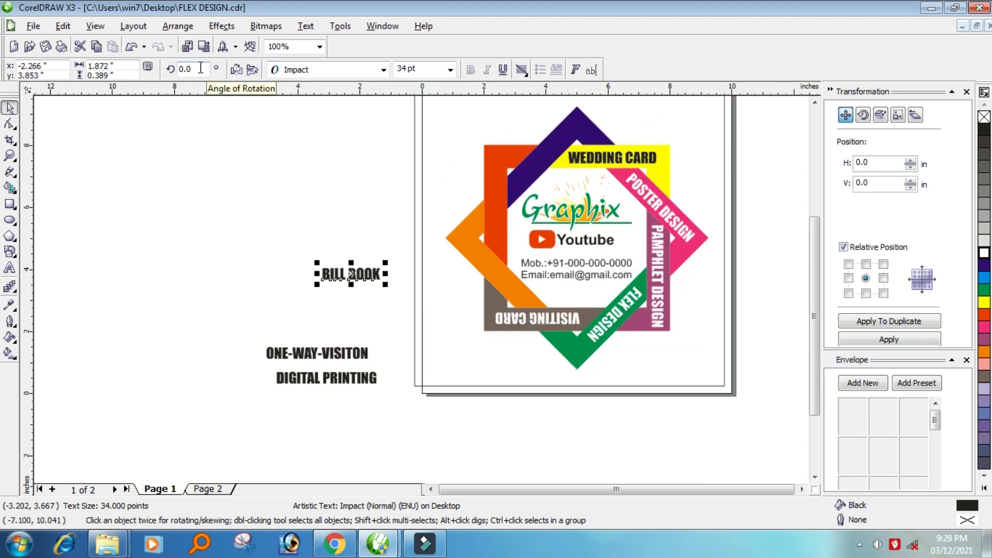
Rotate the BILL BOOK text to about 135.7° and place it in the orange band.
{"action": "left_click_drag", "start_coordinate": [332, 273], "coordinate": [365, 231]}
{"action": "scroll", "coordinate": [422, 289], "scroll_direction": "up", "scroll_amount": 1}
{"action": "left_click", "coordinate": [422, 289]}
{"action": "left_click", "coordinate": [265, 277]}
{"action": "scroll", "coordinate": [366, 260], "scroll_direction": "up", "scroll_amount": 1}
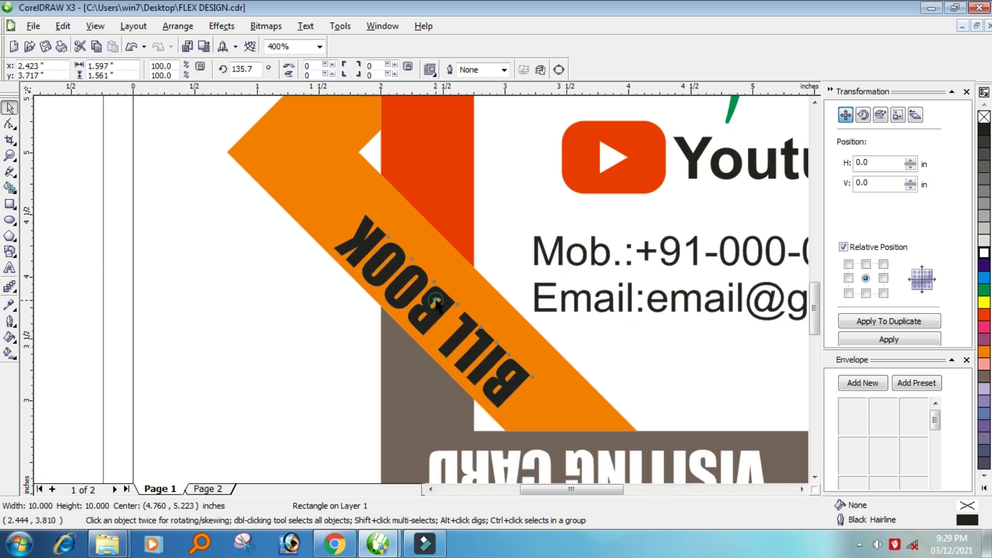
Shift the BILL BOOK text about 0.12 inch up within the orange band and fill it white.
{"action": "left_click_drag", "start_coordinate": [433, 311], "coordinate": [437, 296]}
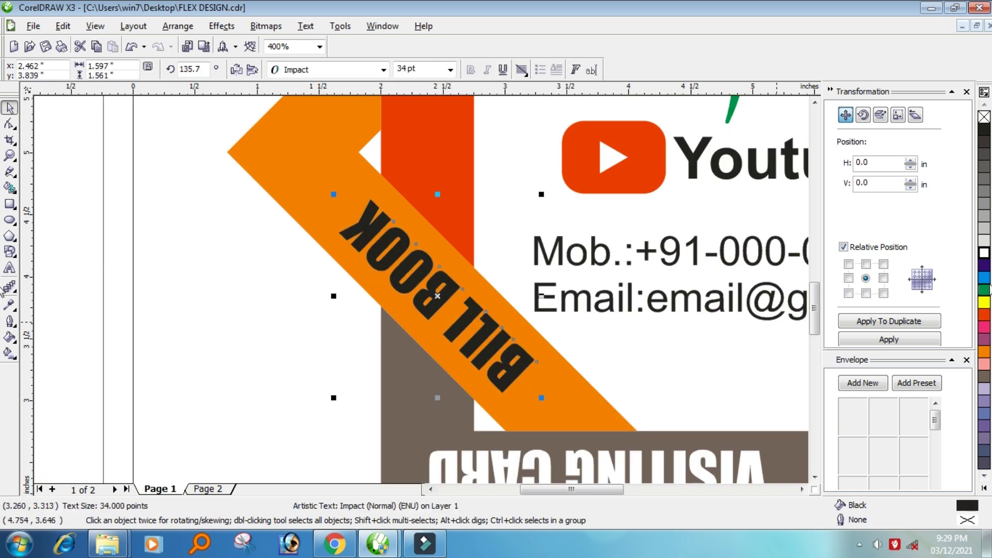
{"action": "left_click", "coordinate": [984, 252]}
{"action": "left_click", "coordinate": [406, 271]}
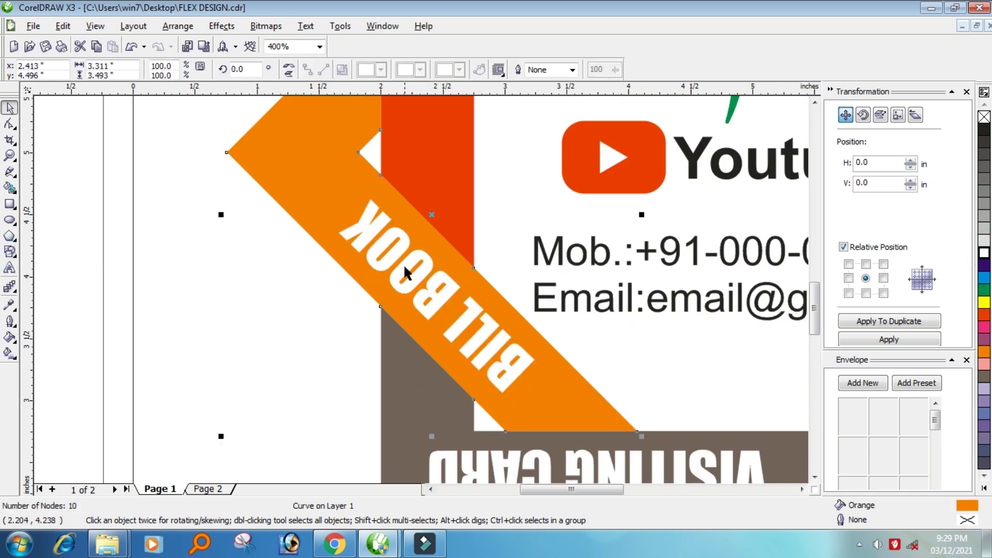
{"action": "left_click", "coordinate": [406, 271]}
{"action": "left_click", "coordinate": [390, 240]}
{"action": "mouse_move", "coordinate": [337, 194]}
{"action": "left_mouse_down"}
{"action": "mouse_move", "coordinate": [344, 192]}
{"action": "mouse_move", "coordinate": [332, 194]}
{"action": "left_mouse_up"}
{"action": "left_click", "coordinate": [235, 241]}
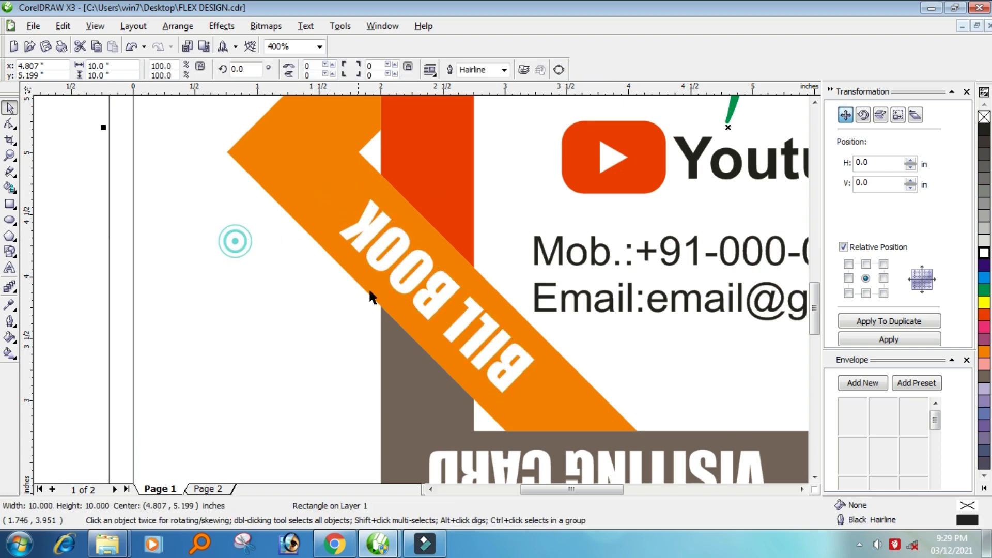
Move the ONE-WAY-VISITON text up, clear of DIGITAL PRINTING, and rotate it to 90°.
{"action": "scroll", "coordinate": [369, 297], "scroll_direction": "down", "scroll_amount": 4}
{"action": "left_click", "coordinate": [332, 272]}
{"action": "left_click_drag", "start_coordinate": [341, 370], "coordinate": [370, 250]}
{"action": "double_click", "coordinate": [205, 68]}
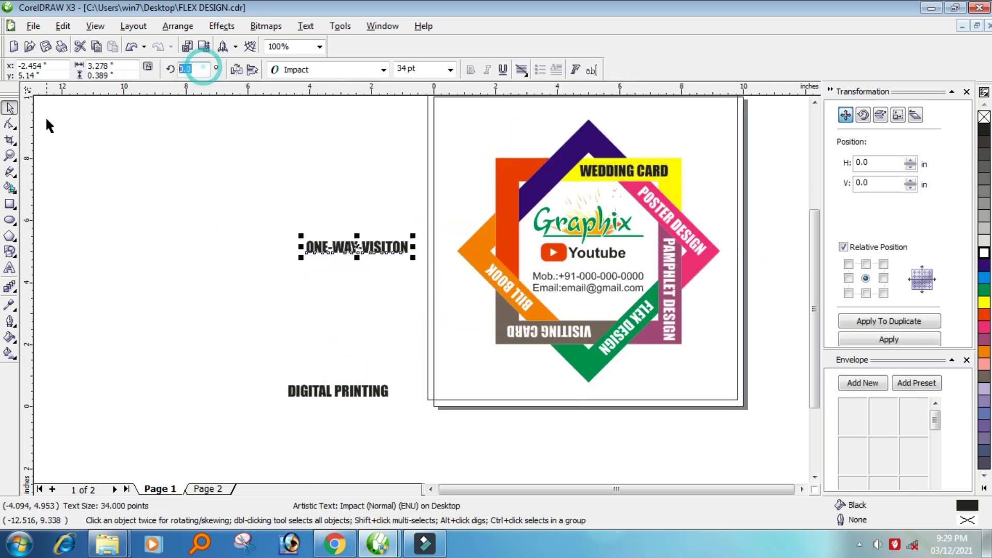
{"action": "type", "text": "90"}
{"action": "key", "text": "Return"}
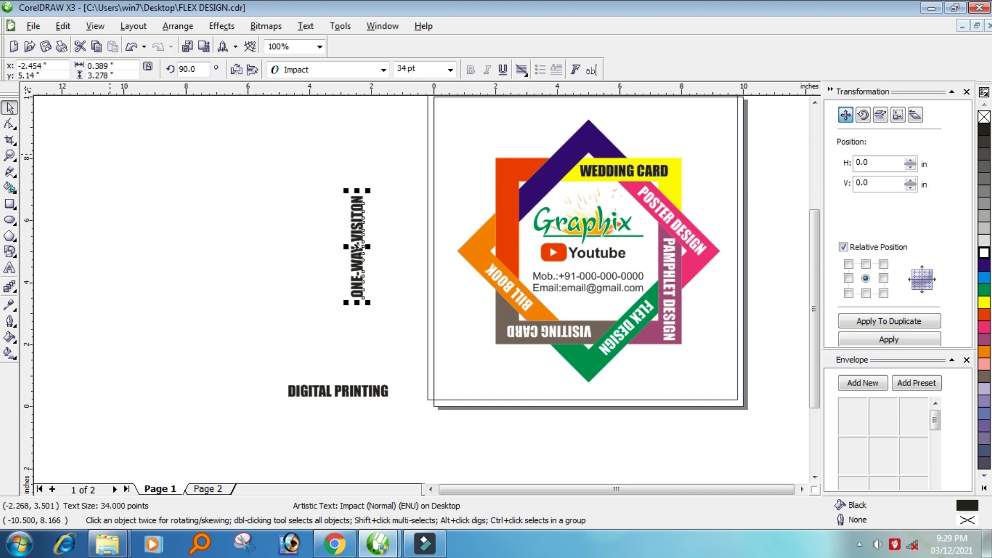
Place the rotated ONE-WAY-VISITON text in the star's vertical red band and fill it white.
{"action": "left_click_drag", "start_coordinate": [356, 240], "coordinate": [508, 212]}
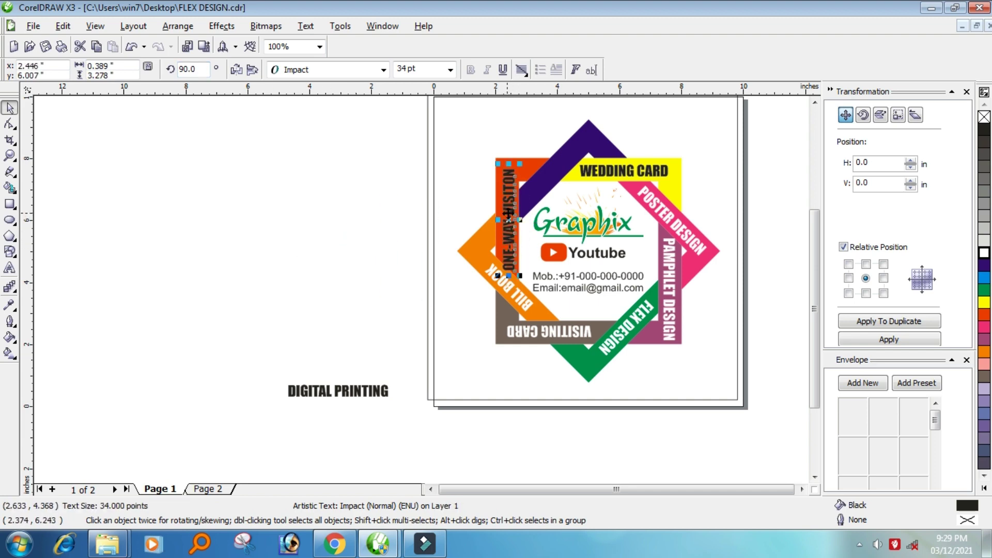
{"action": "left_click", "coordinate": [984, 254]}
{"action": "left_click", "coordinate": [377, 331]}
{"action": "scroll", "coordinate": [486, 229], "scroll_direction": "up", "scroll_amount": 2}
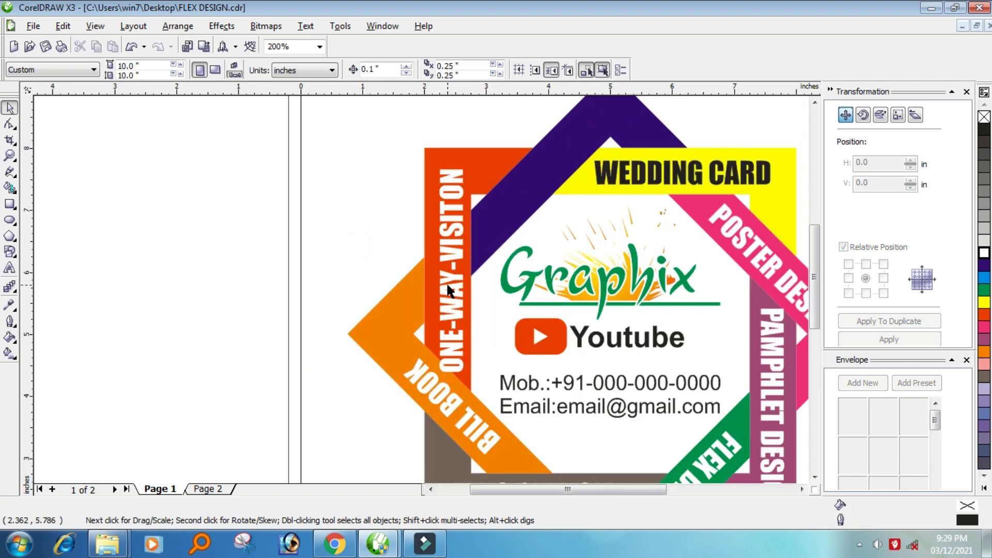
Shift the ONE-WAY-VISITON text slightly up within the vertical red band, to about X 2.425, Y 6.2 inches.
{"action": "left_click_drag", "start_coordinate": [449, 291], "coordinate": [418, 288]}
{"action": "scroll", "coordinate": [451, 276], "scroll_direction": "up", "scroll_amount": 2}
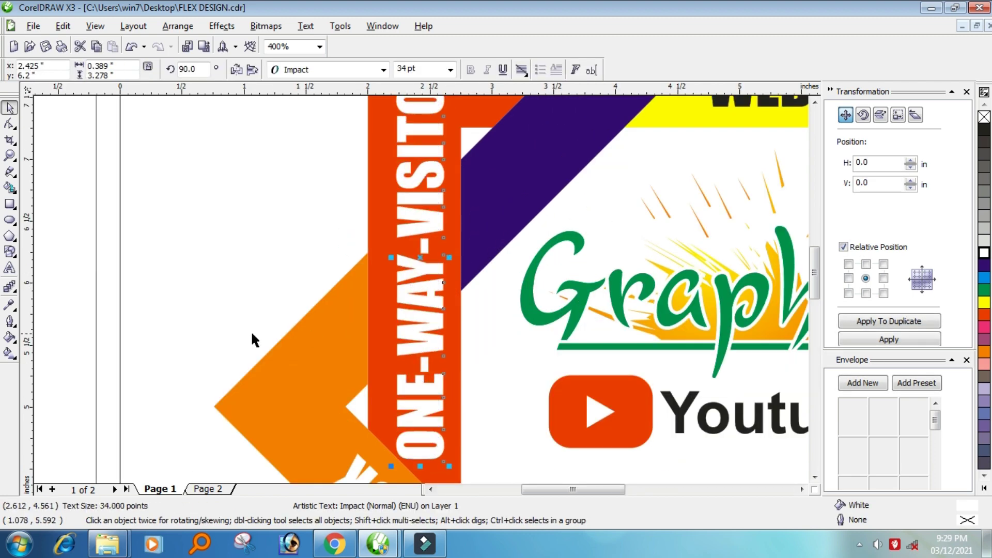
Try placing the DIGITAL PRINTING text over the star's top corner and rotating it to 270°.
{"action": "scroll", "coordinate": [253, 340], "scroll_direction": "down", "scroll_amount": 4}
{"action": "left_click", "coordinate": [332, 287]}
{"action": "left_click_drag", "start_coordinate": [309, 443], "coordinate": [555, 195]}
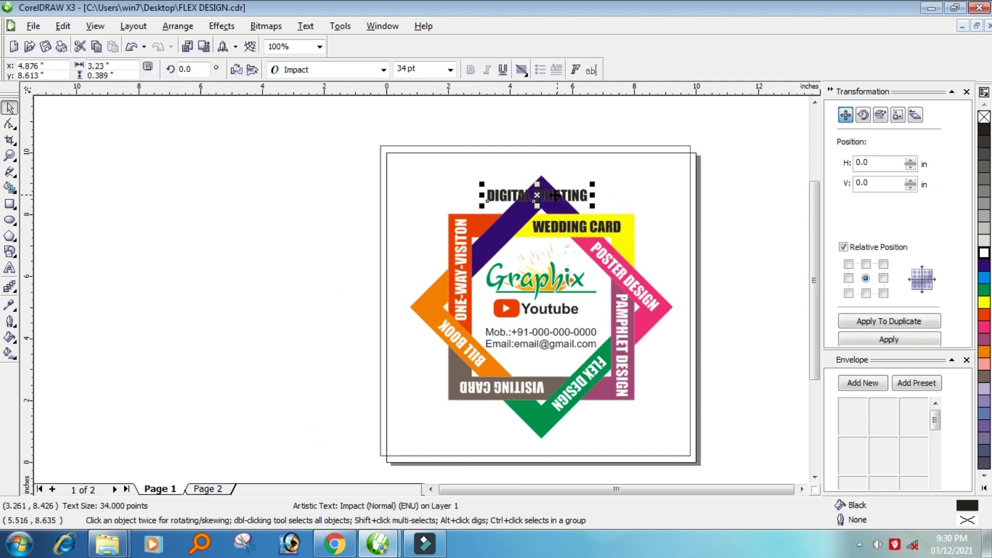
{"action": "scroll", "coordinate": [556, 195], "scroll_direction": "up", "scroll_amount": 1}
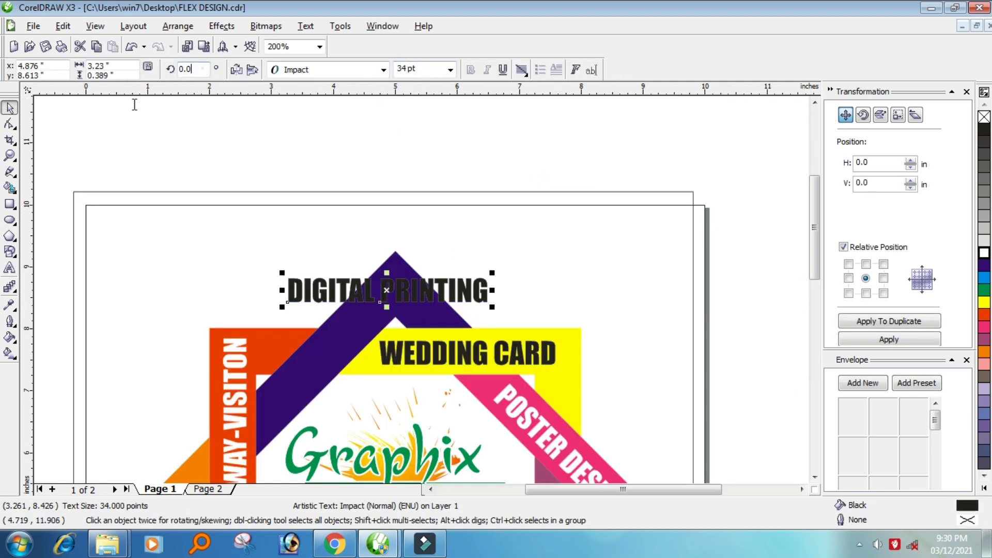
{"action": "type", "text": "270"}
{"action": "key", "text": "Return"}
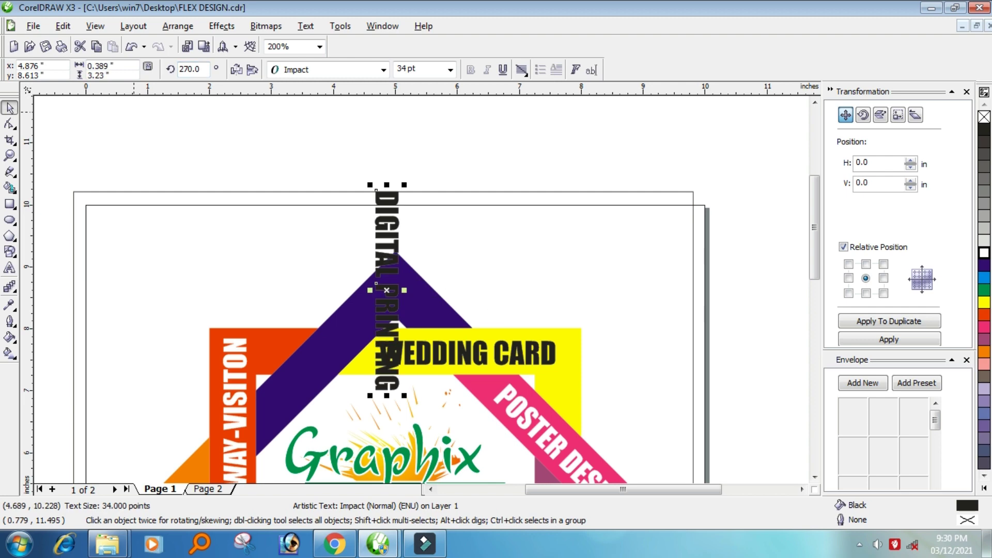
{"action": "key", "text": "ctrl+z"}
Undo the accidental shift of the page-sized rectangle and the move of the DIGITAL PRINTING text.
{"action": "left_click", "coordinate": [467, 299]}
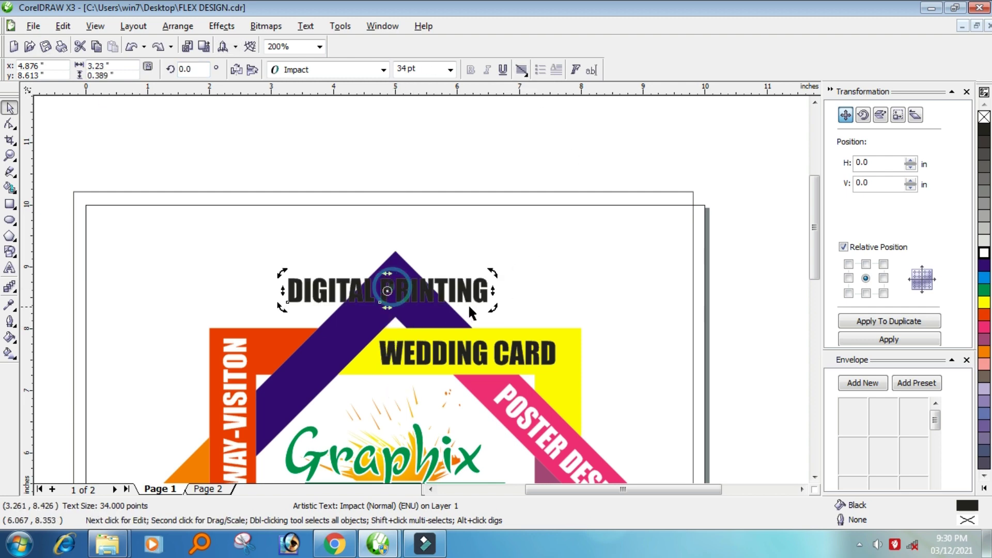
{"action": "left_click", "coordinate": [492, 312]}
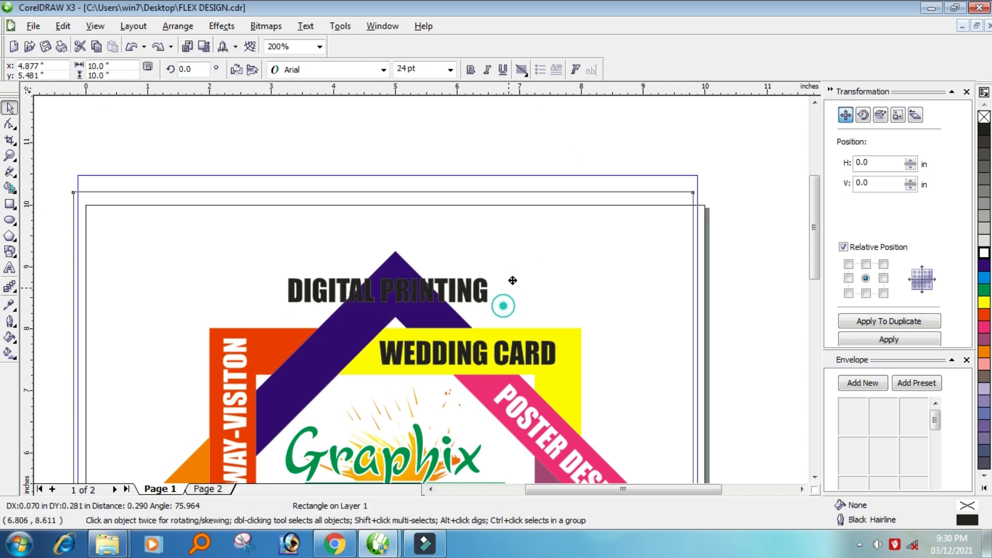
{"action": "left_click", "coordinate": [756, 250]}
{"action": "key", "text": "ctrl+z"}
{"action": "scroll", "coordinate": [420, 287], "scroll_direction": "down", "scroll_amount": 2}
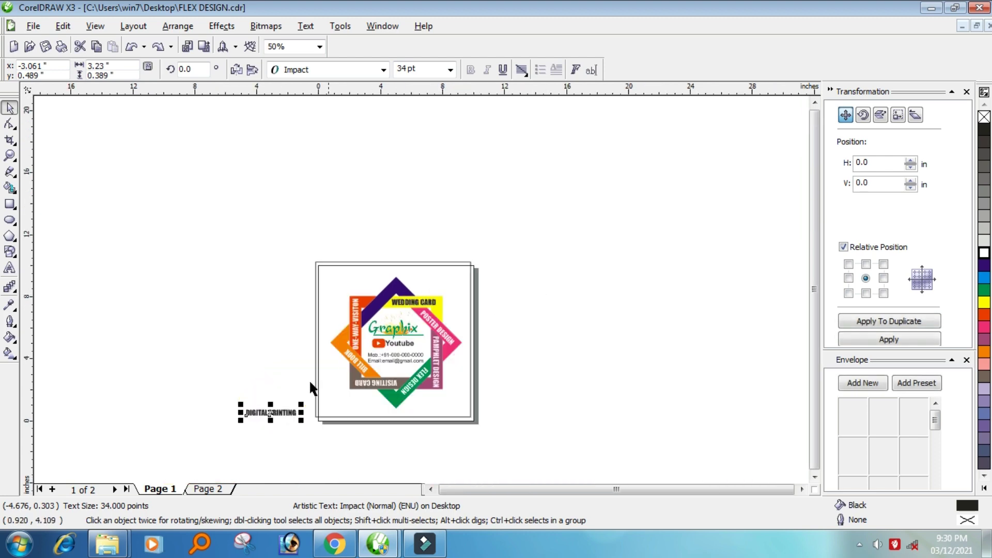
Move the DIGITAL PRINTING text over the star's top corner and rotate it to about 43.4°.
{"action": "left_click_drag", "start_coordinate": [282, 412], "coordinate": [403, 292]}
{"action": "scroll", "coordinate": [403, 293], "scroll_direction": "up", "scroll_amount": 2}
{"action": "left_click", "coordinate": [475, 318]}
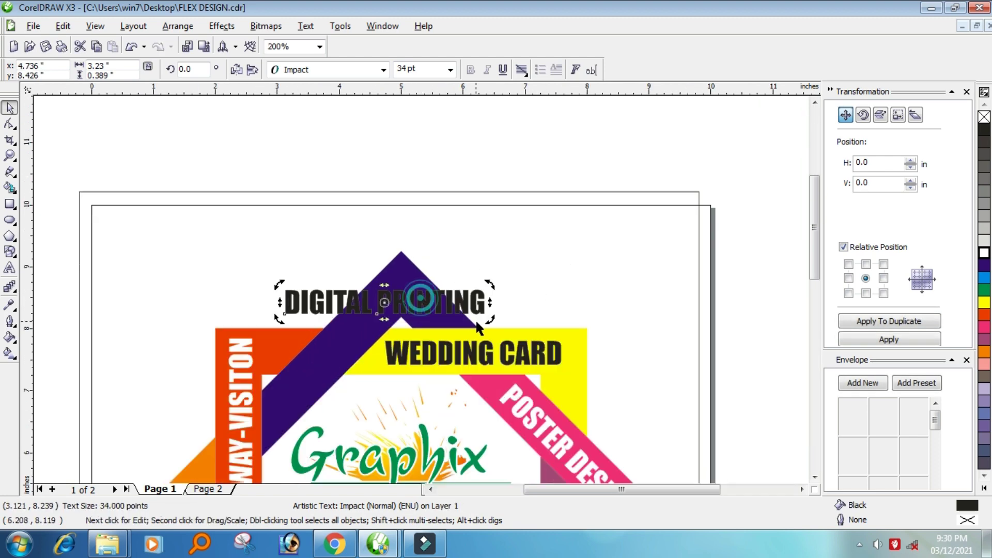
{"action": "left_click_drag", "start_coordinate": [489, 317], "coordinate": [462, 250]}
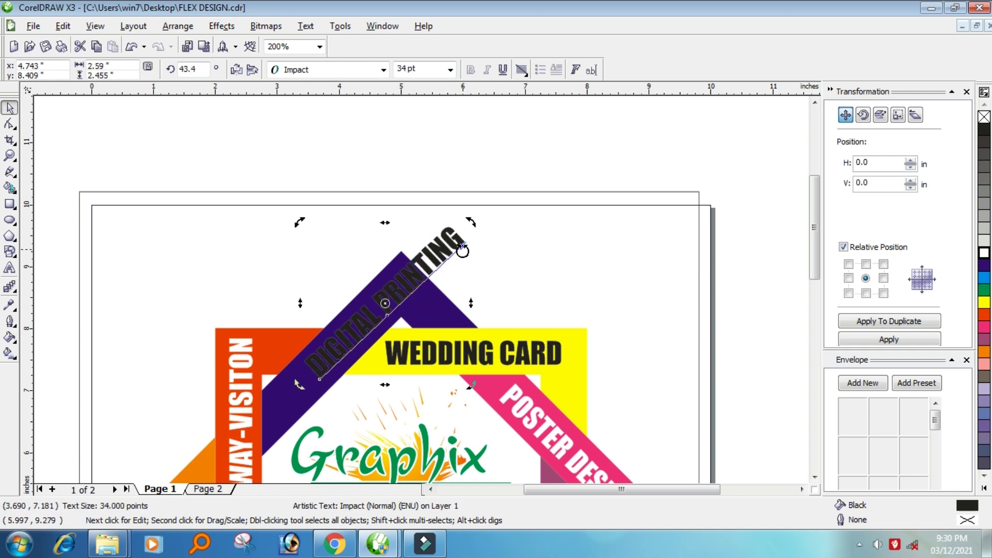
Place the DIGITAL PRINTING text in the purple band, adjust its rotation to about 45.5° and fill it white.
{"action": "left_click", "coordinate": [761, 258]}
{"action": "left_click_drag", "start_coordinate": [415, 275], "coordinate": [376, 314]}
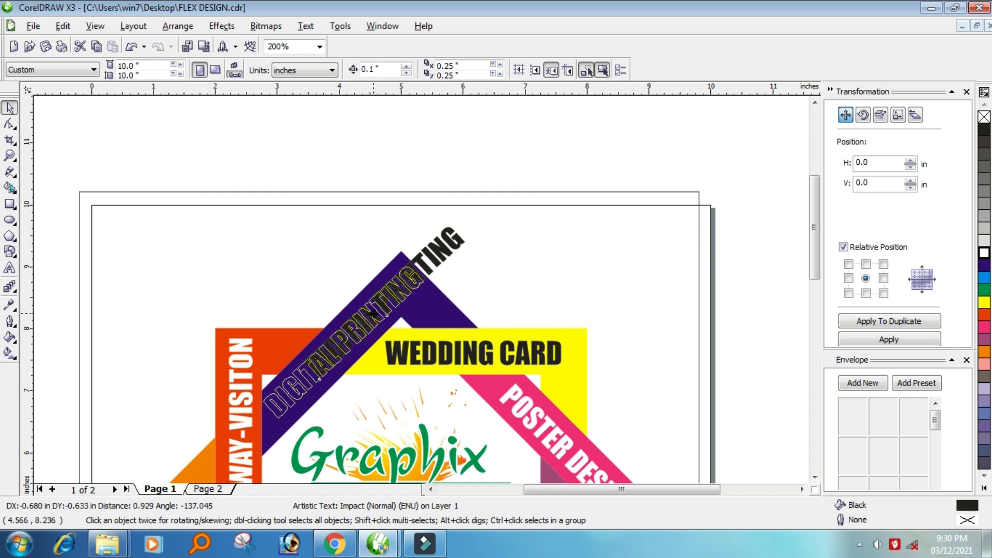
{"action": "left_click", "coordinate": [375, 314]}
{"action": "mouse_move", "coordinate": [431, 424]}
{"action": "left_mouse_down"}
{"action": "mouse_move", "coordinate": [435, 414]}
{"action": "mouse_move", "coordinate": [435, 424]}
{"action": "left_mouse_up"}
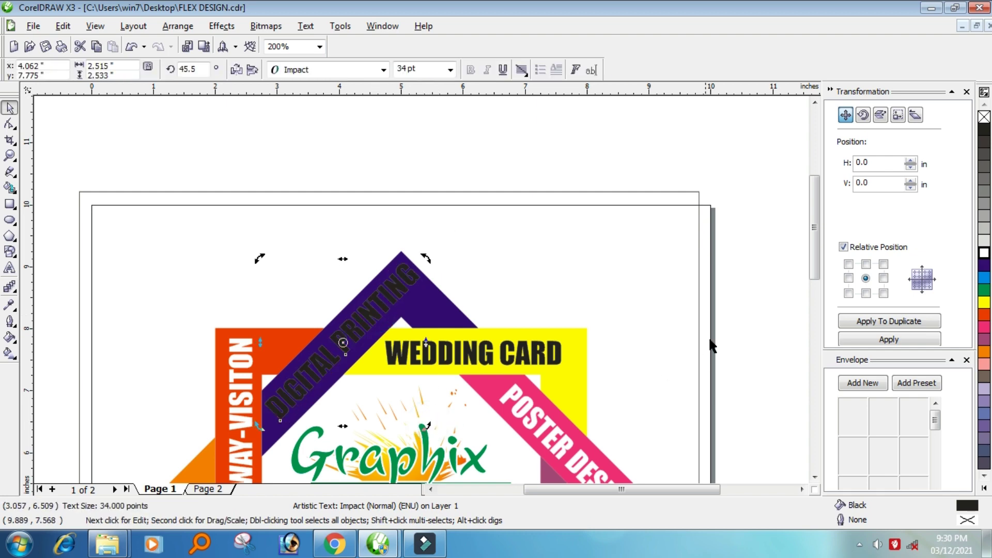
{"action": "left_click", "coordinate": [984, 253]}
{"action": "left_click", "coordinate": [258, 315]}
Scale the DIGITAL PRINTING text down to about 32.6 pt within the purple band.
{"action": "scroll", "coordinate": [258, 315], "scroll_direction": "left", "scroll_amount": 3}
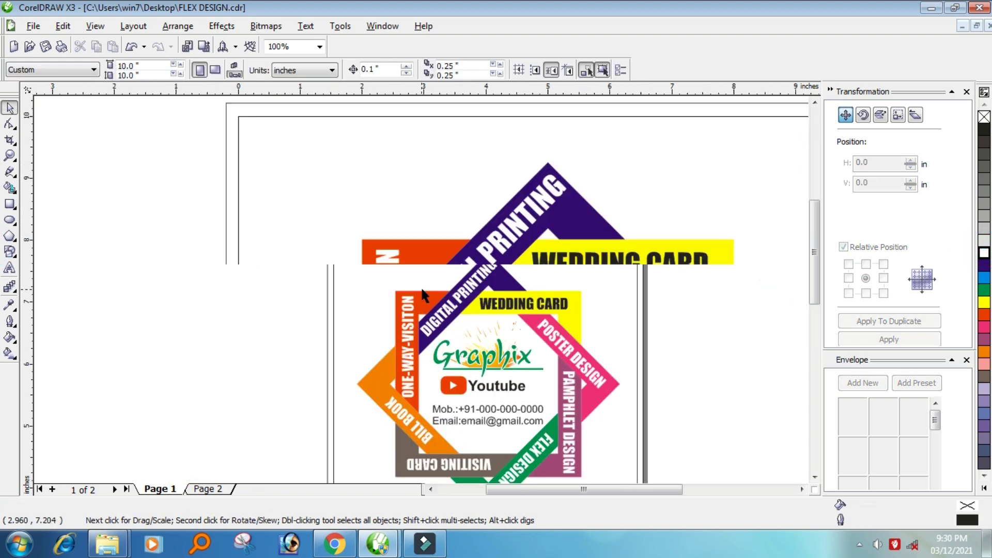
{"action": "scroll", "coordinate": [504, 243], "scroll_direction": "down", "scroll_amount": 2}
{"action": "left_click", "coordinate": [501, 243]}
{"action": "scroll", "coordinate": [589, 185], "scroll_direction": "up", "scroll_amount": 1}
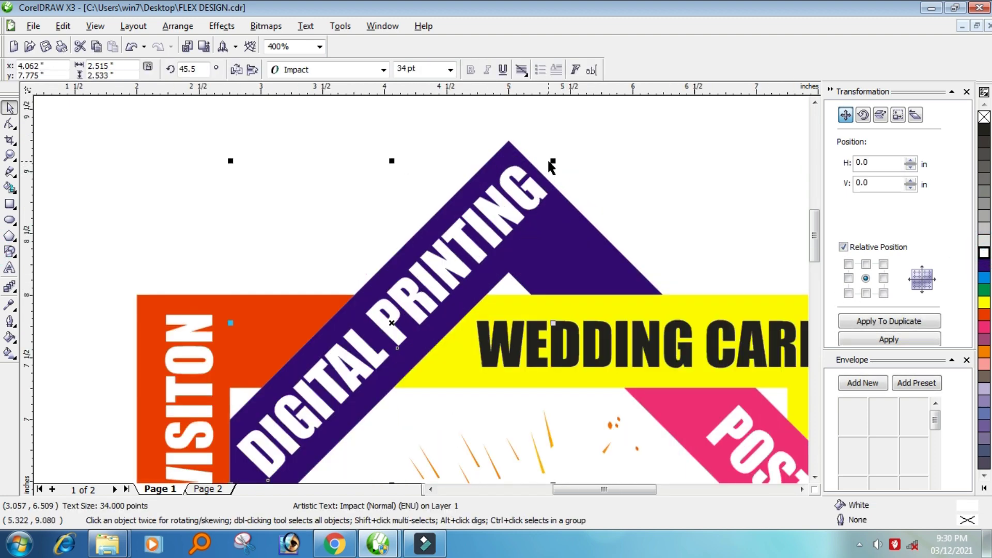
{"action": "left_click_drag", "start_coordinate": [548, 158], "coordinate": [541, 170]}
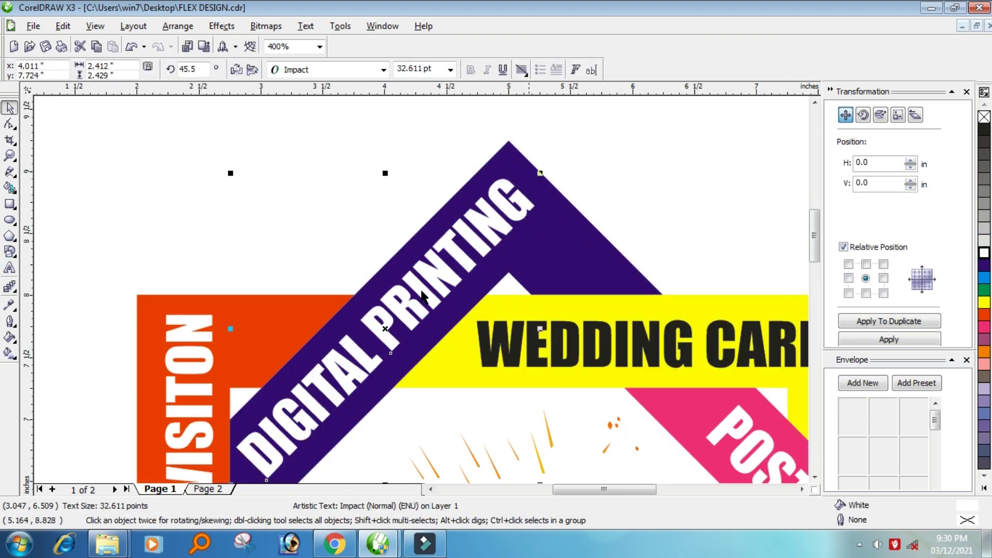
Remove the offset 10 × 10 inch hairline frame around the star.
{"action": "key", "text": "F3"}
{"action": "key", "text": "F3"}
{"action": "left_click", "coordinate": [682, 248]}
{"action": "left_click", "coordinate": [525, 277]}
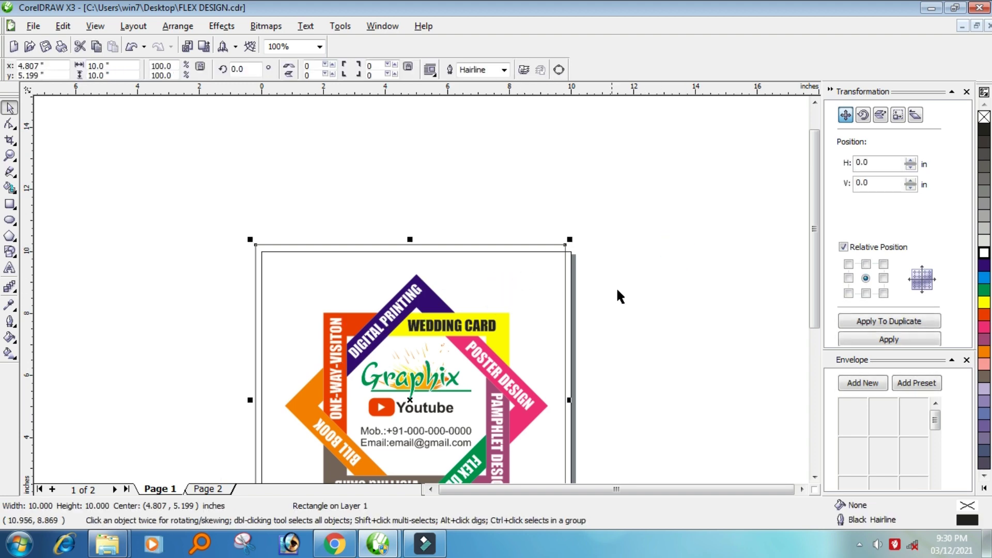
{"action": "key", "text": "F12"}
{"action": "left_click", "coordinate": [614, 134]}
{"action": "left_click", "coordinate": [673, 228]}
{"action": "scroll", "coordinate": [421, 288], "scroll_direction": "down", "scroll_amount": 1}
{"action": "scroll", "coordinate": [420, 286], "scroll_direction": "up", "scroll_amount": 1}
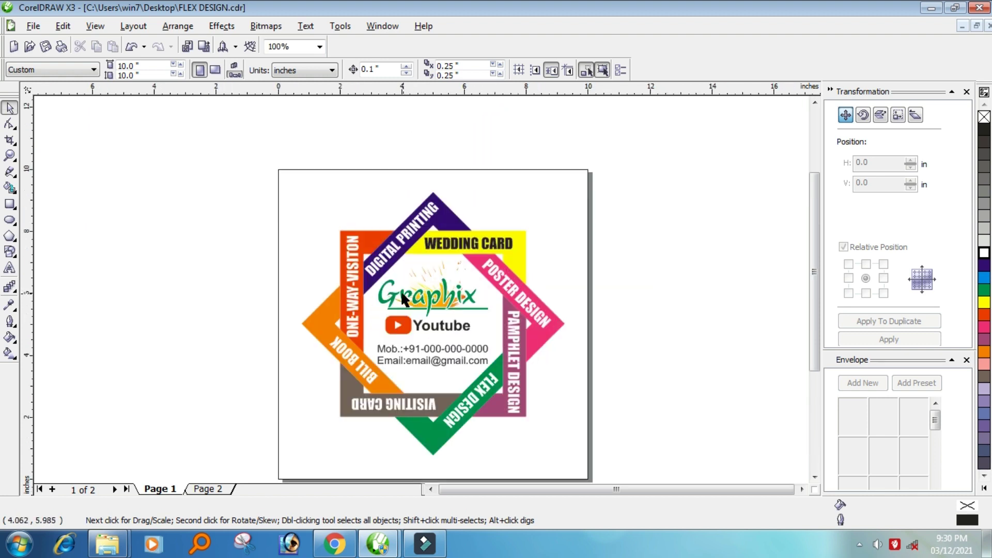
{"action": "scroll", "coordinate": [401, 300], "scroll_direction": "up", "scroll_amount": 1}
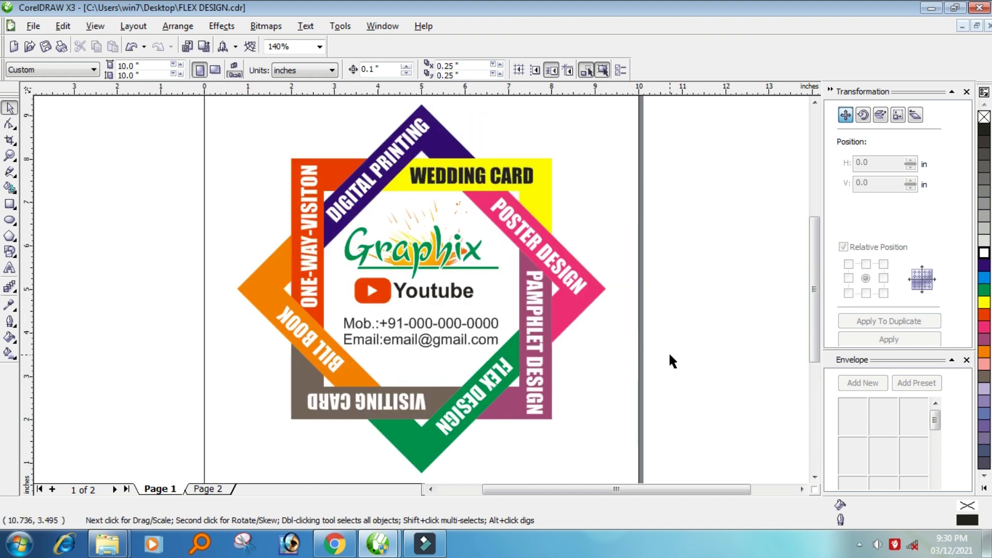